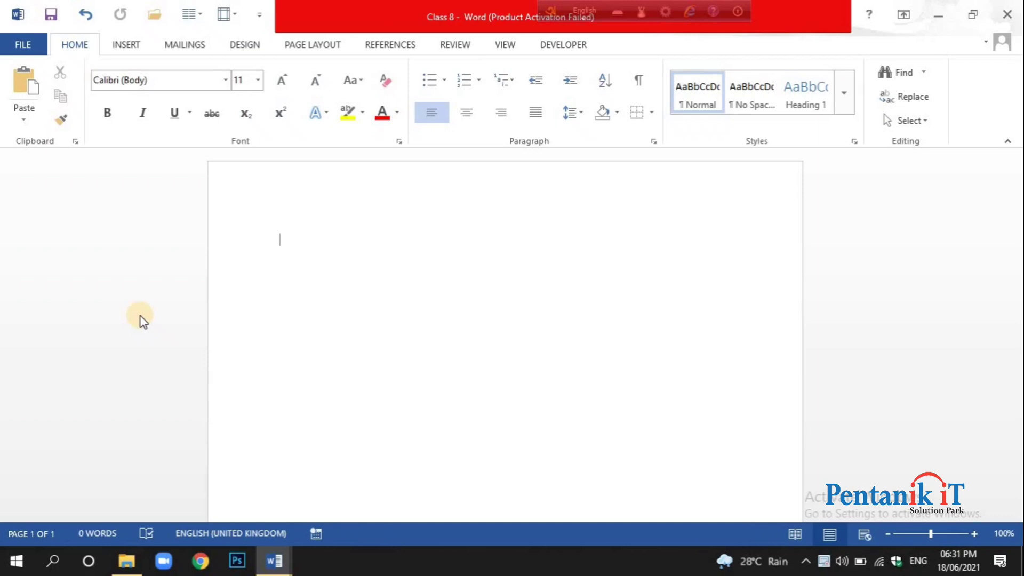
left_click(140, 50)
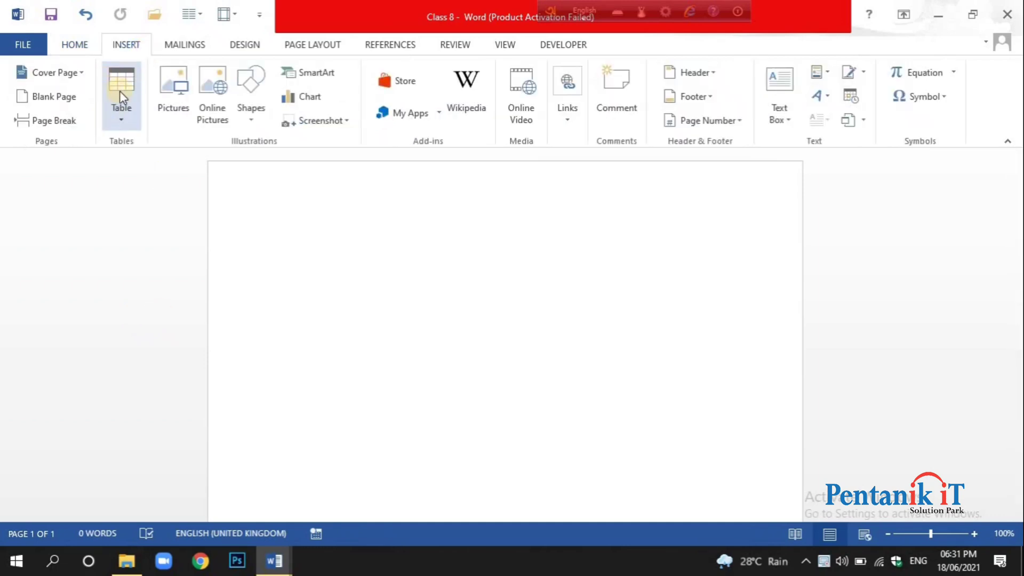
left_click(76, 46)
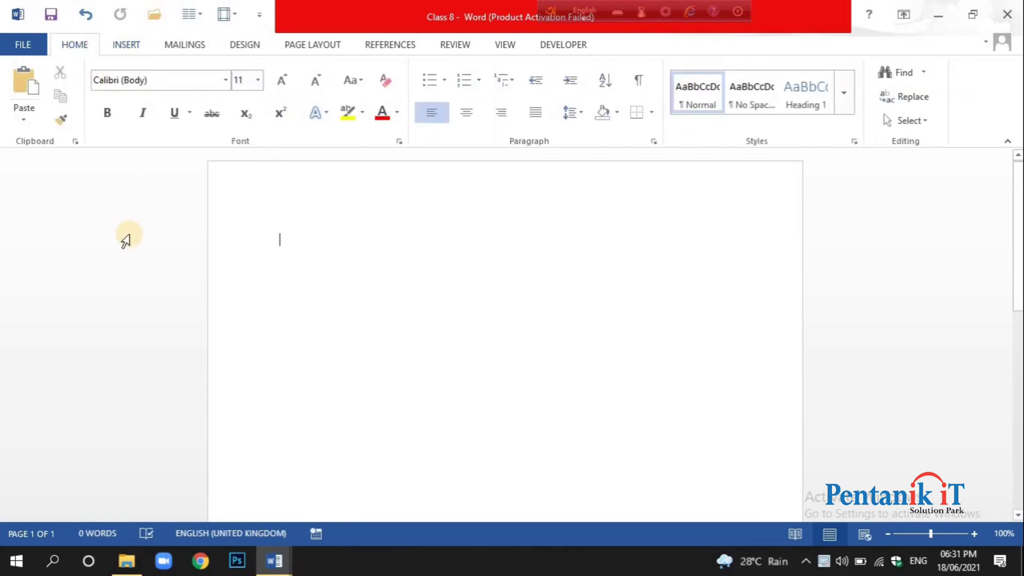
left_click(123, 48)
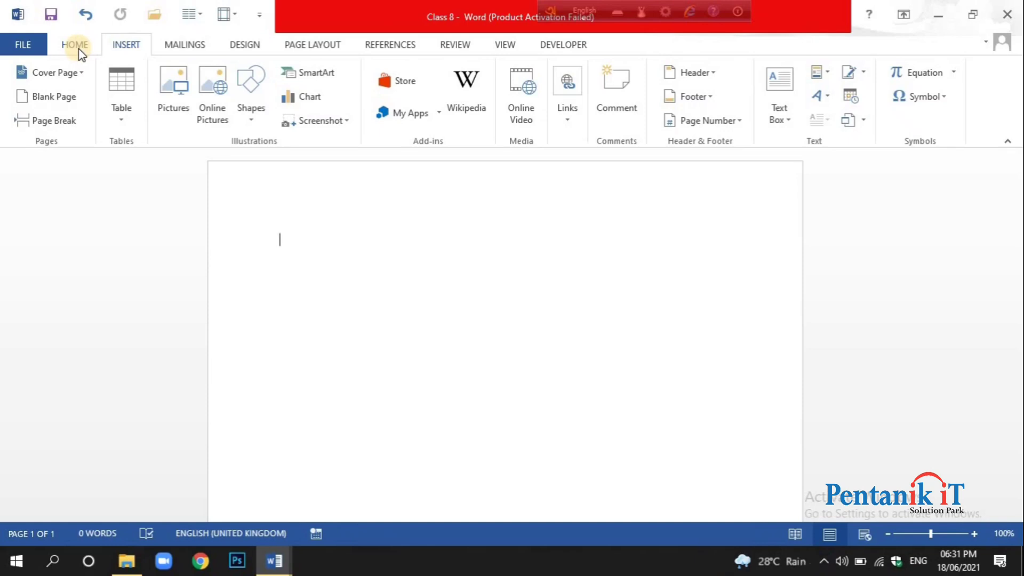
left_click(77, 49)
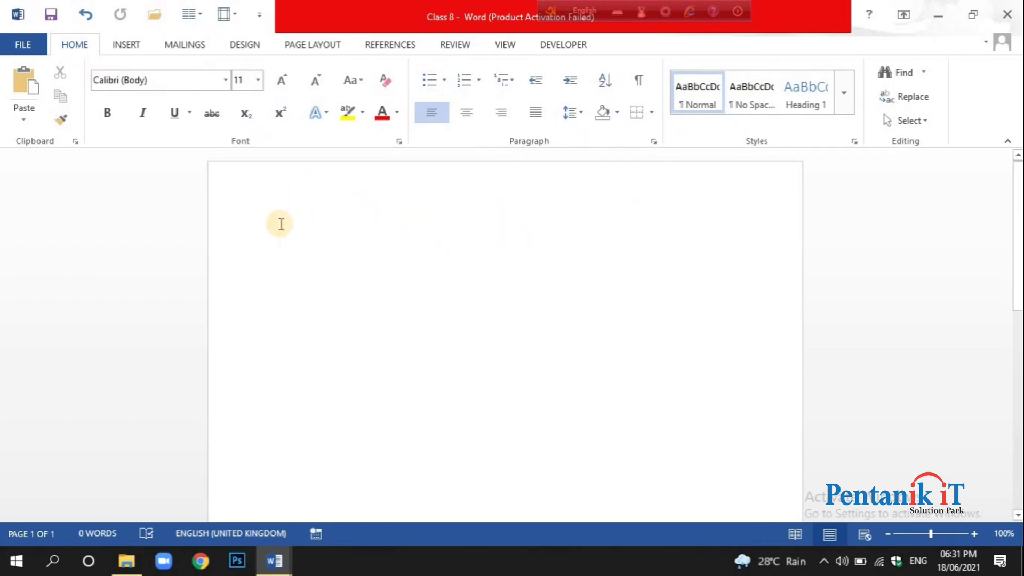
Examine the available chart categories from Recent and Templates through Column, Line and Pie to Combo, without inserting a chart.
left_click(126, 44)
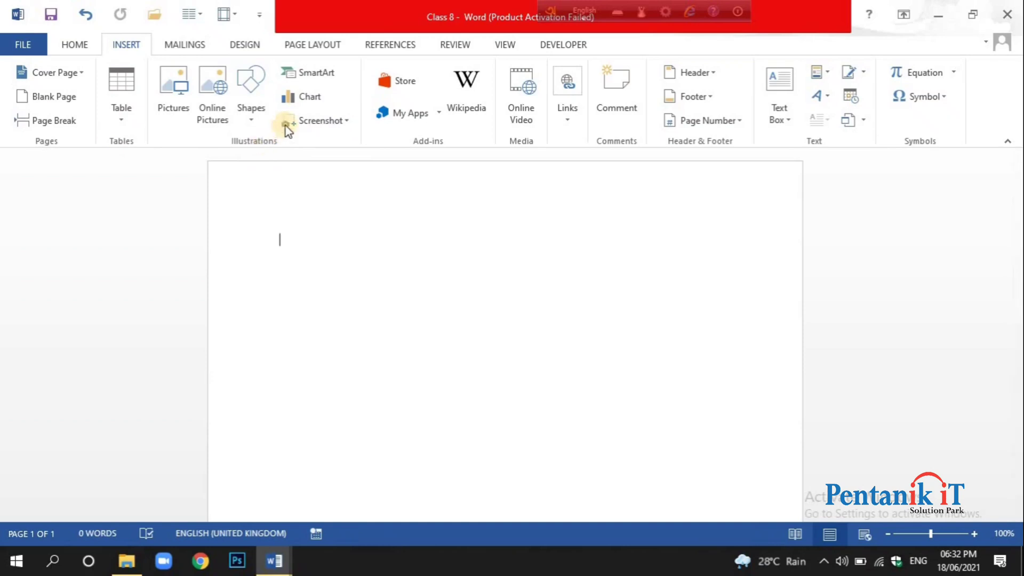
left_click(305, 103)
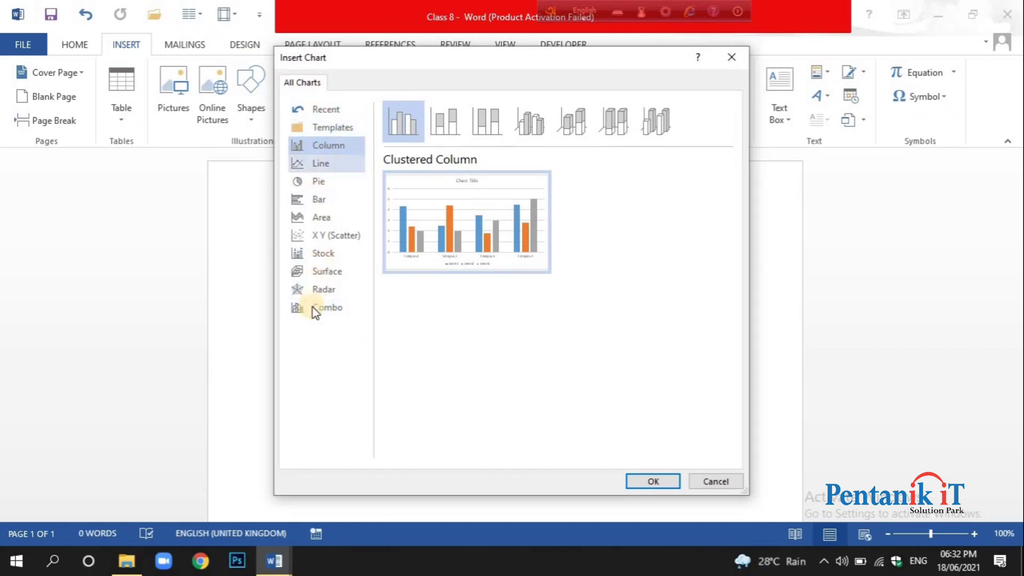
left_click(344, 111)
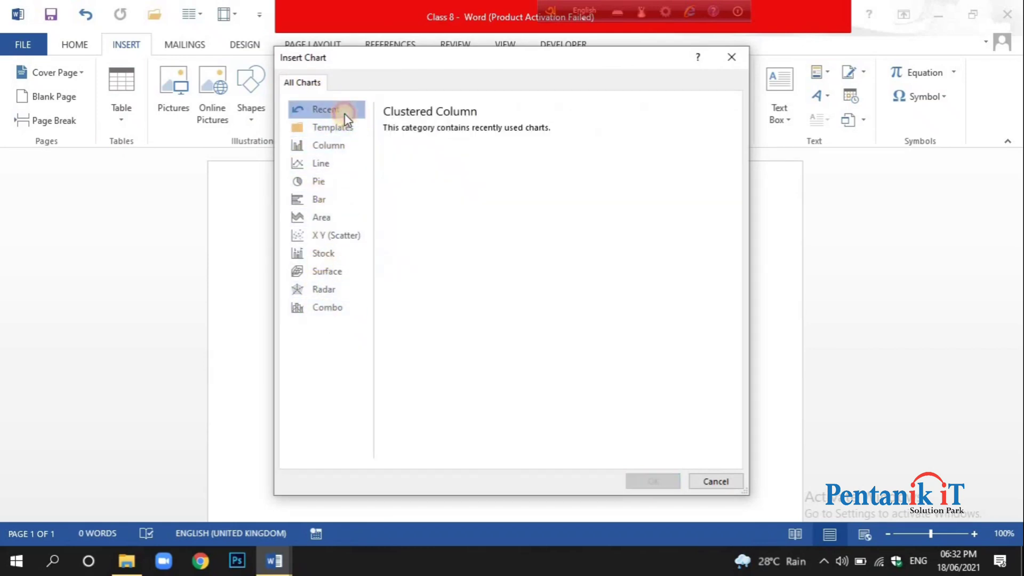
left_click(331, 128)
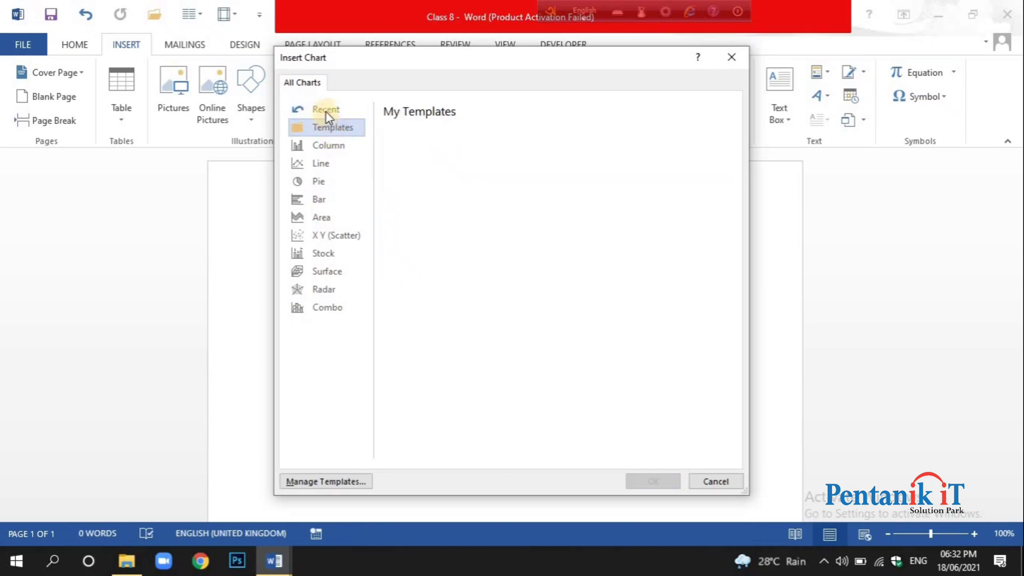
left_click(338, 150)
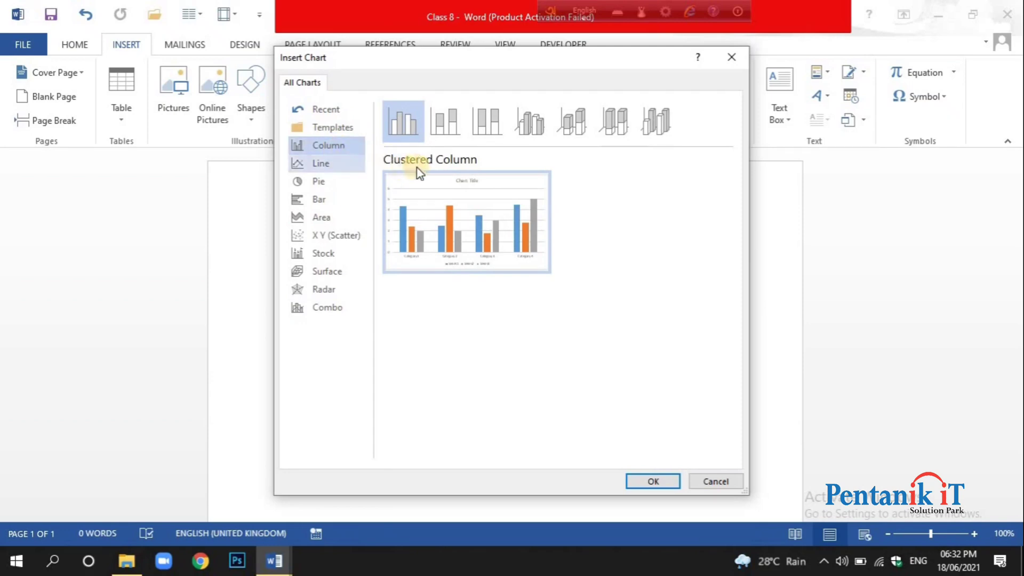
mouse_move(414, 254)
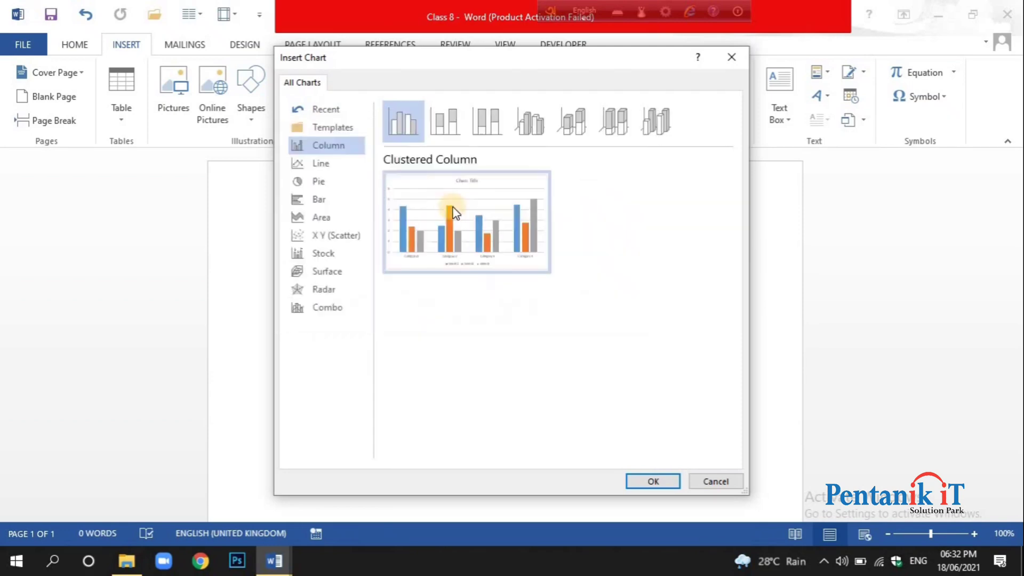
left_click(335, 164)
mouse_move(441, 215)
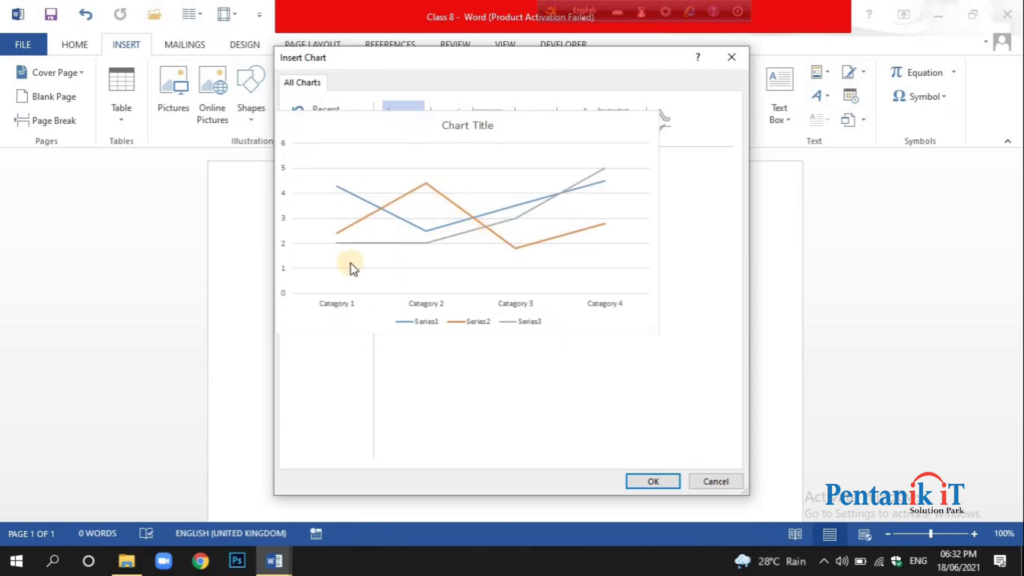
left_click(342, 184)
mouse_move(451, 206)
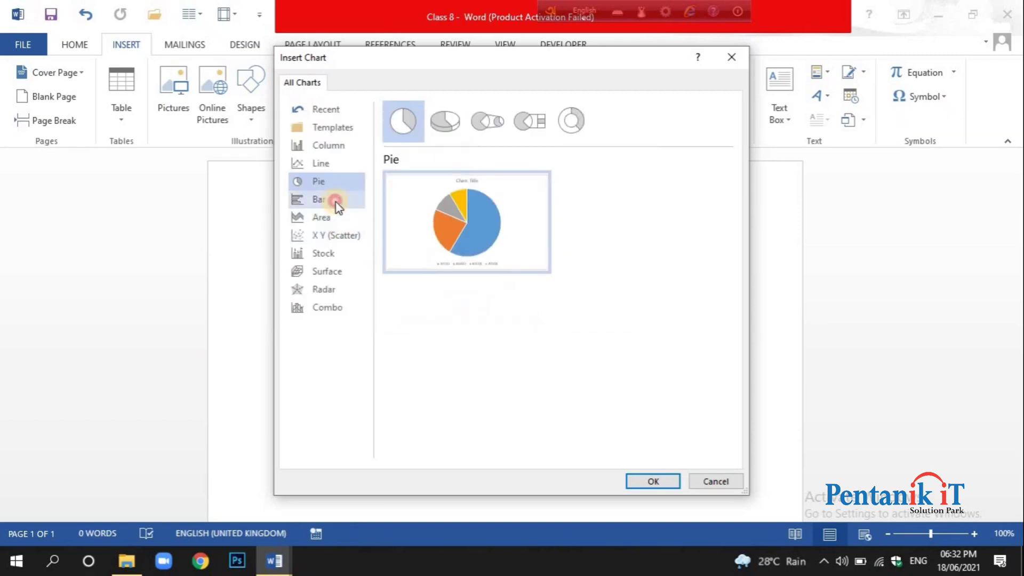
left_click(335, 200)
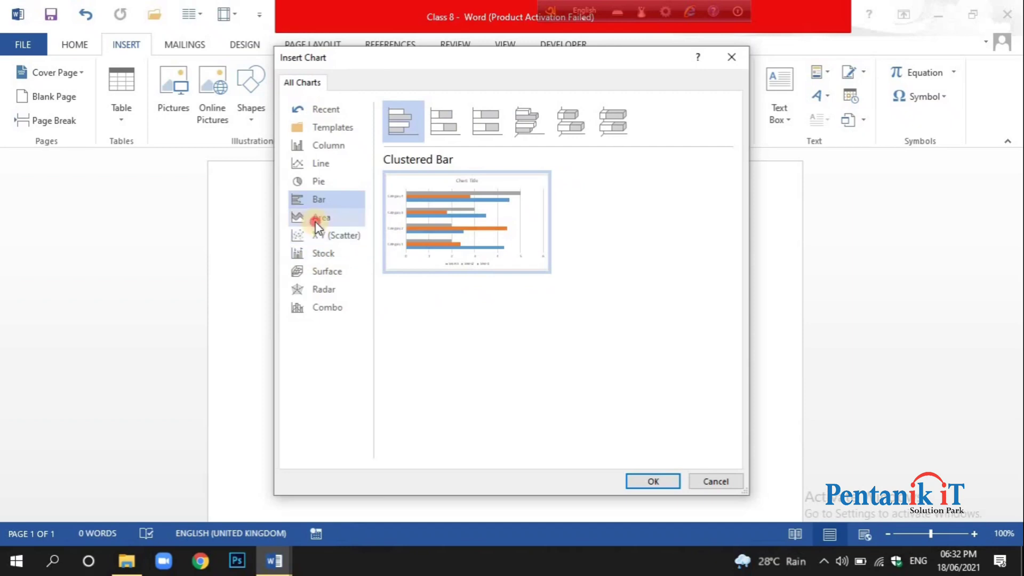
left_click(316, 223)
left_click(336, 246)
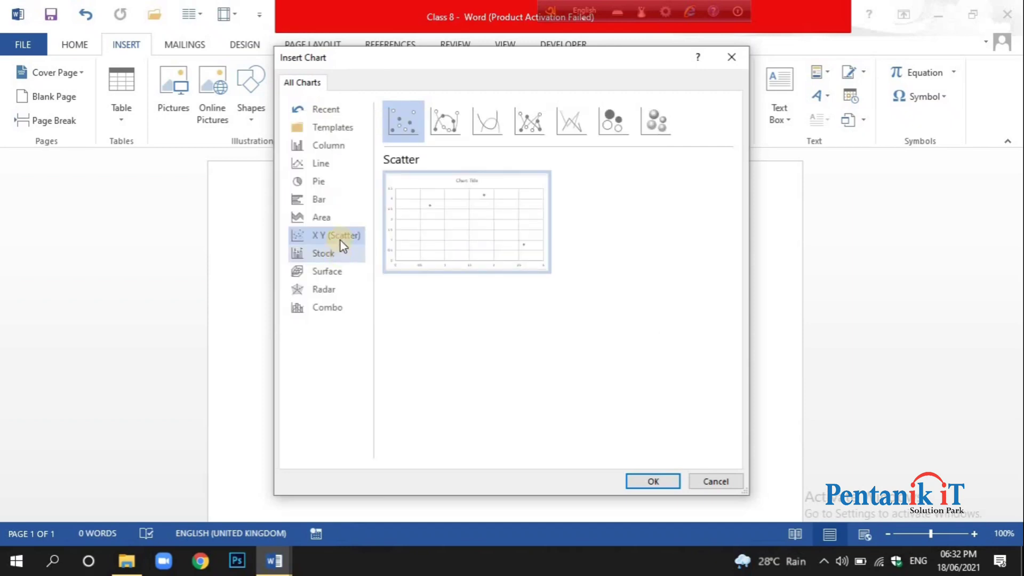
left_click(329, 258)
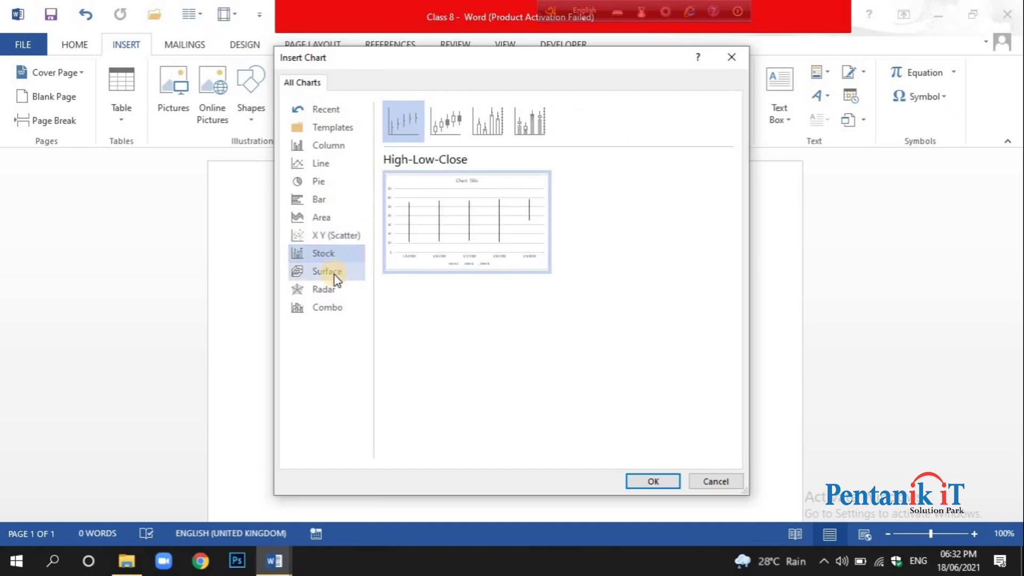
left_click(336, 275)
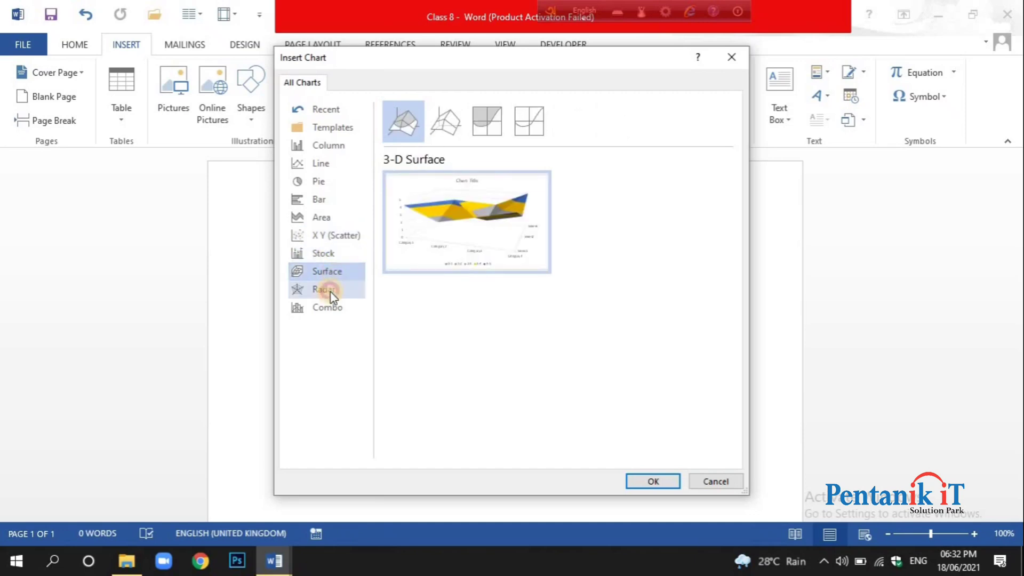
left_click(332, 294)
left_click(338, 310)
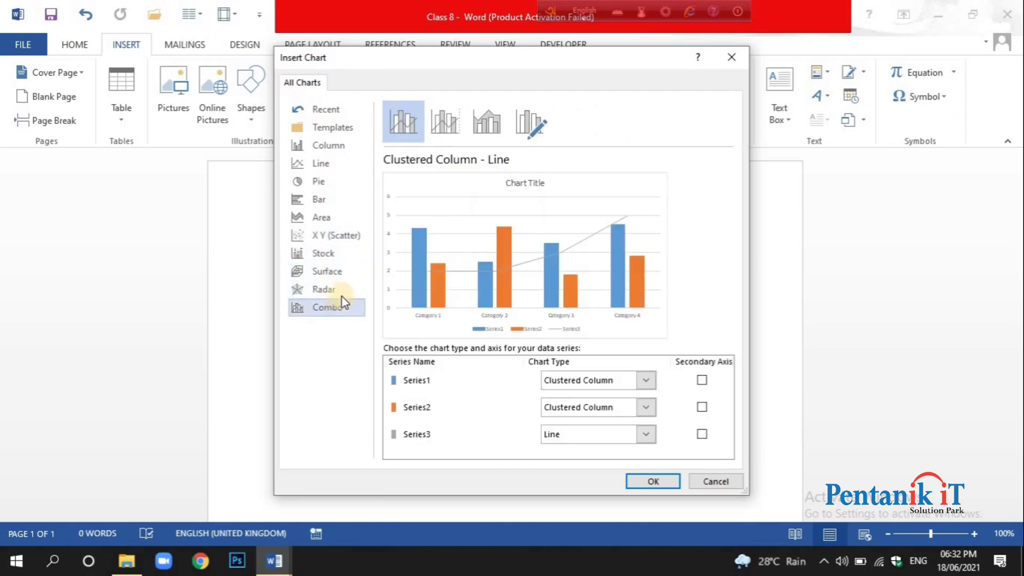
left_click(335, 150)
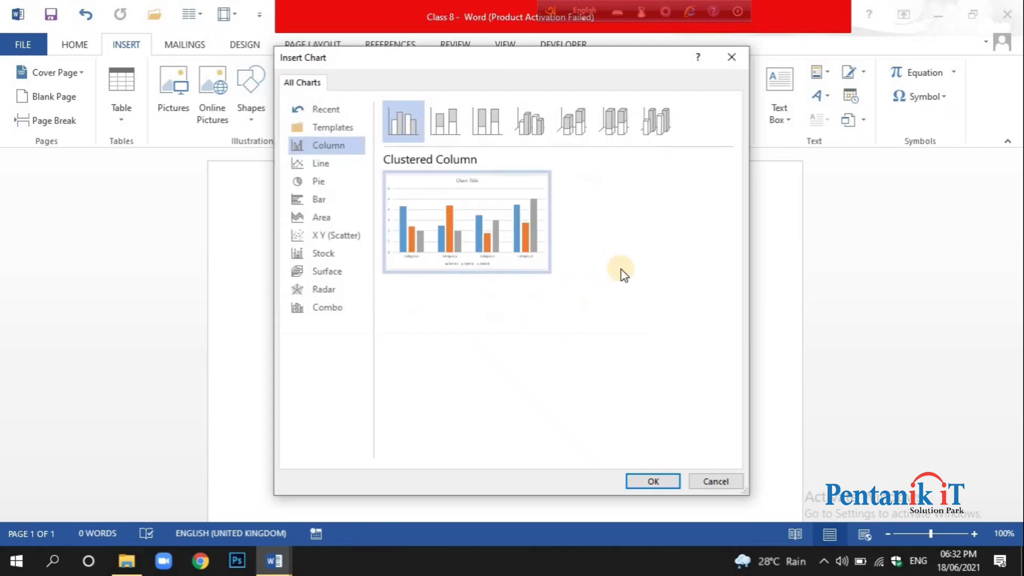
left_click(732, 58)
Switch to the Class 7 document, copy its channel ranking and subscriber table, and close that document.
mouse_move(273, 567)
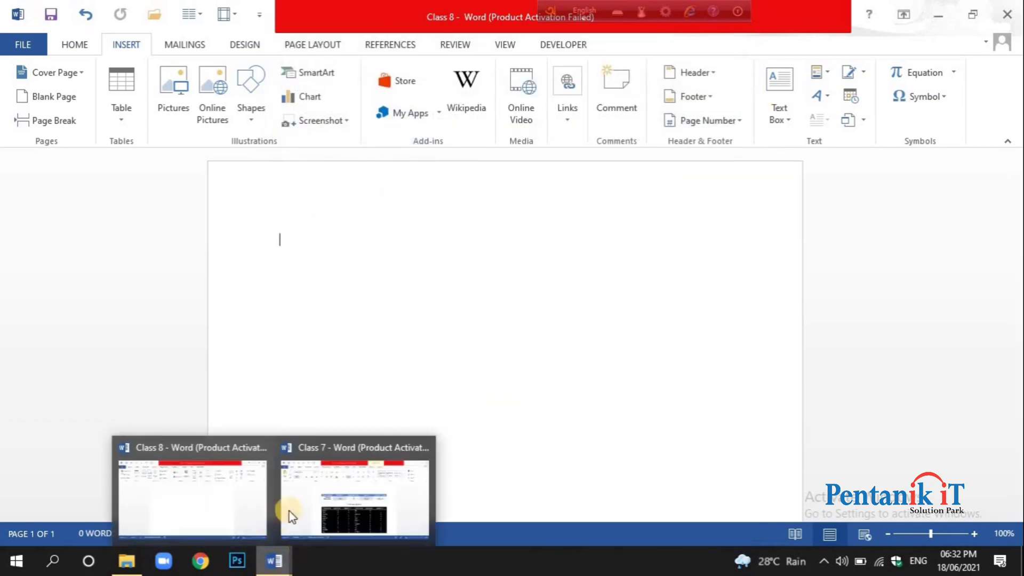
left_click(322, 491)
left_click_drag(292, 239, 662, 263)
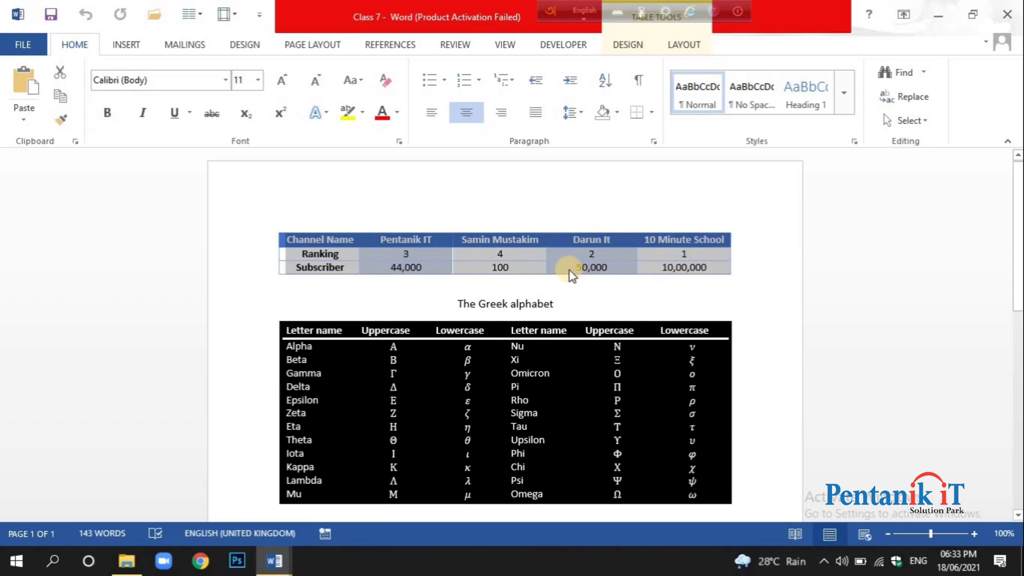
key("ctrl+c")
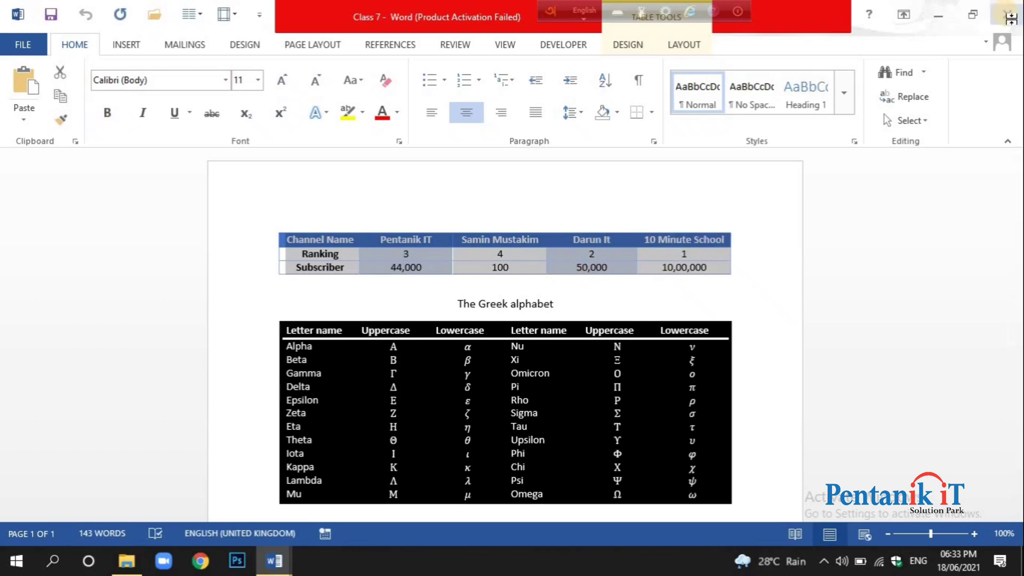
left_click(1009, 16)
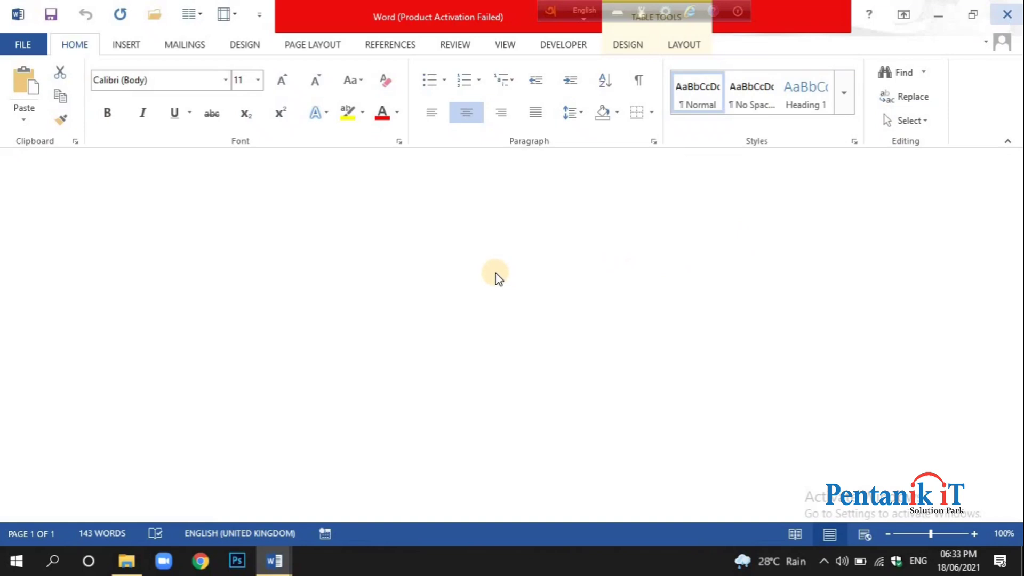
Return to the Class 8 document, paste the copied channel table, and add a blank line below it.
left_click(275, 565)
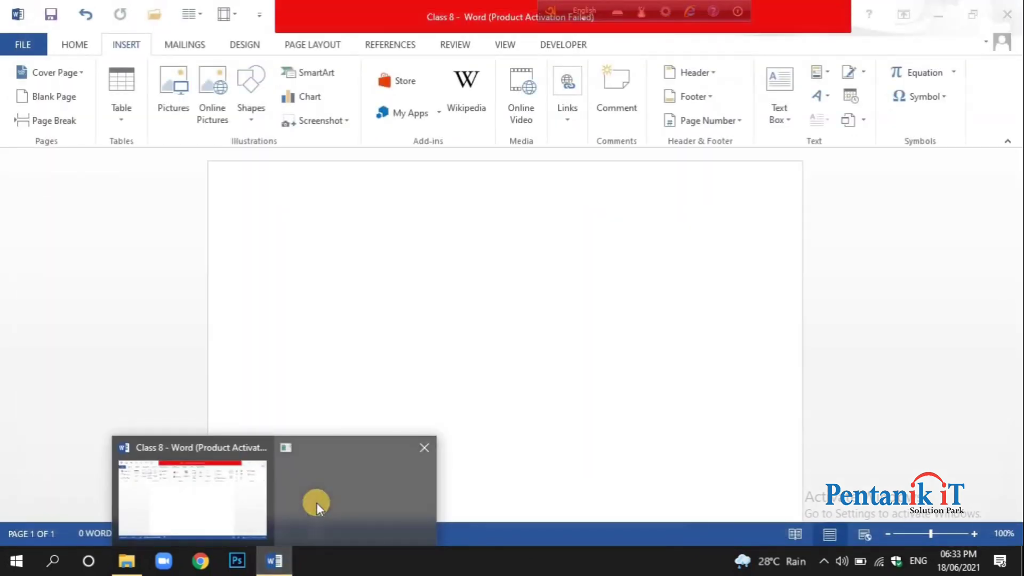
left_click(229, 488)
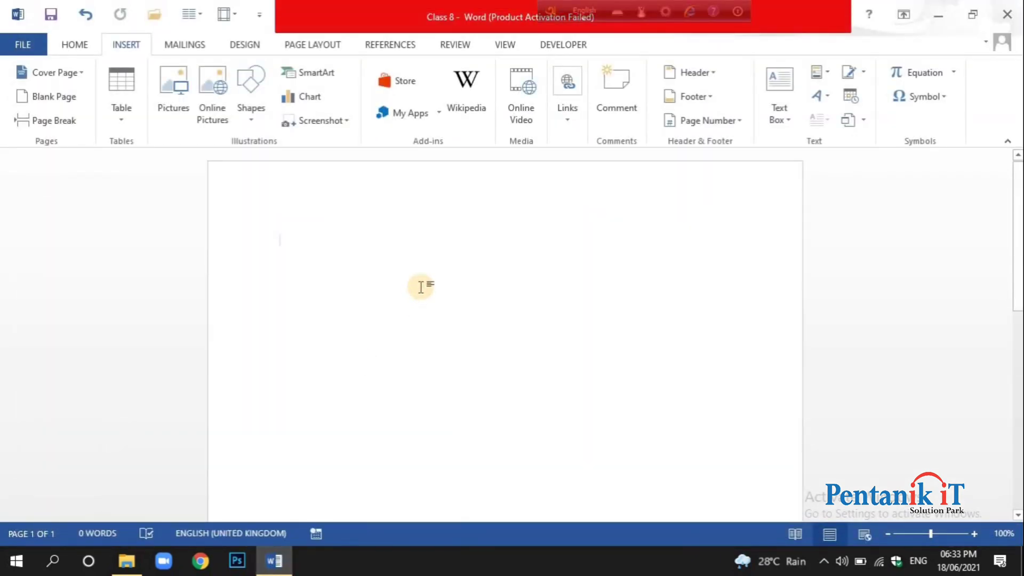
key("ctrl+v")
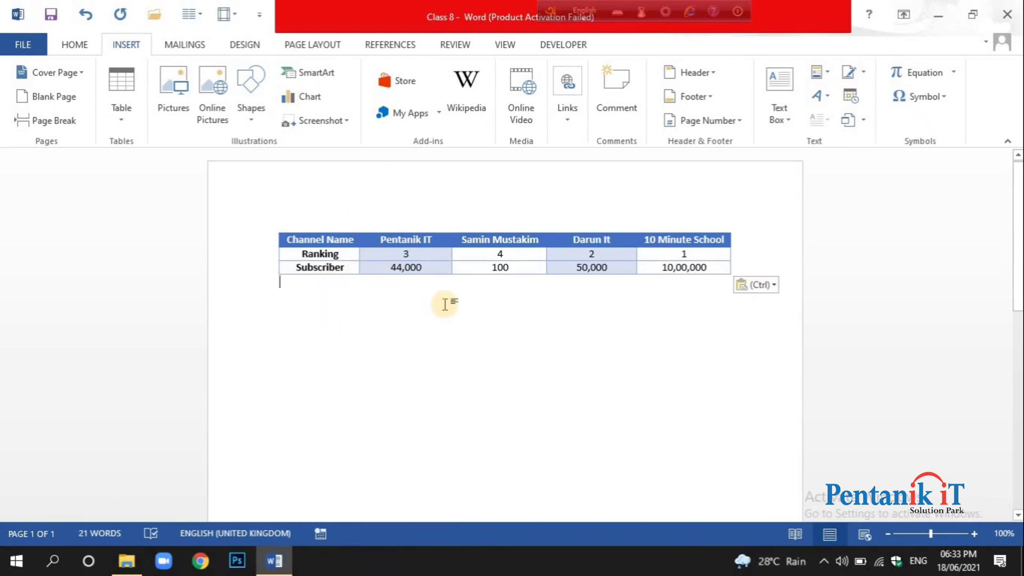
key("Return")
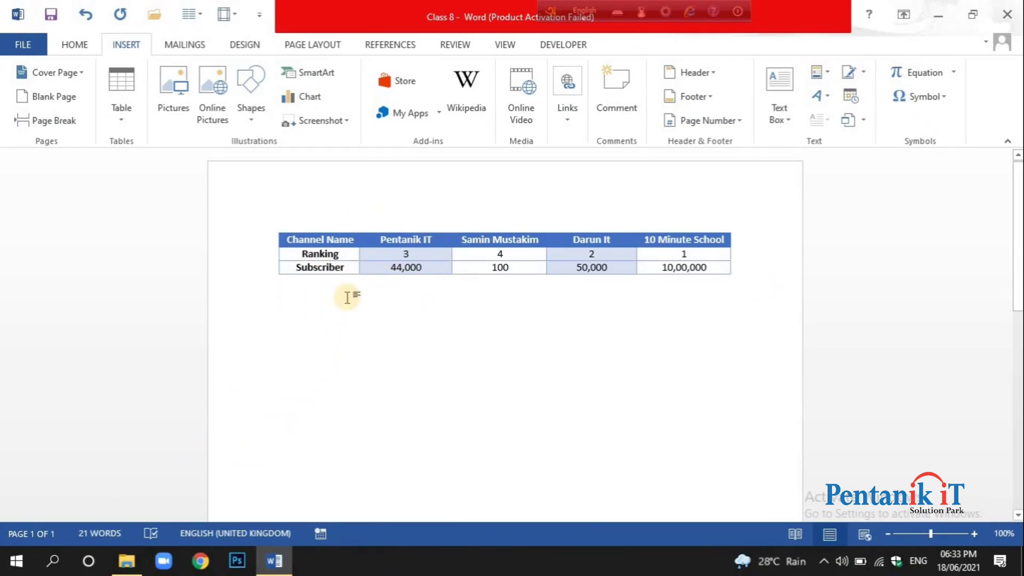
Examine the column chart variants offered for insertion, from Clustered and Stacked Column through the 3-D types to 3-D Column.
left_click(316, 98)
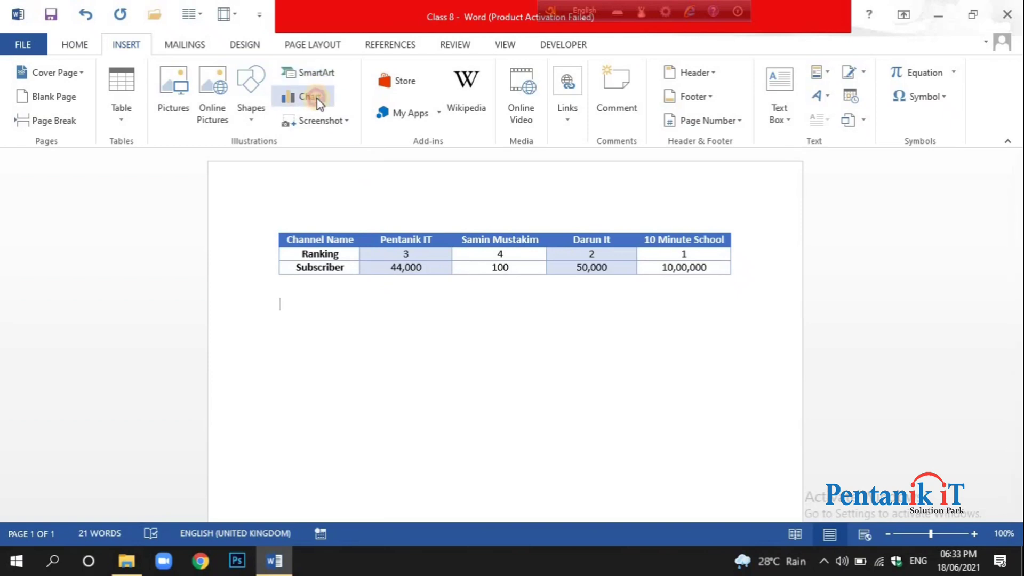
mouse_move(476, 224)
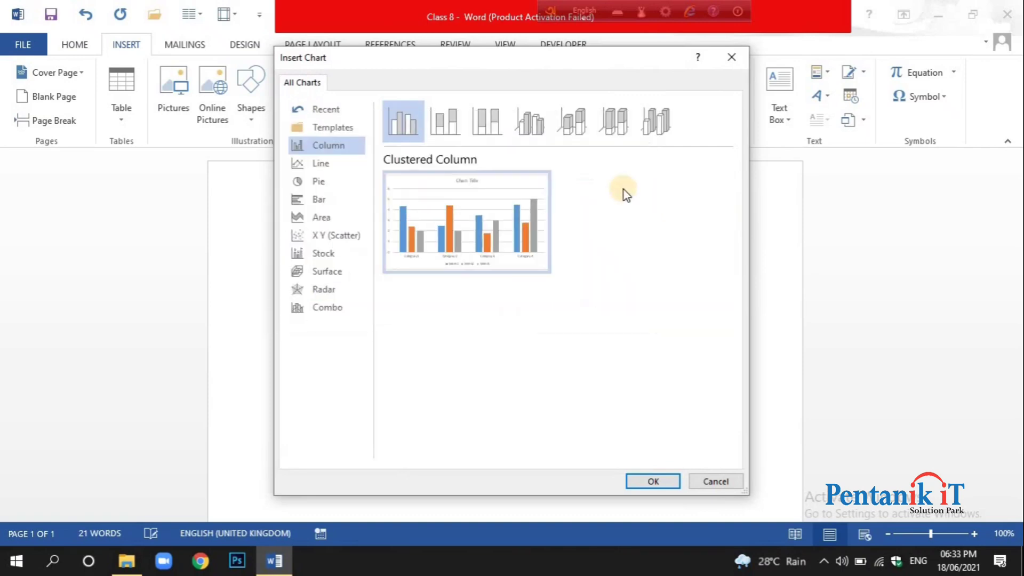
left_click(444, 118)
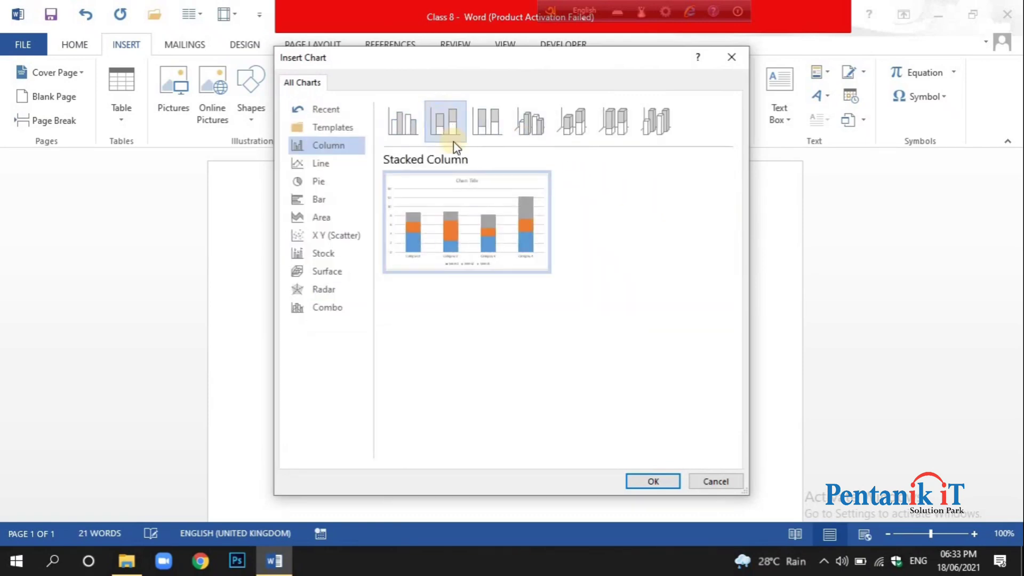
left_click(489, 123)
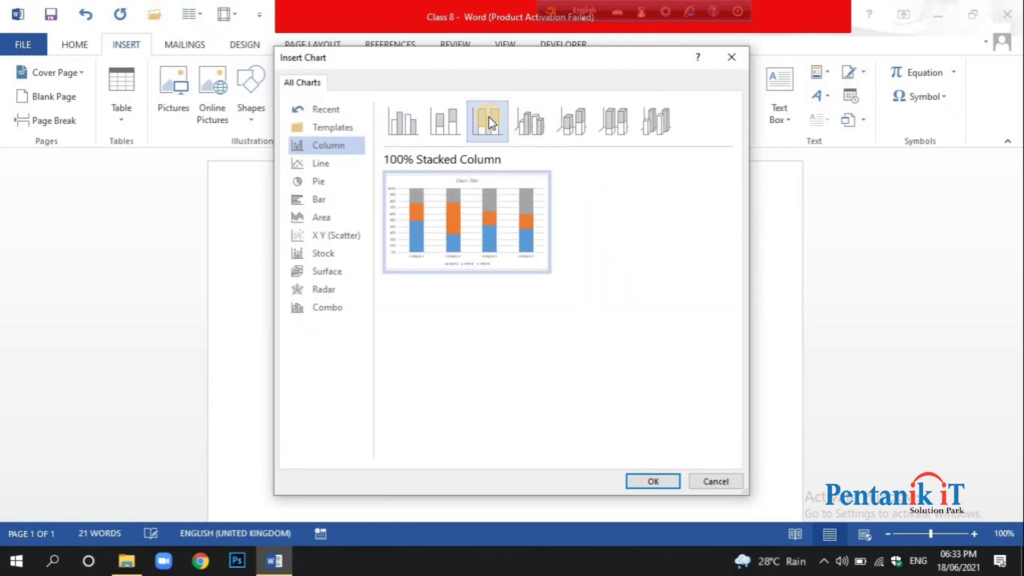
left_click(520, 121)
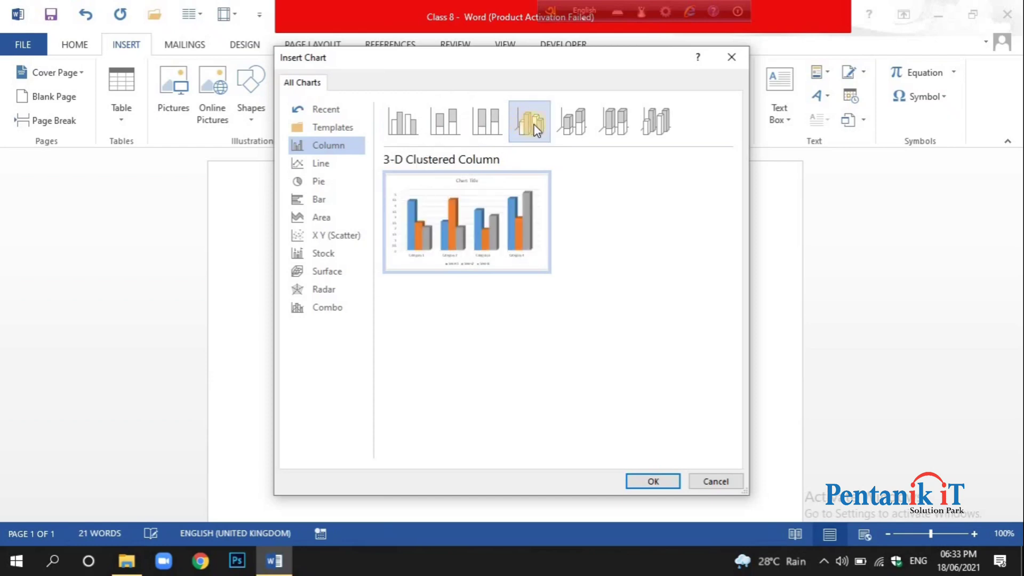
left_click(565, 122)
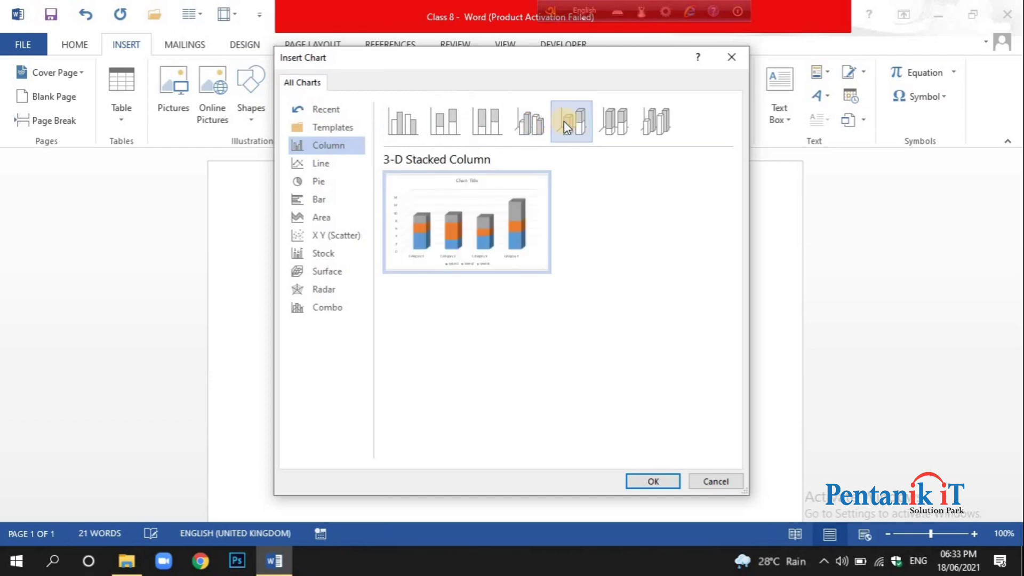
left_click(616, 121)
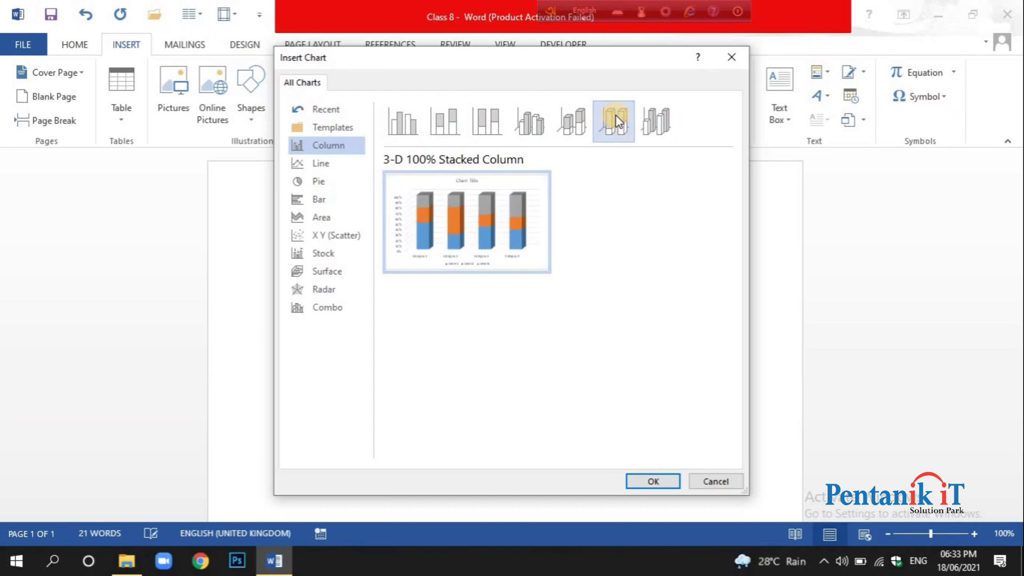
left_click(644, 119)
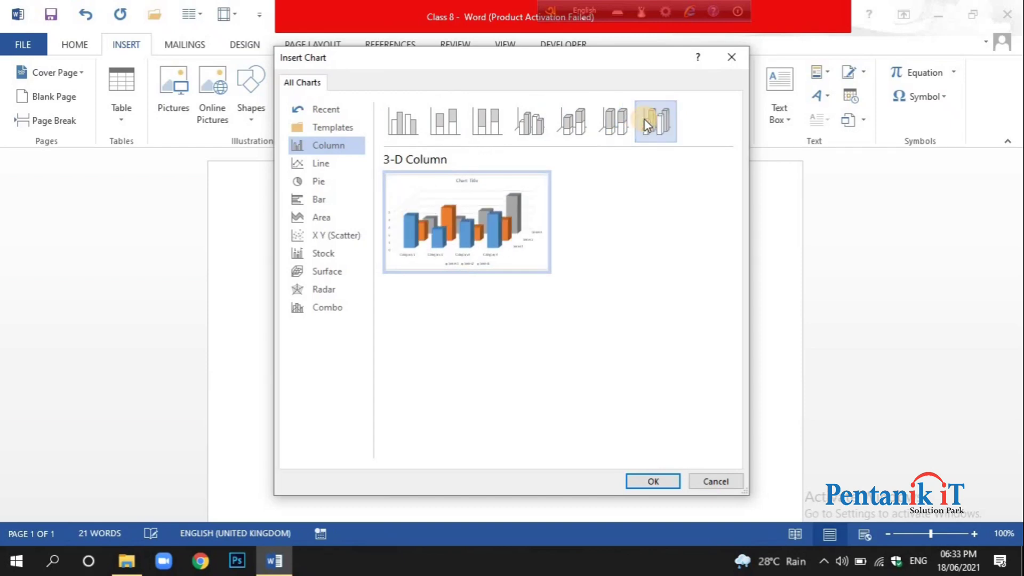
Insert a Clustered Column chart below the channel table and dismiss the Office activation notice.
left_click(406, 127)
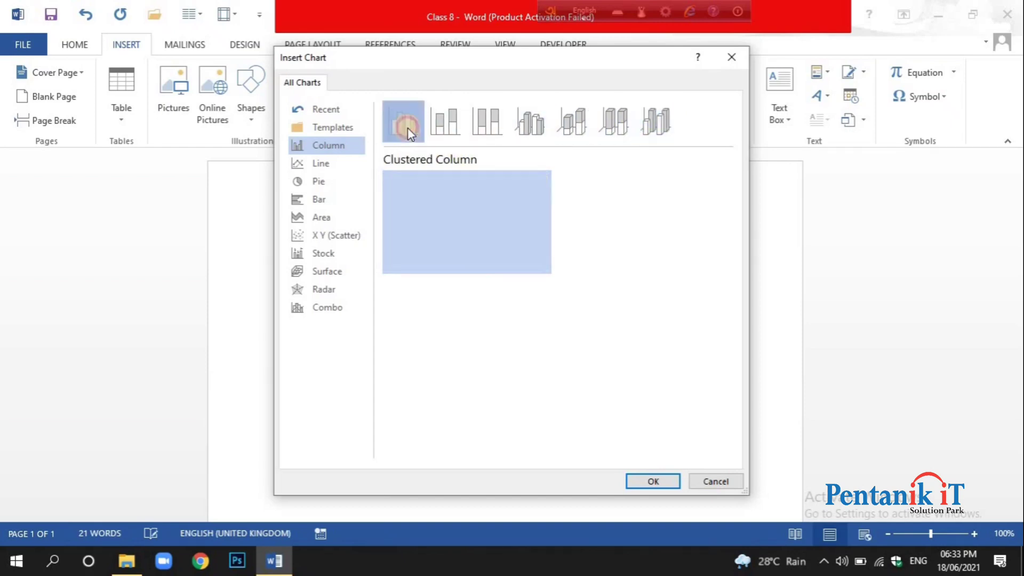
mouse_move(480, 194)
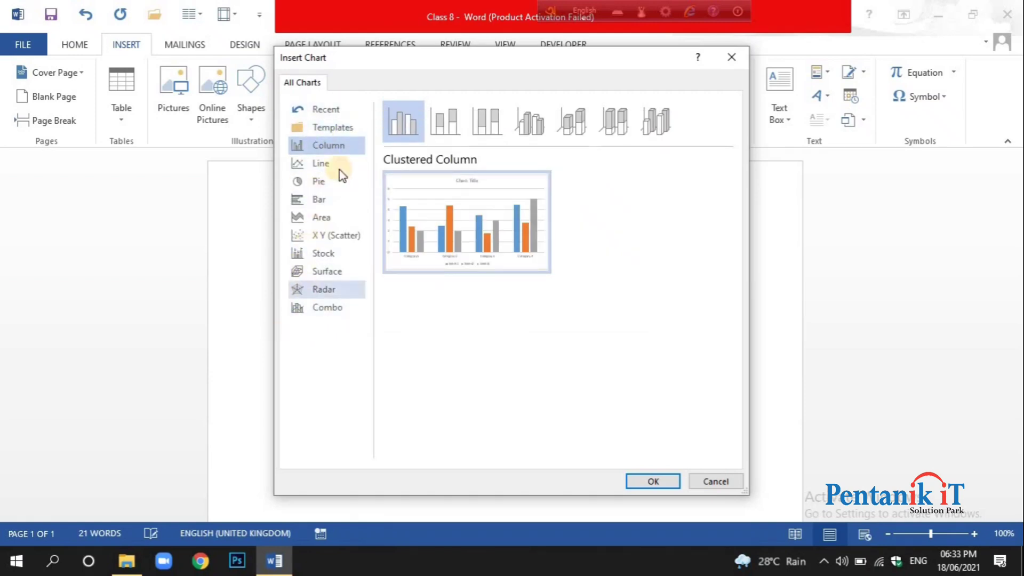
mouse_move(464, 232)
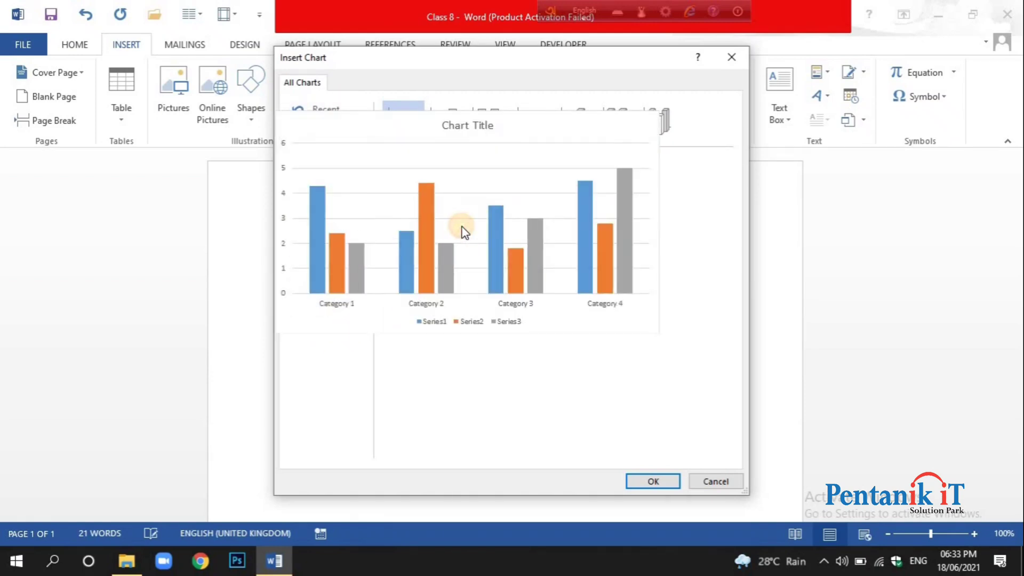
left_click(653, 480)
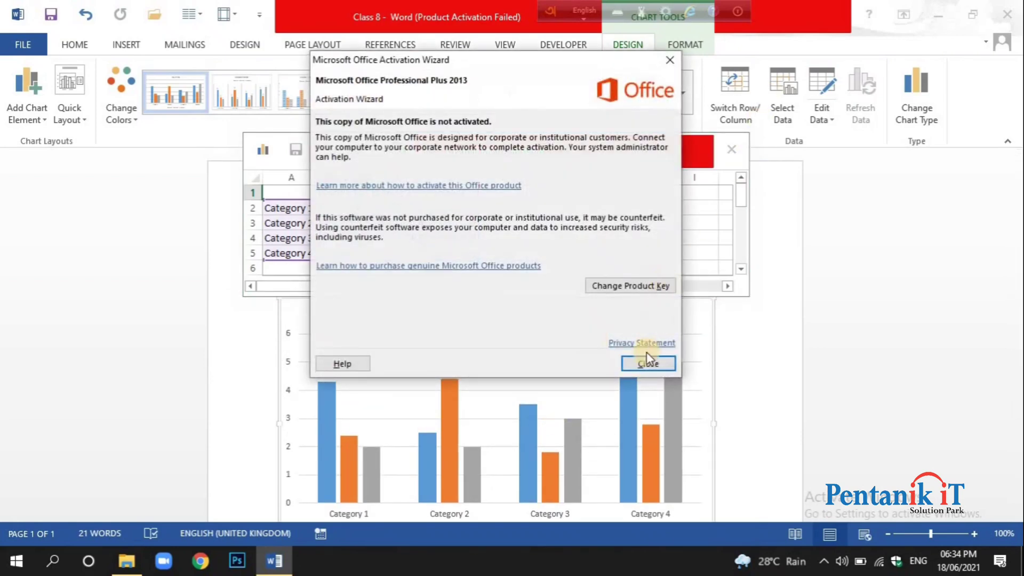
left_click(649, 365)
Reposition the chart's data sheet away from the channel table, and return to the Class 8 document.
left_click_drag(534, 142, 648, 402)
left_click_drag(738, 274, 631, 331)
scroll(760, 184, "down", 3)
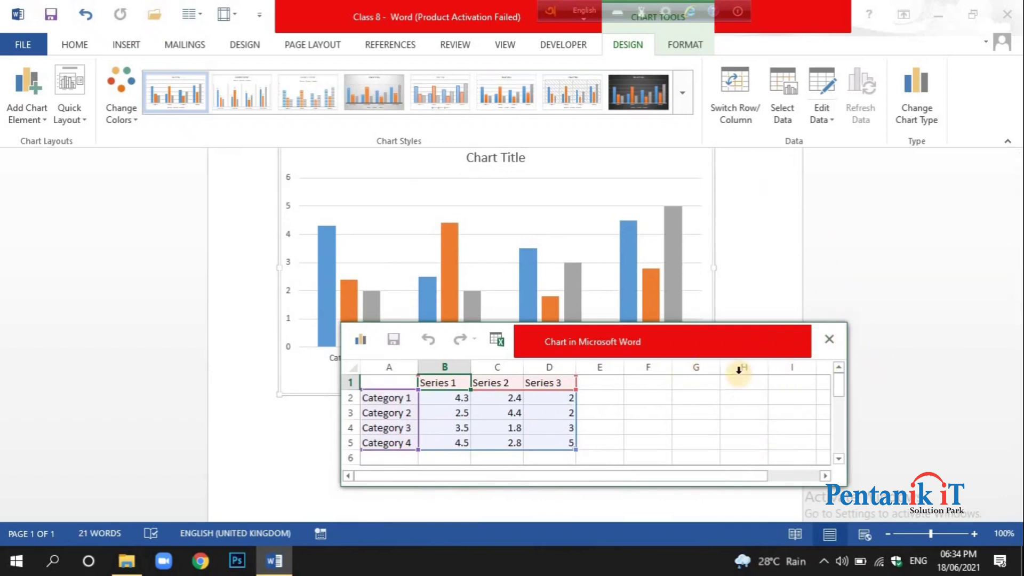
left_click_drag(710, 349, 687, 256)
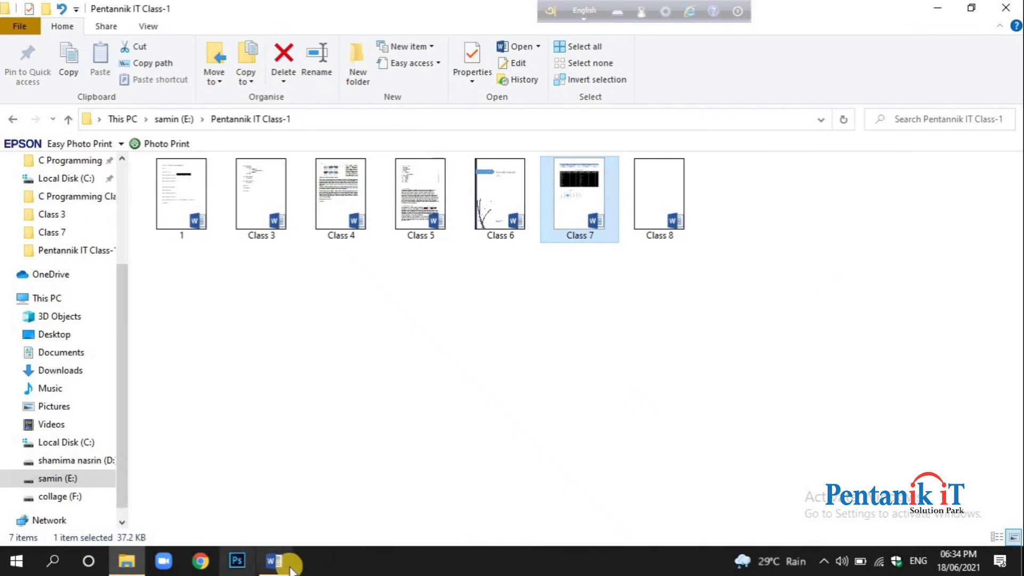
left_click(289, 566)
scroll(530, 414, "up", 3)
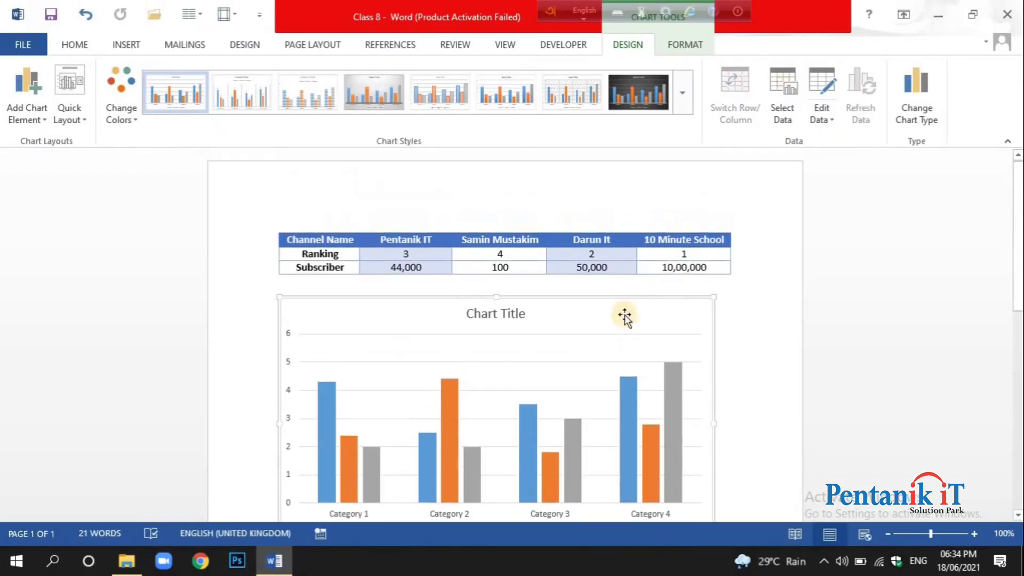
Move the floating language bar off the chart tools, and view the chart's format and design options.
left_click(75, 46)
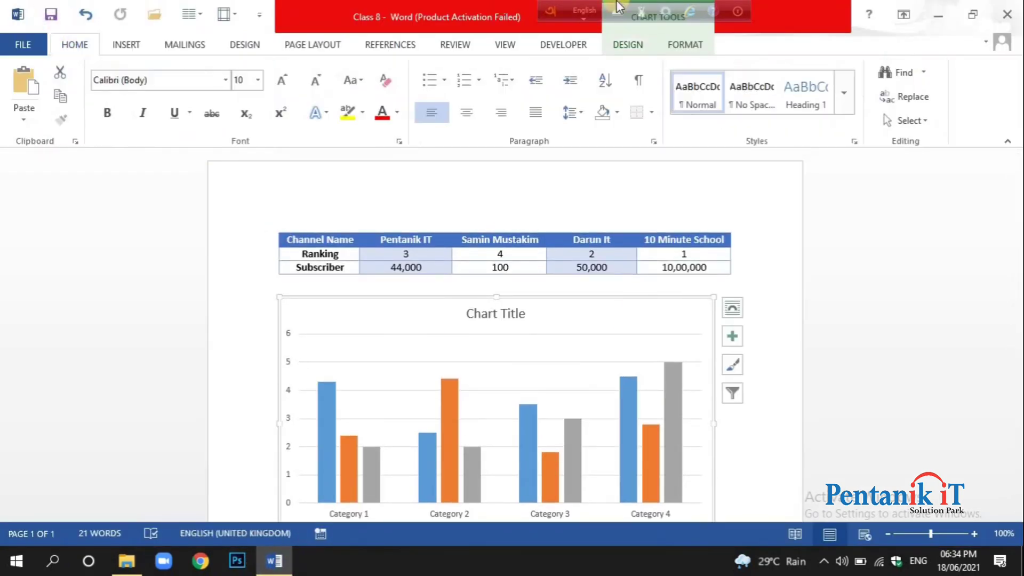
left_click_drag(527, 8, 121, 8)
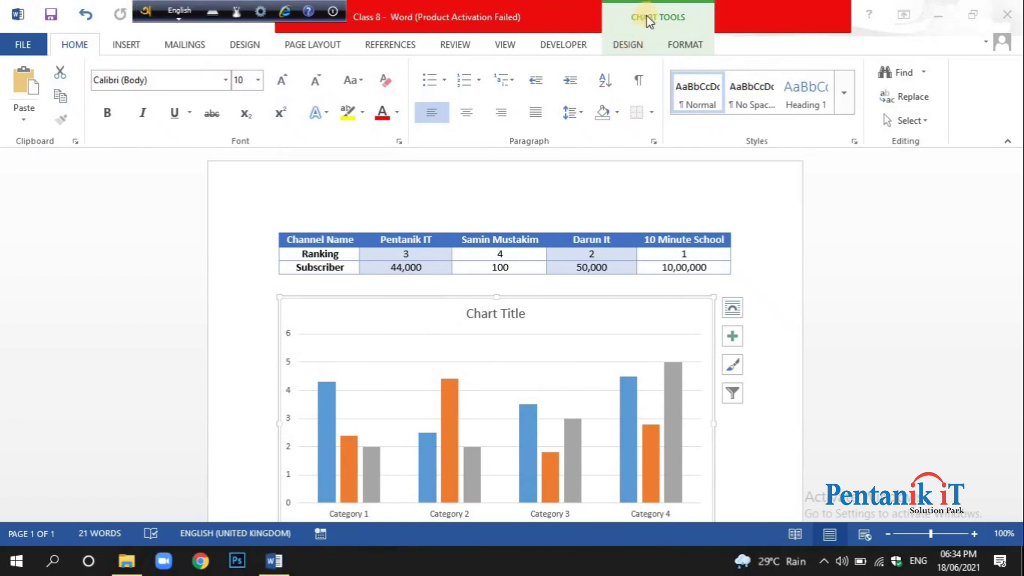
left_click(715, 37)
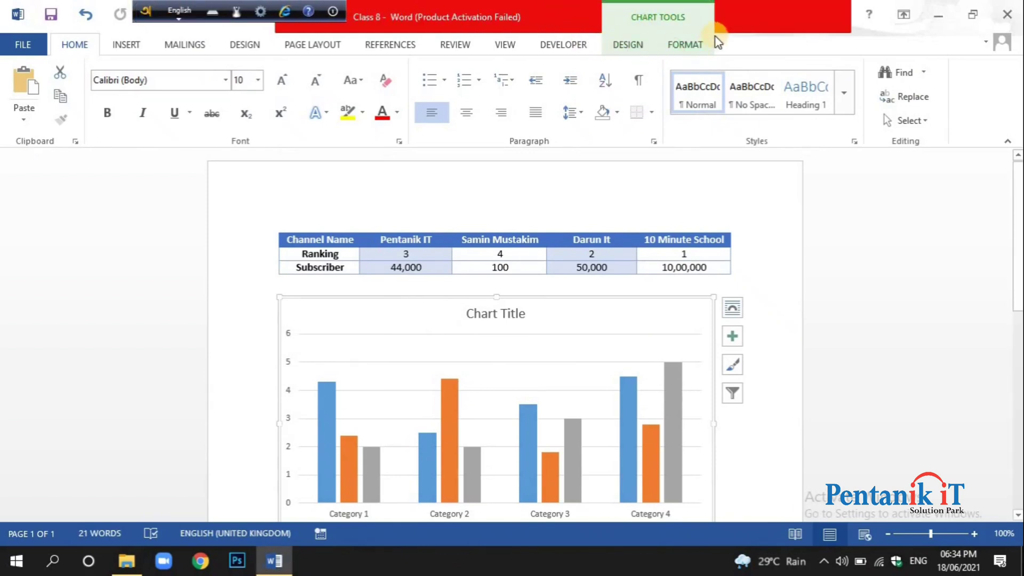
left_click(681, 46)
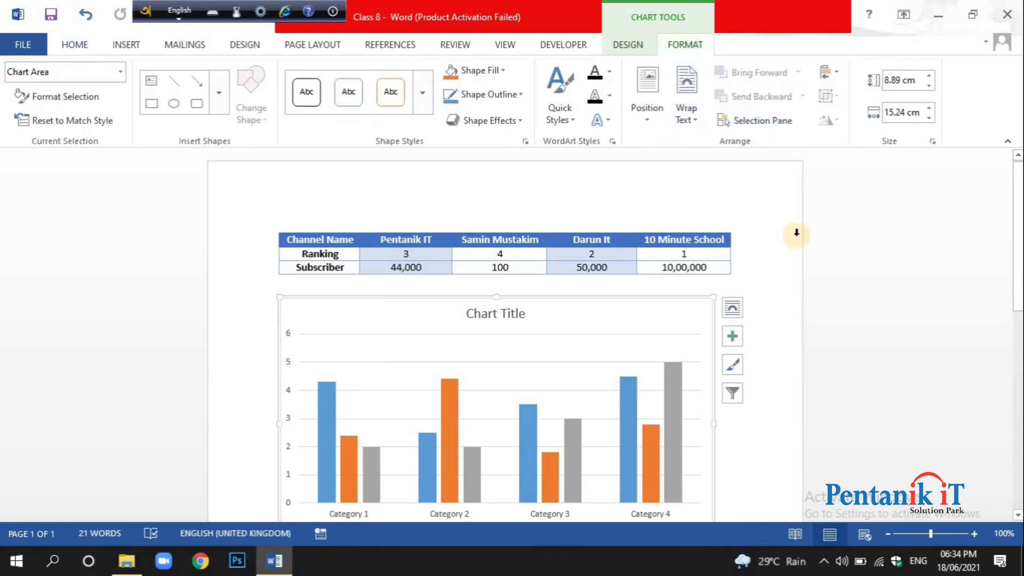
left_click(626, 44)
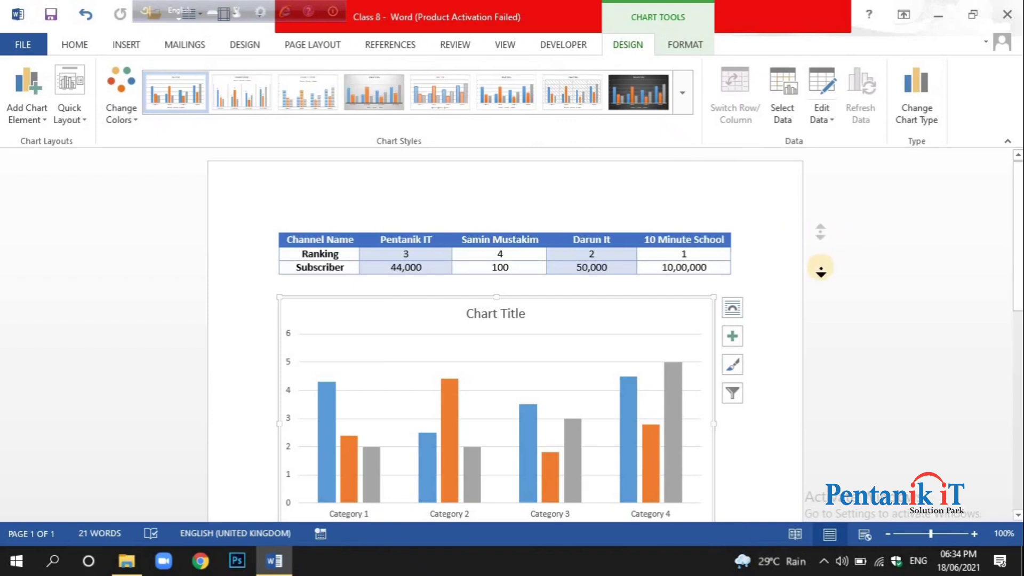
Examine the available styles, chart elements, and series and category filters for the inserted chart without changing any of them.
scroll(821, 270, "down", 1)
scroll(820, 299, "down", 1)
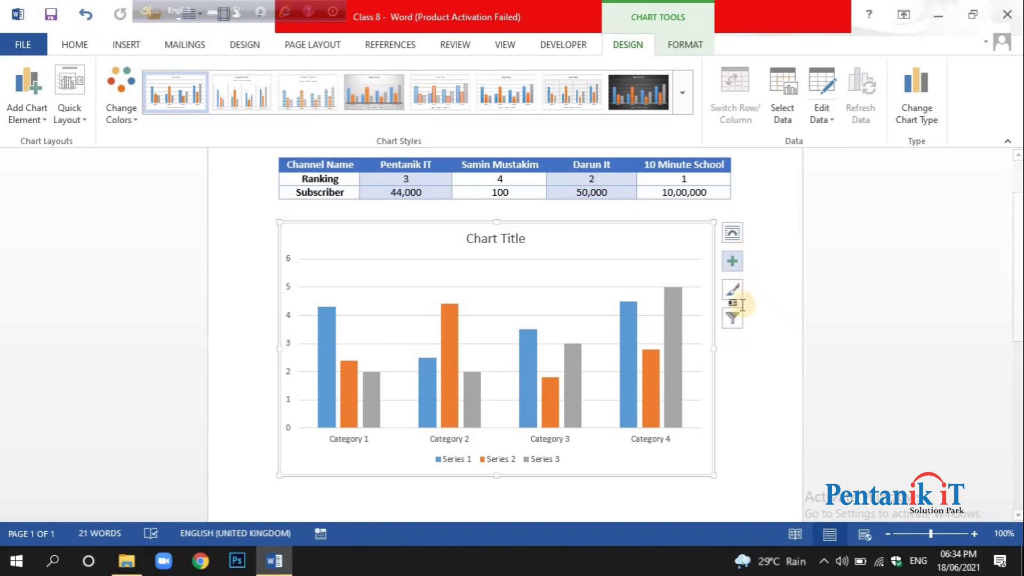
left_click(731, 292)
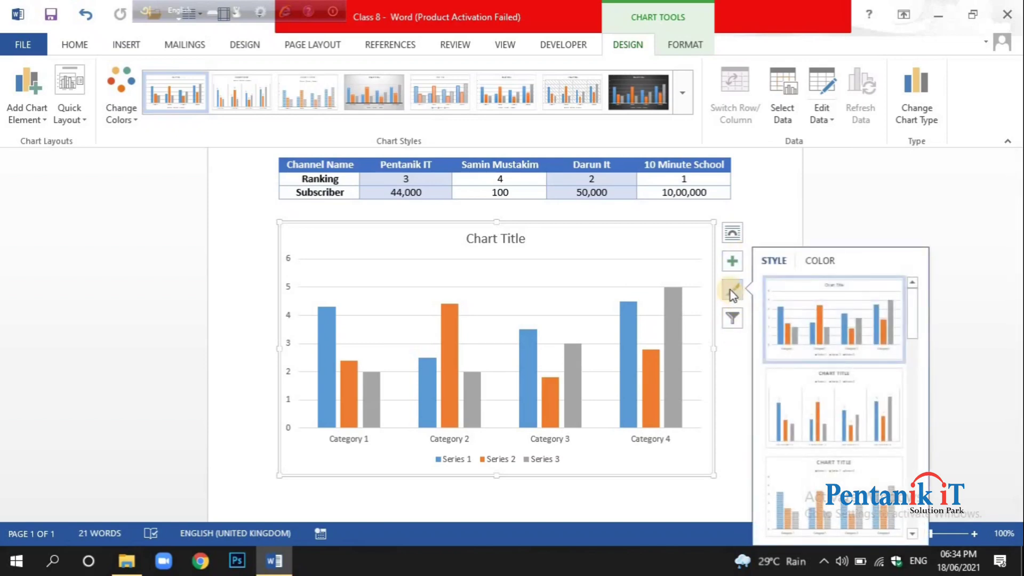
scroll(815, 327, "down", 3)
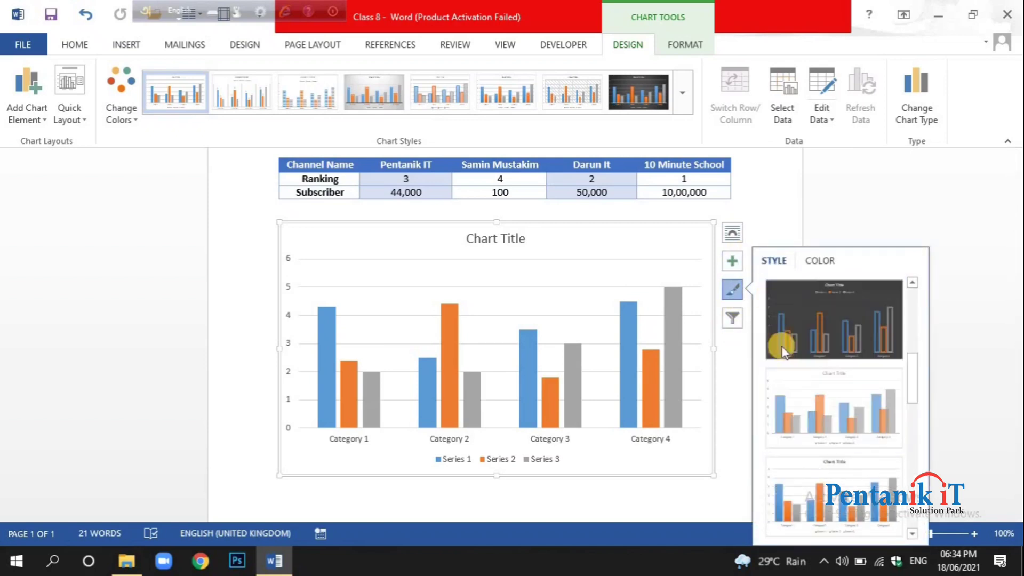
left_click(732, 261)
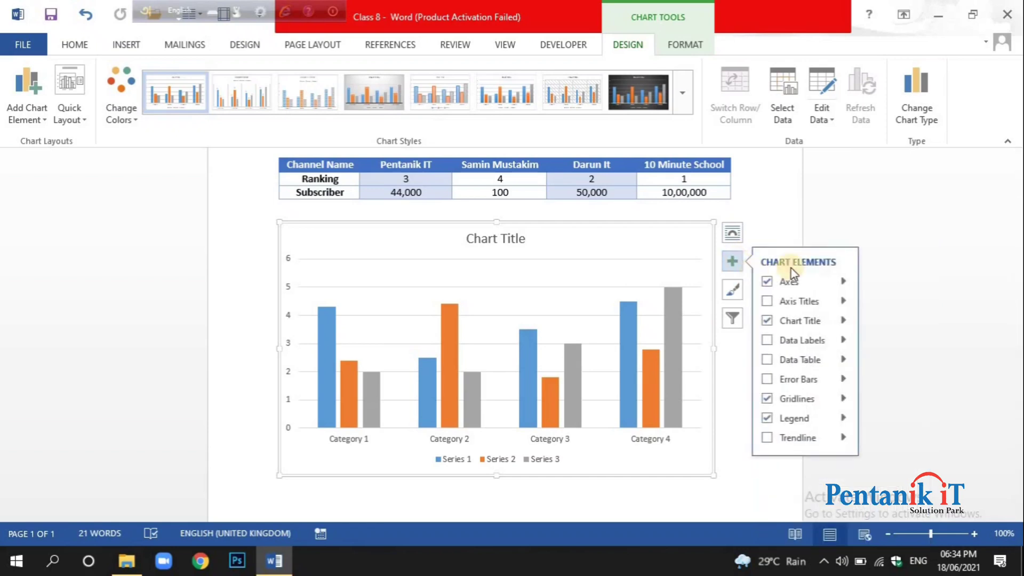
left_click(732, 320)
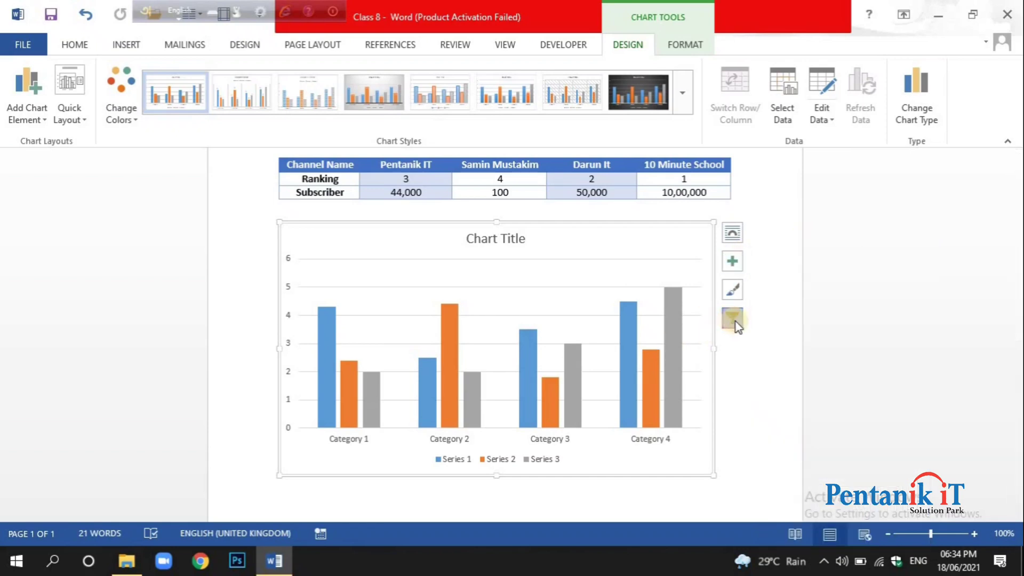
left_click(733, 320)
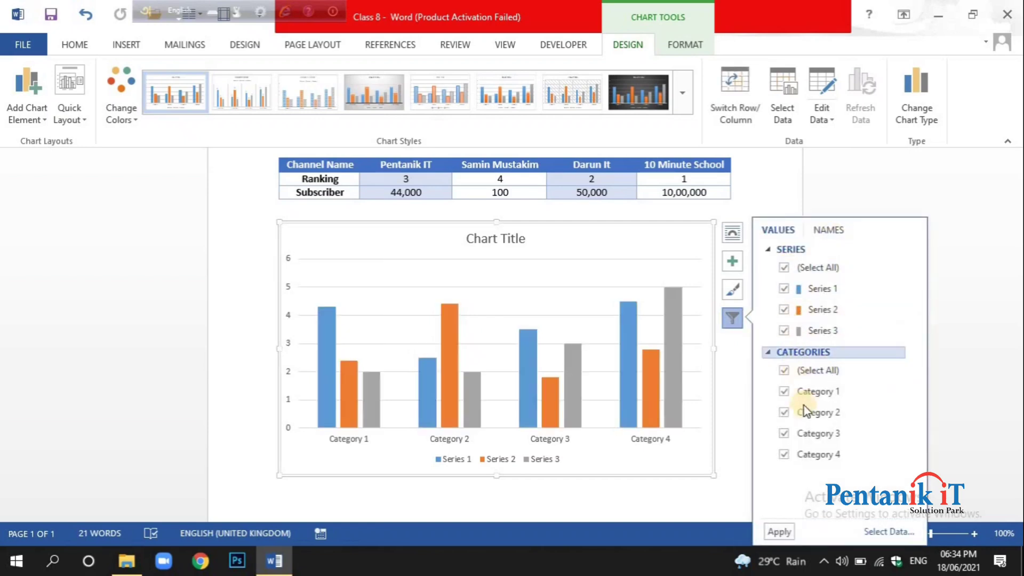
left_click(741, 412)
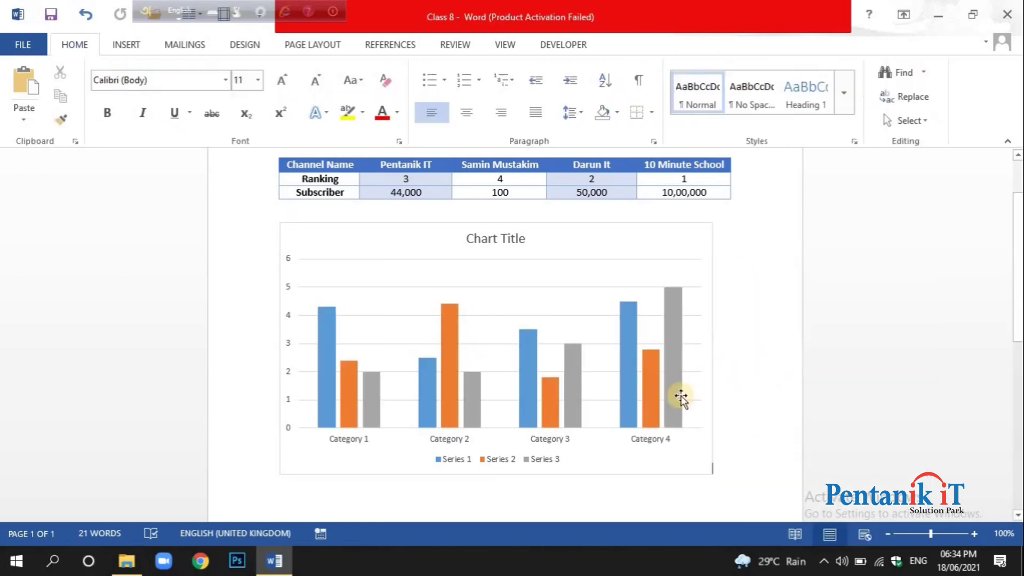
left_click(649, 382)
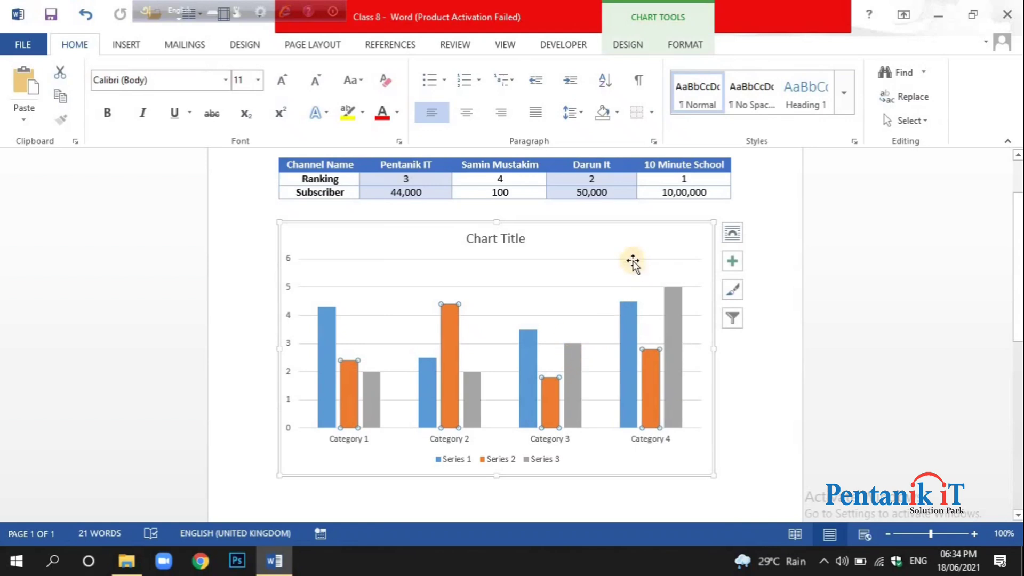
right_click(609, 308)
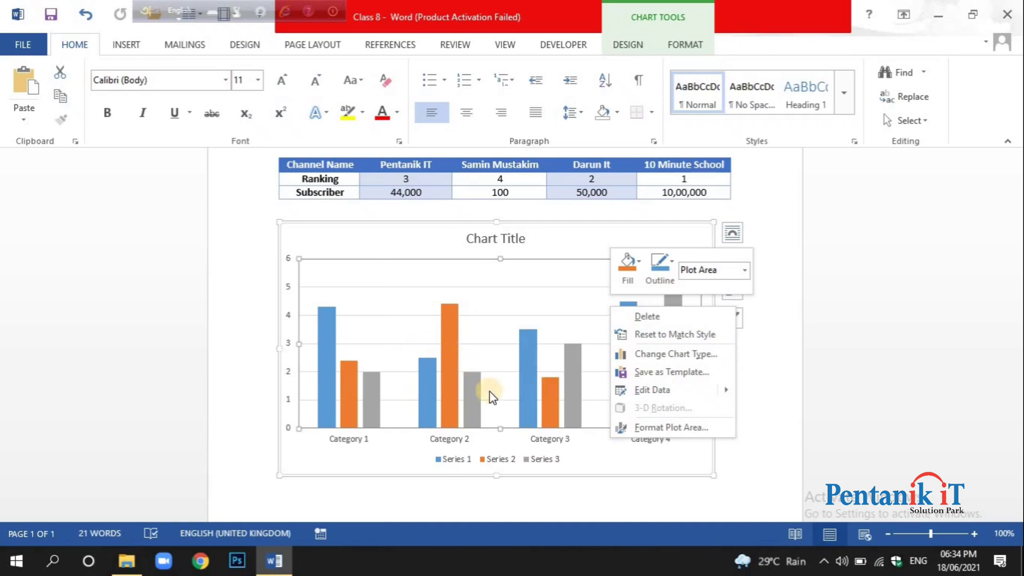
right_click(470, 338)
left_click(172, 323)
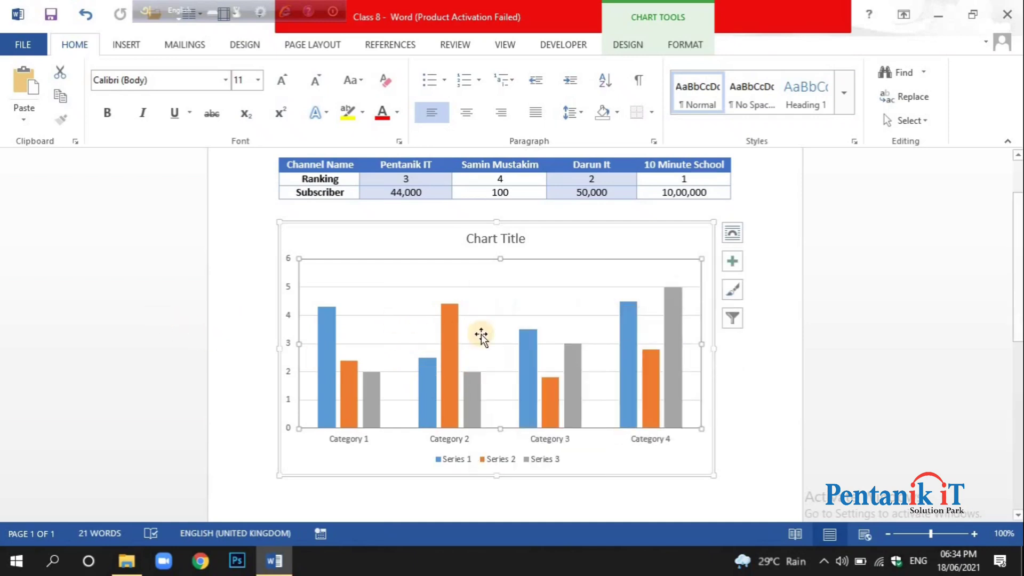
left_click(529, 369)
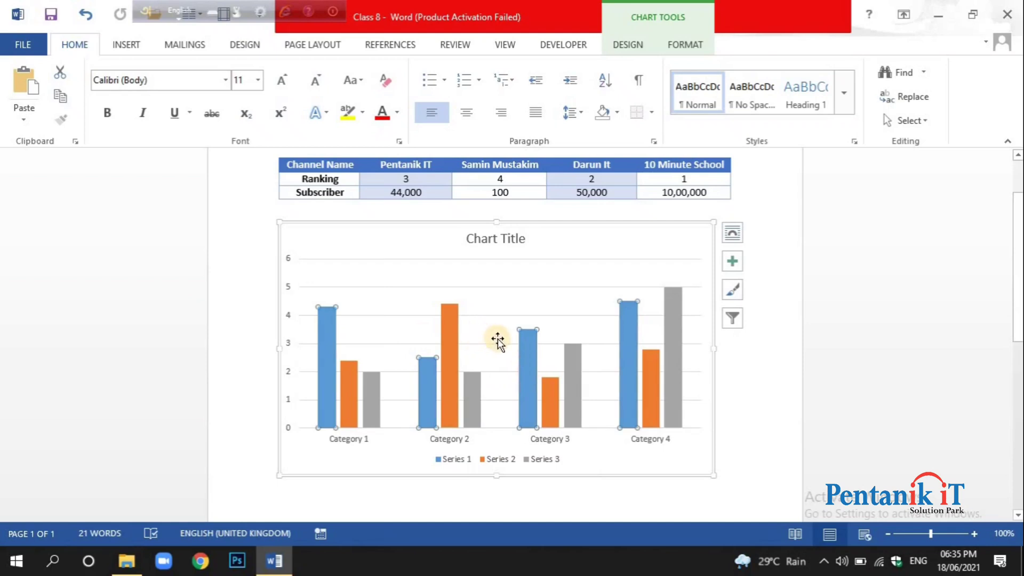
left_click(475, 331)
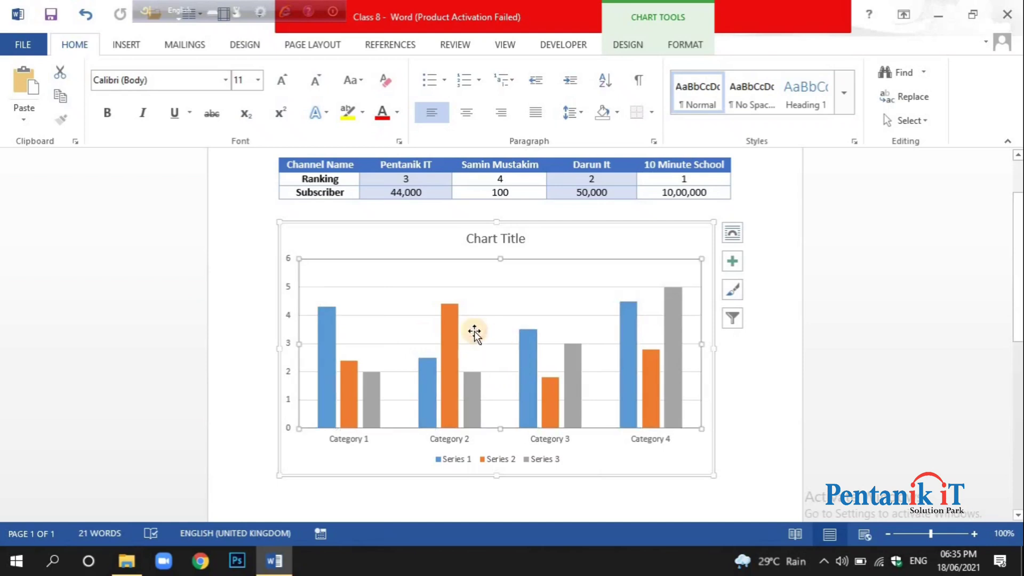
Open the chart's data for editing in the Word data sheet and dismiss the Office activation notice.
right_click(518, 274)
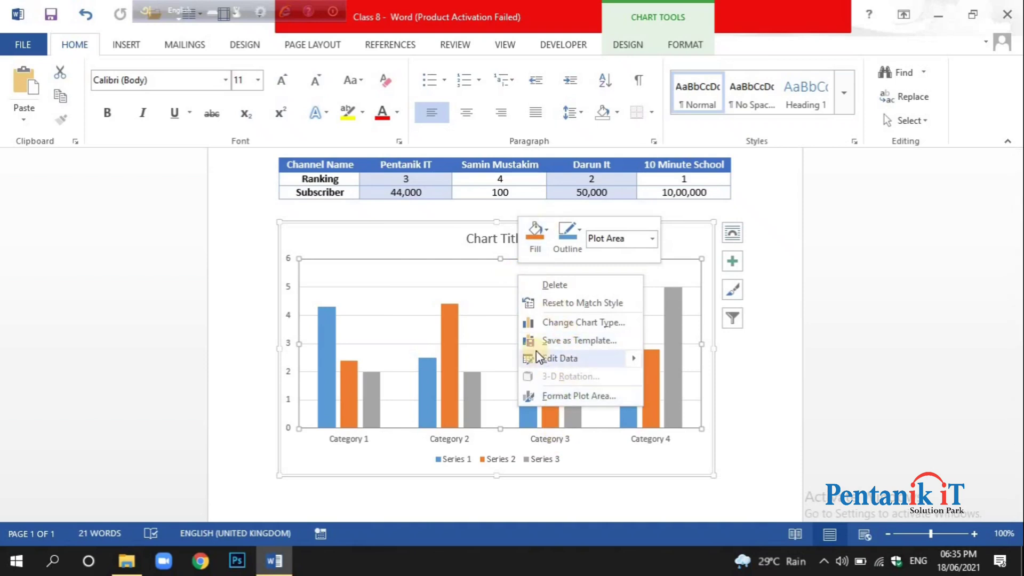
mouse_move(571, 357)
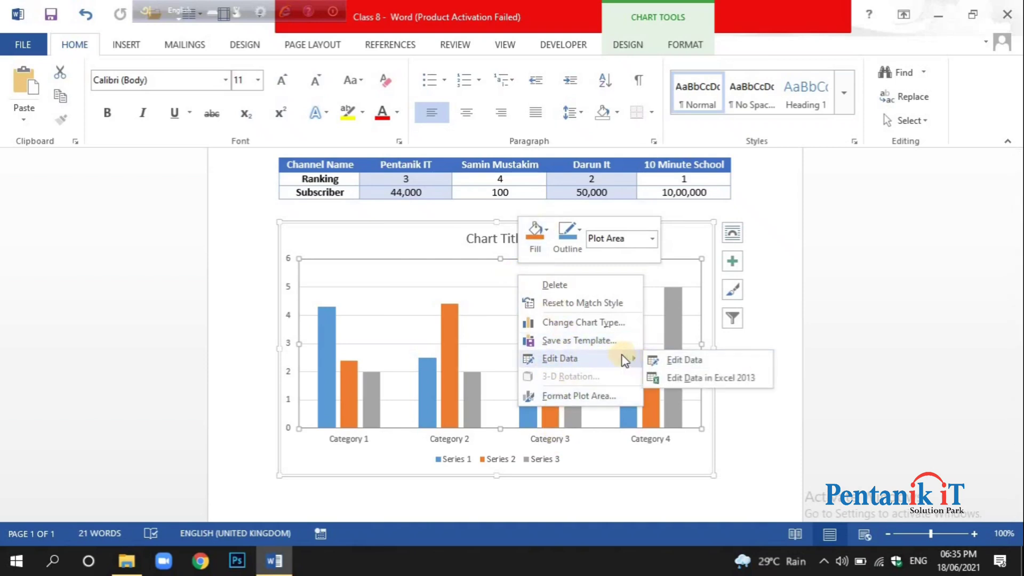
left_click(602, 367)
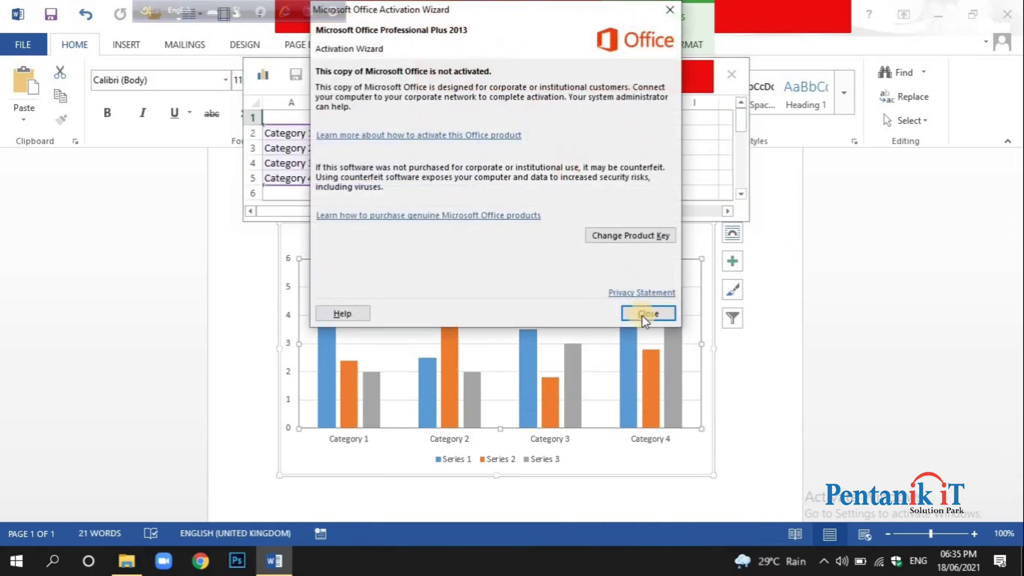
left_click(646, 313)
Reposition the chart's data sheet so that it covers neither the channel table nor the first two chart categories.
left_click_drag(601, 80, 657, 231)
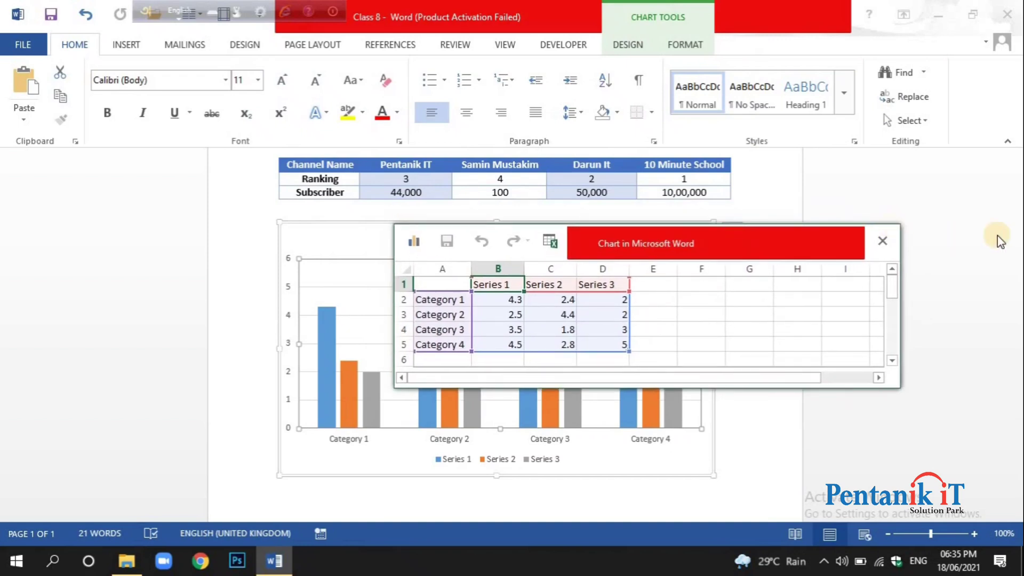
scroll(987, 232, "down", 3)
scroll(974, 225, "up", 3)
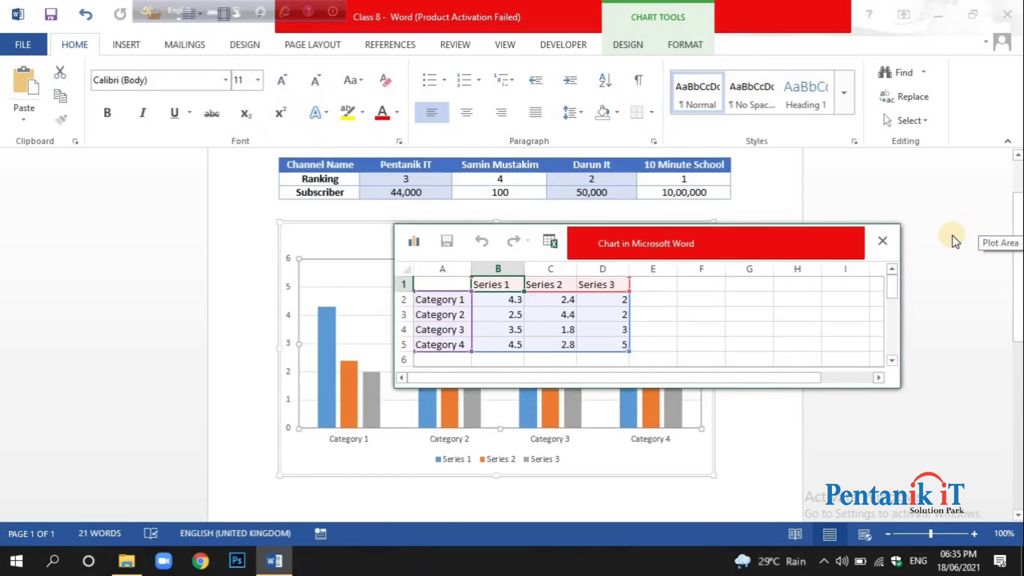
left_click_drag(693, 243, 776, 225)
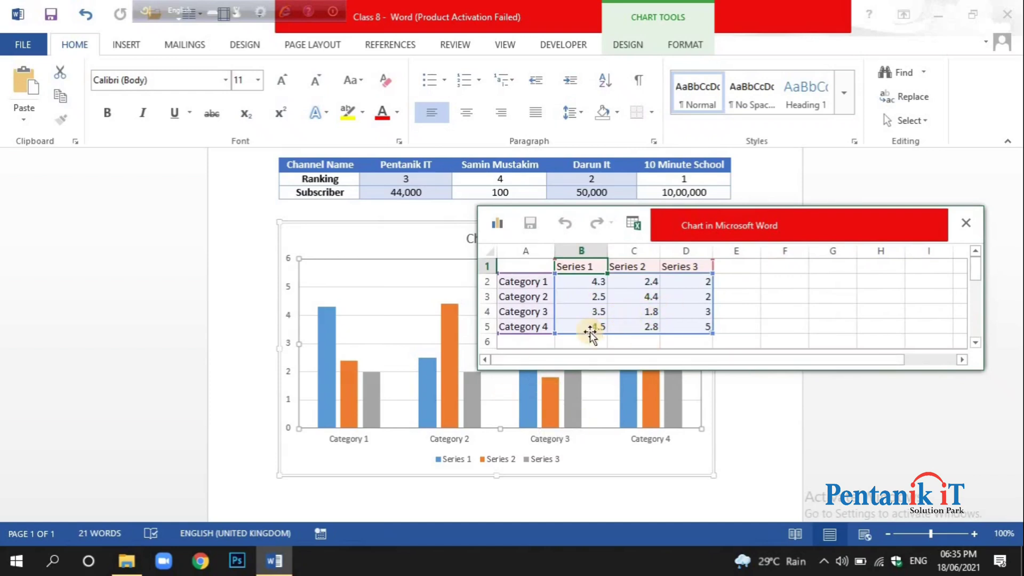
left_click_drag(795, 234, 744, 302)
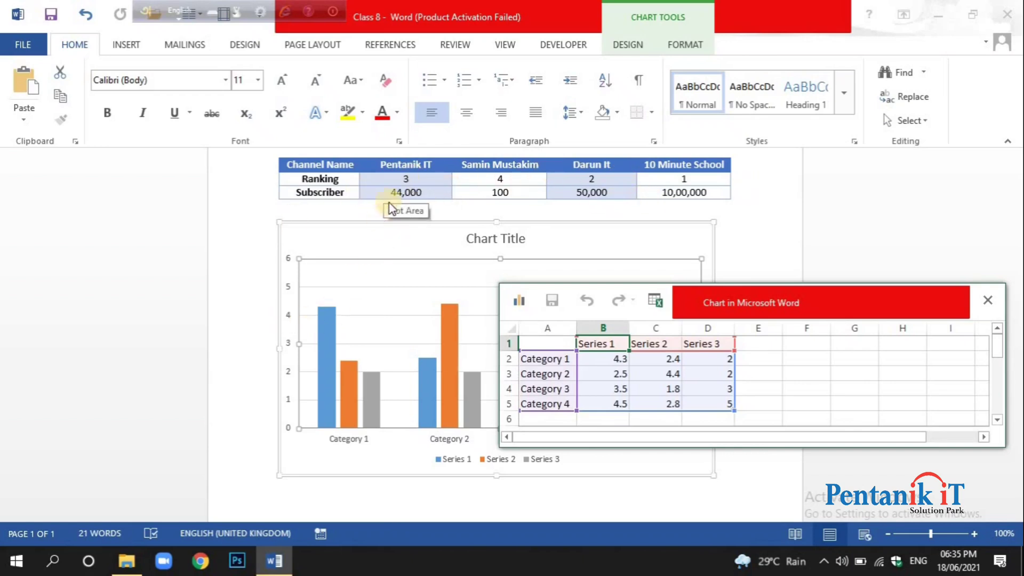
Extend the chart's data range through column F and row 6, and shrink it back to A1:D5.
left_click(554, 363)
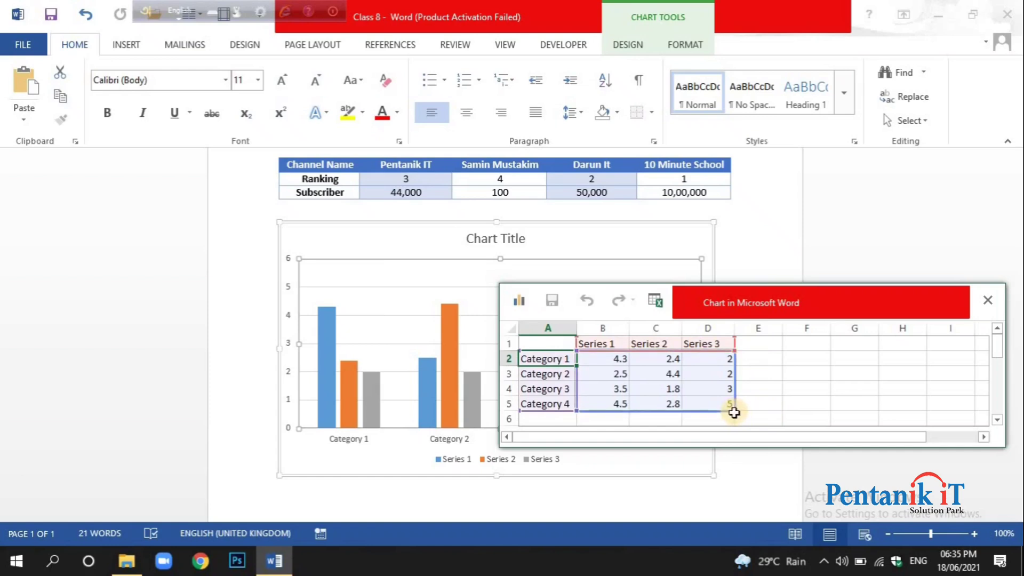
left_click(715, 389)
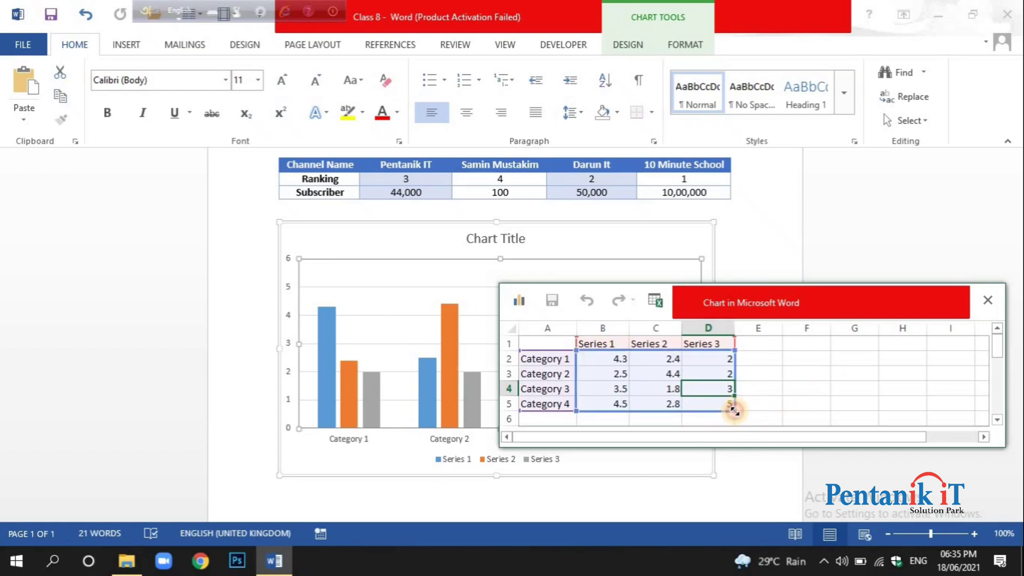
left_click_drag(738, 409, 827, 389)
scroll(826, 392, "up", 1)
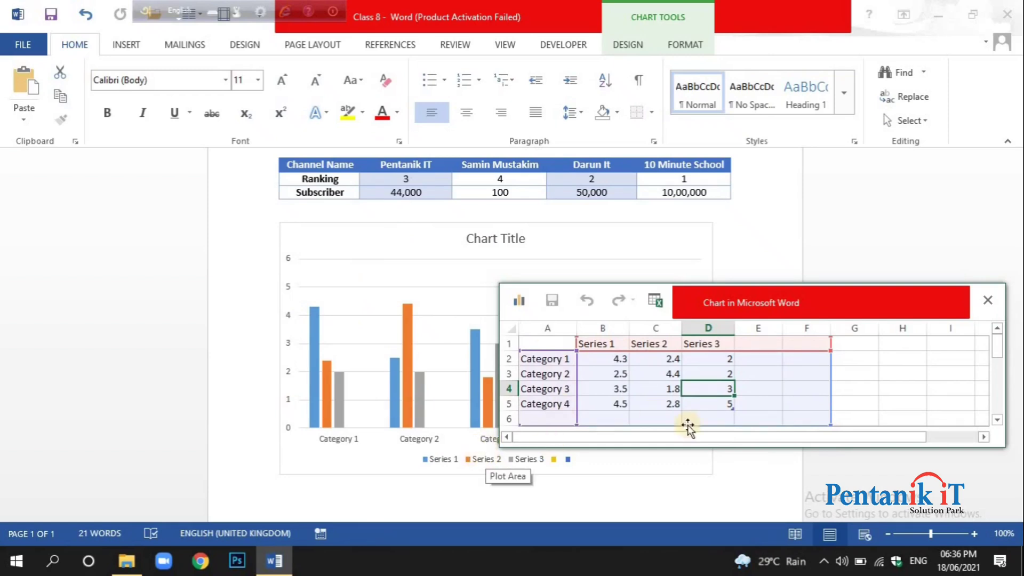
scroll(814, 408, "down", 4)
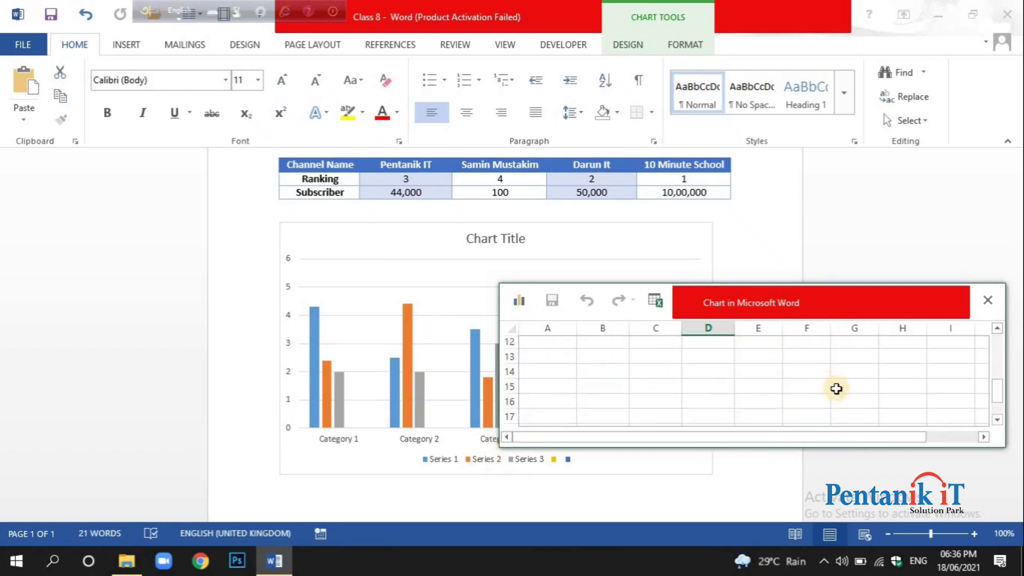
scroll(836, 389, "up", 4)
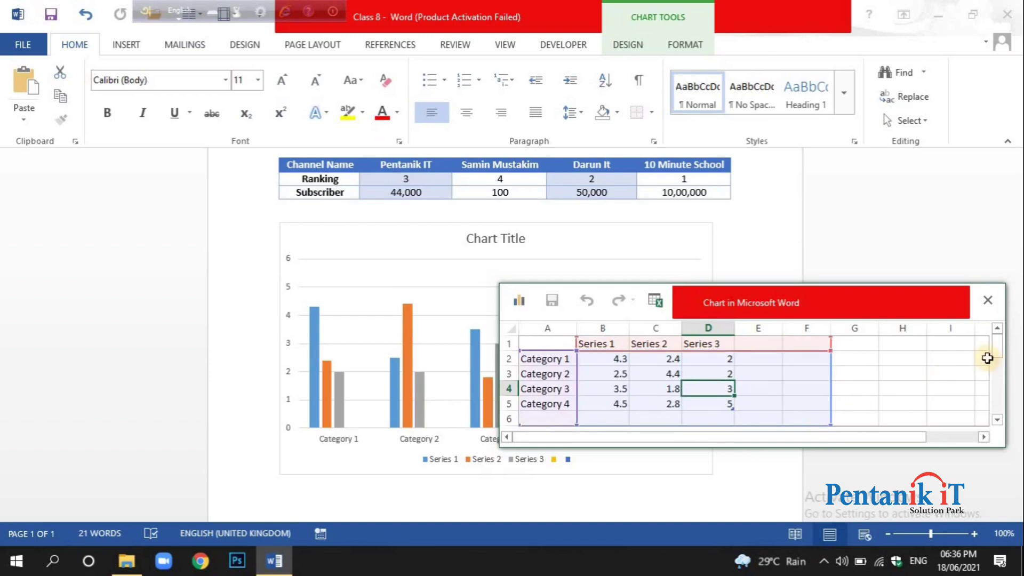
left_click_drag(997, 345, 996, 351)
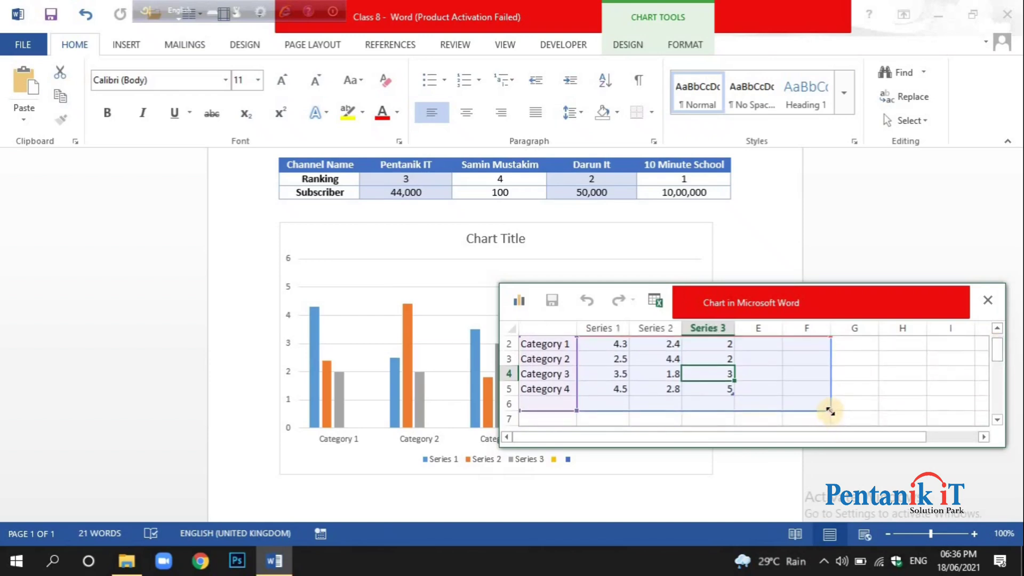
left_click_drag(826, 407, 736, 411)
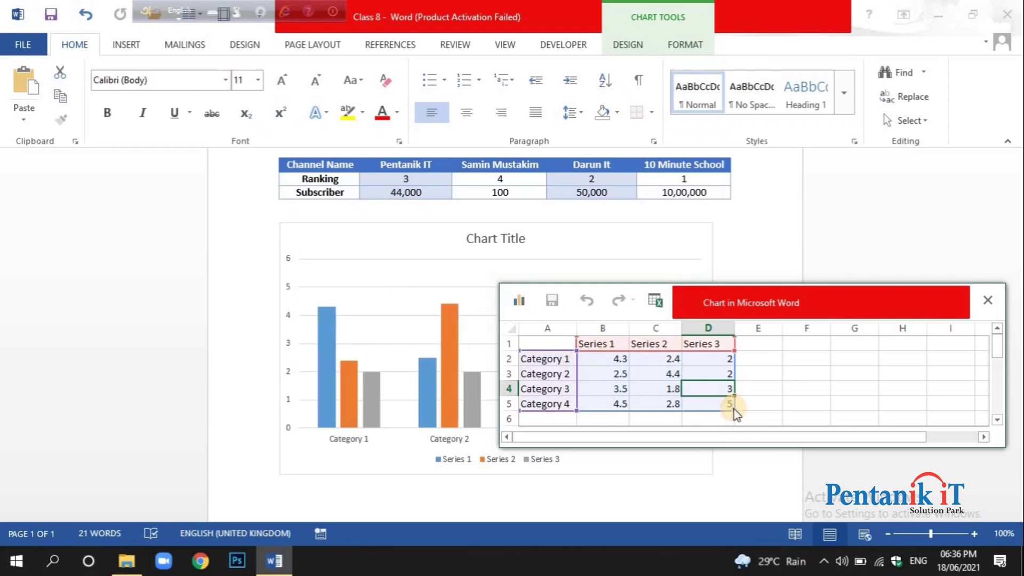
Nudge the data sheet upward and limit the chart's data range to the Series 1 column for Category 1 through Category 4.
left_click_drag(777, 298, 783, 273)
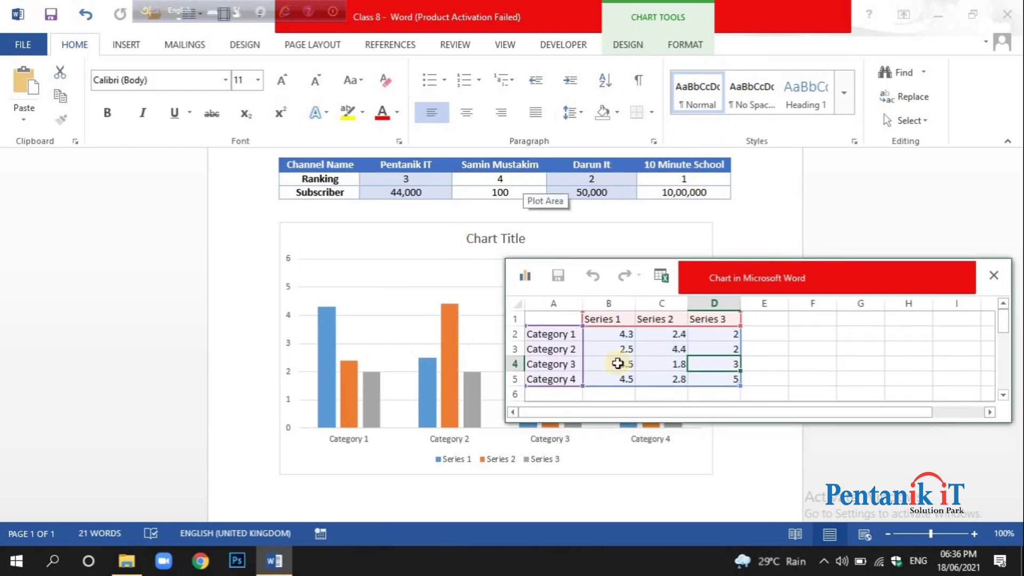
left_click(556, 335)
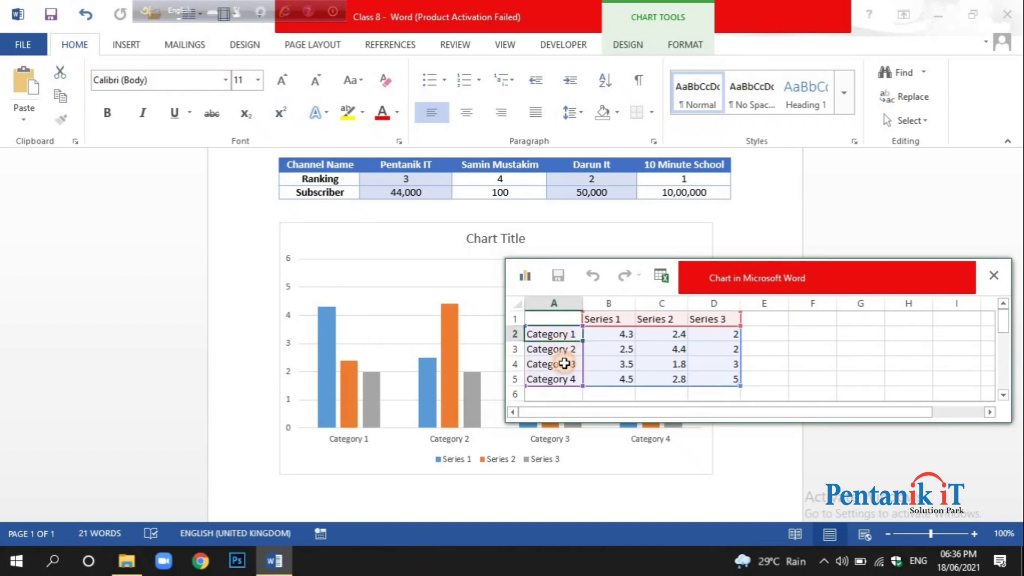
left_click(564, 352)
left_click(567, 367)
left_click(561, 380)
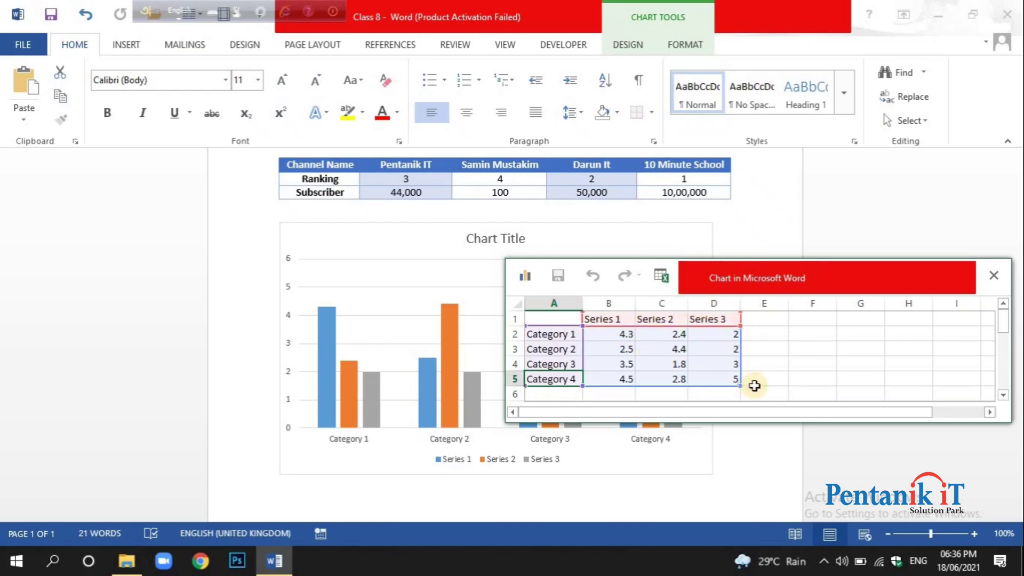
left_click_drag(741, 387, 629, 388)
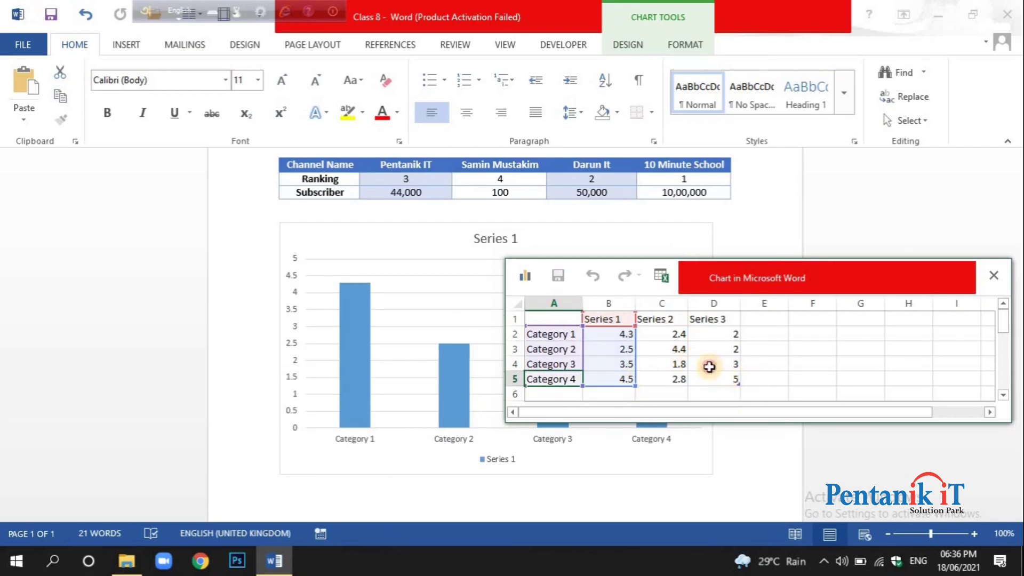
Try to clear the unused Series 2 and Series 3 data outside the chart range, emptying the Series 3 values.
left_click_drag(715, 379, 654, 311)
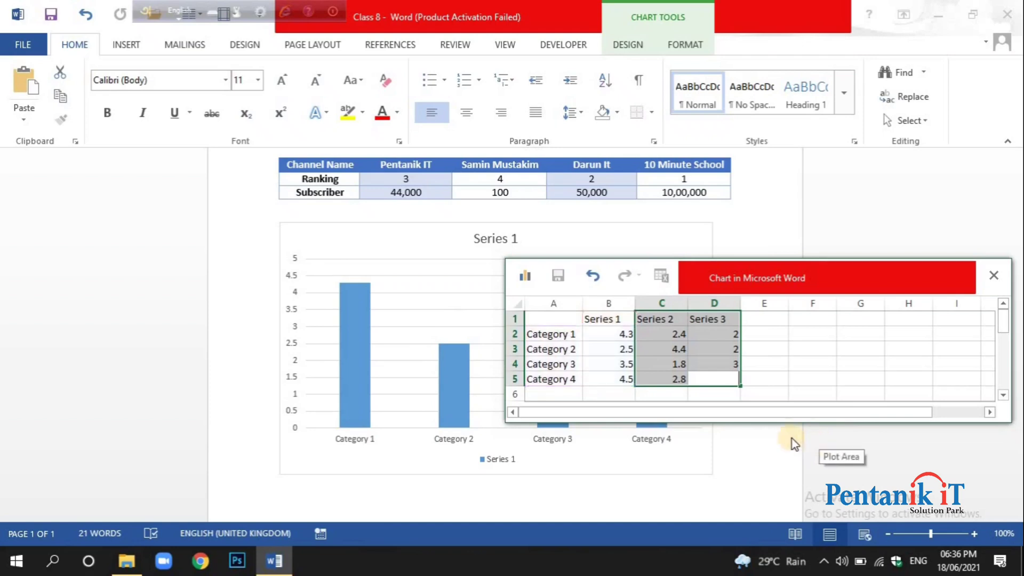
left_click(675, 349)
left_click_drag(742, 384, 691, 351)
left_click(663, 322)
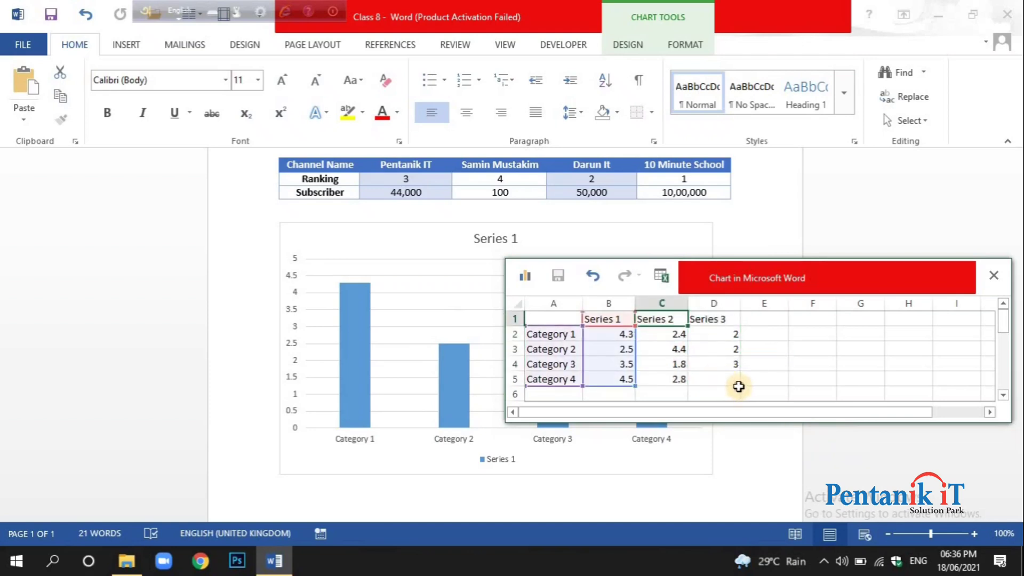
left_click(738, 383)
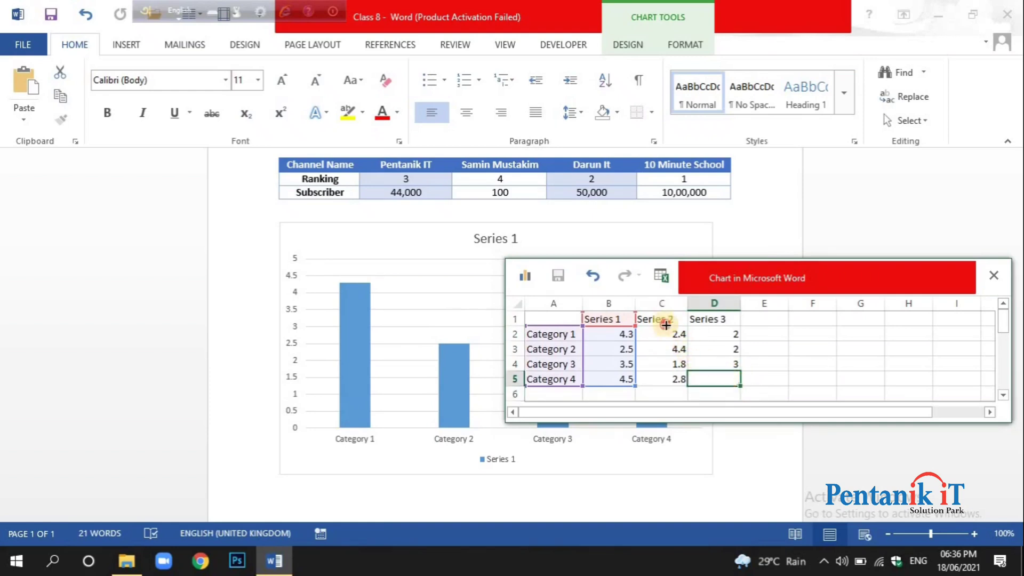
mouse_move(666, 325)
left_mouse_down()
mouse_move(641, 314)
mouse_move(667, 322)
left_mouse_up()
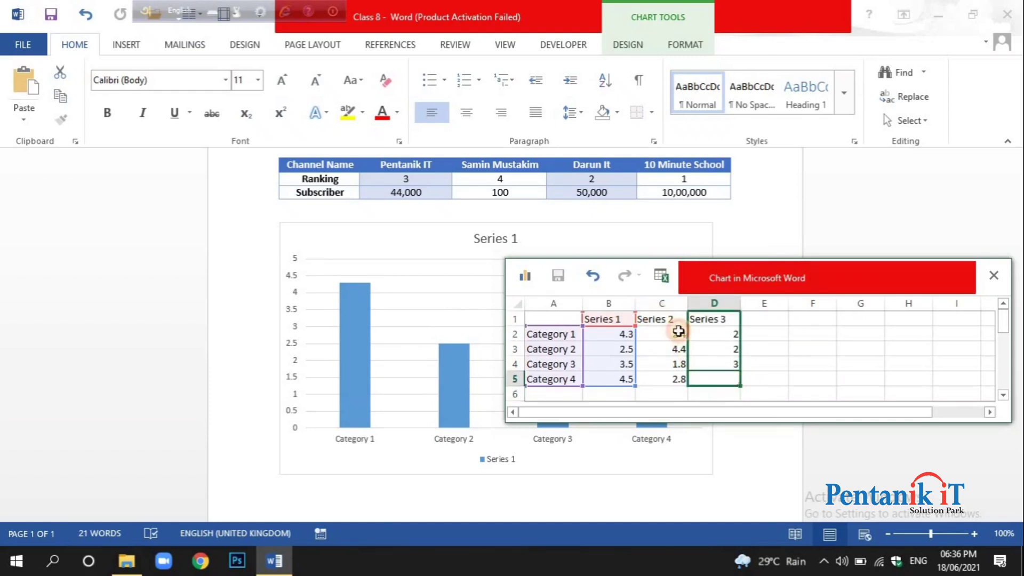
left_click(673, 367)
left_click(678, 381)
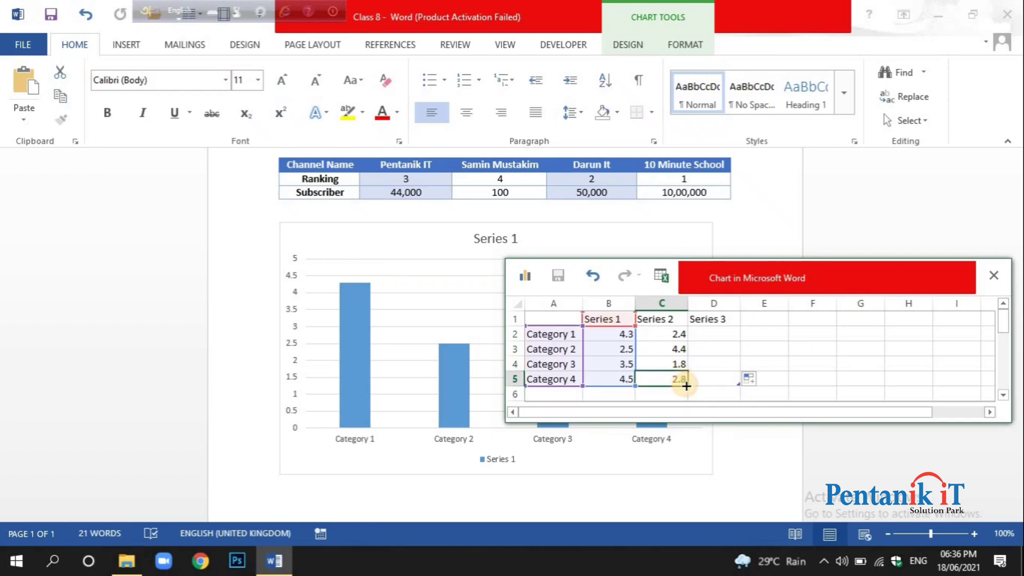
Fill the Category 4 value of Series 2 up through its column, and undo this fill and the earlier Series 3 clearing.
left_click_drag(688, 386, 672, 319)
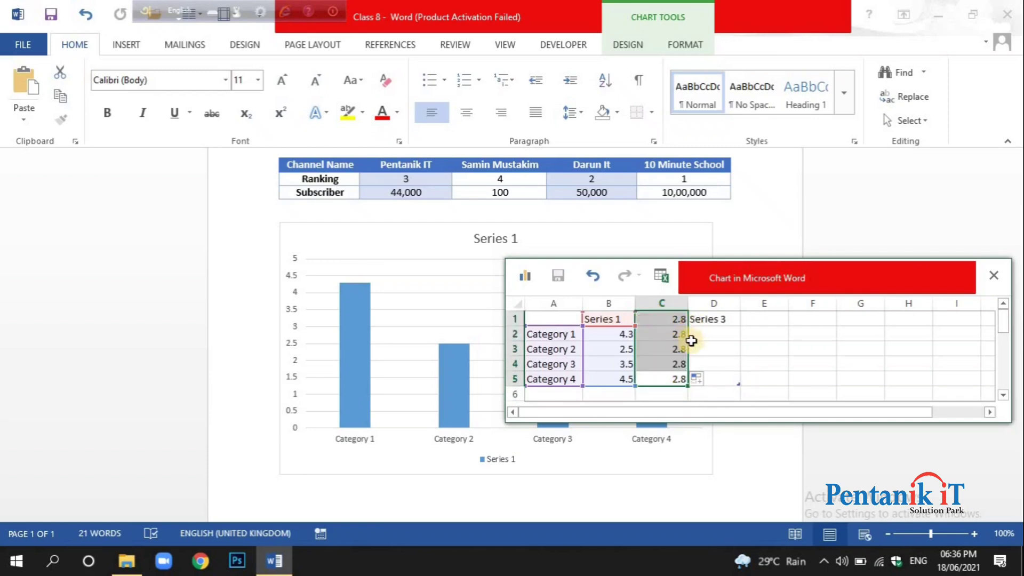
key("ctrl+z")
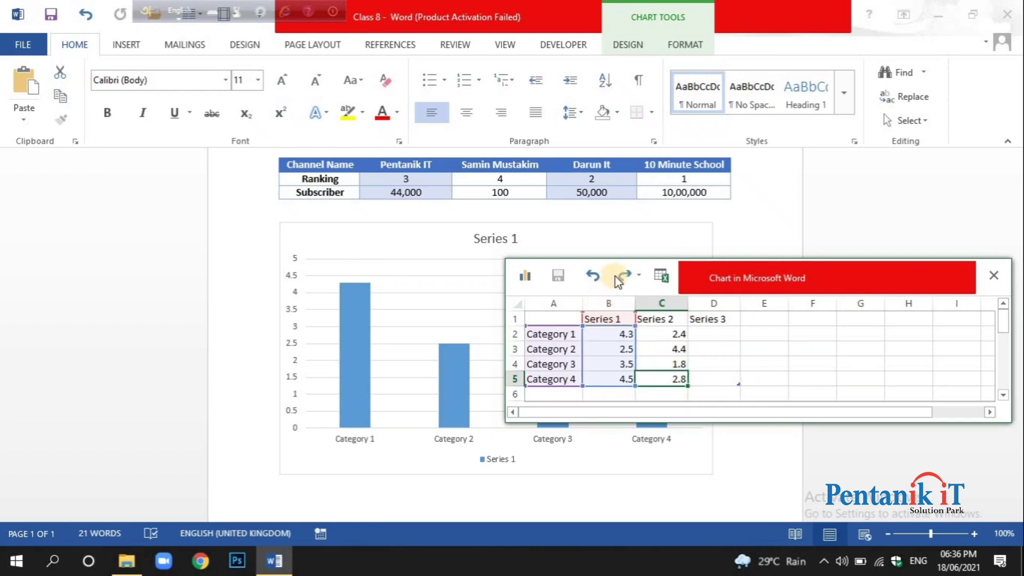
left_click(592, 275)
left_click(593, 277)
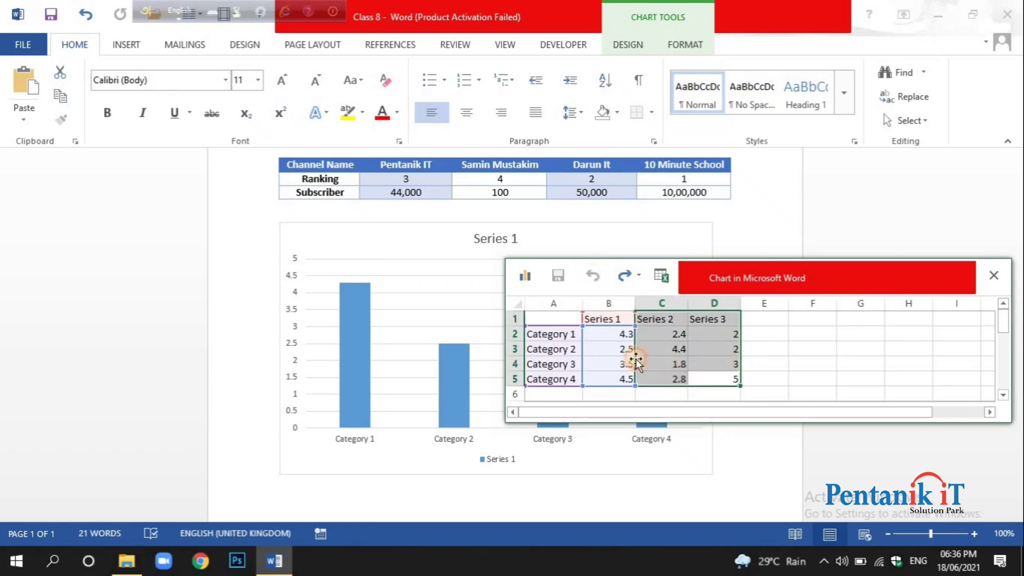
left_click(653, 377)
left_click(556, 335)
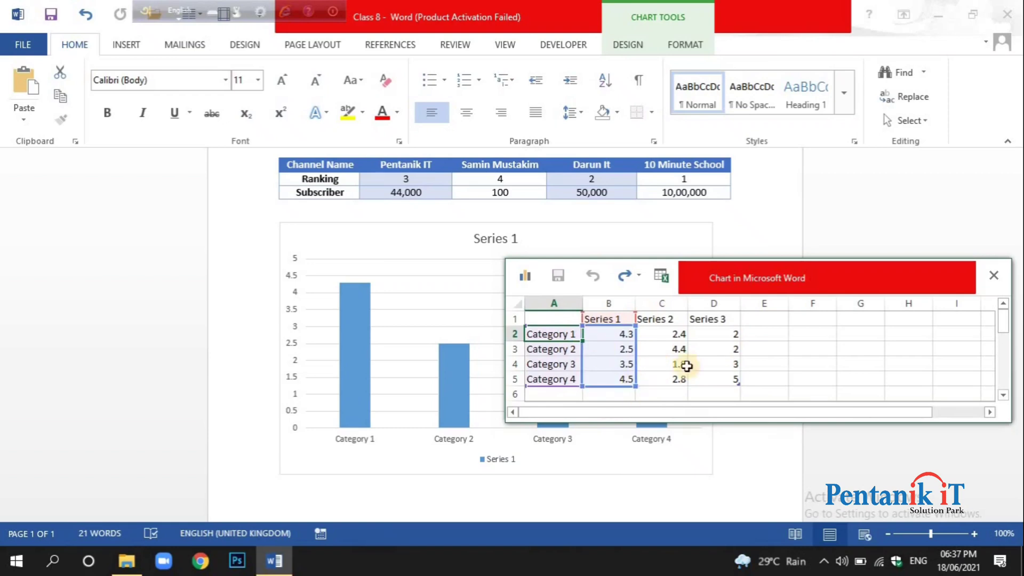
left_click_drag(768, 320, 848, 411)
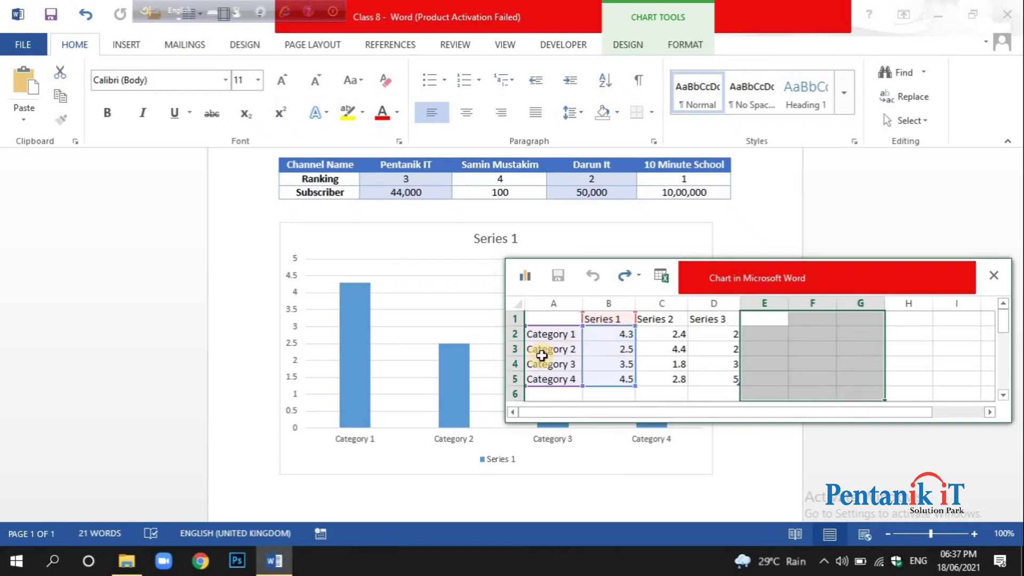
left_click(541, 349)
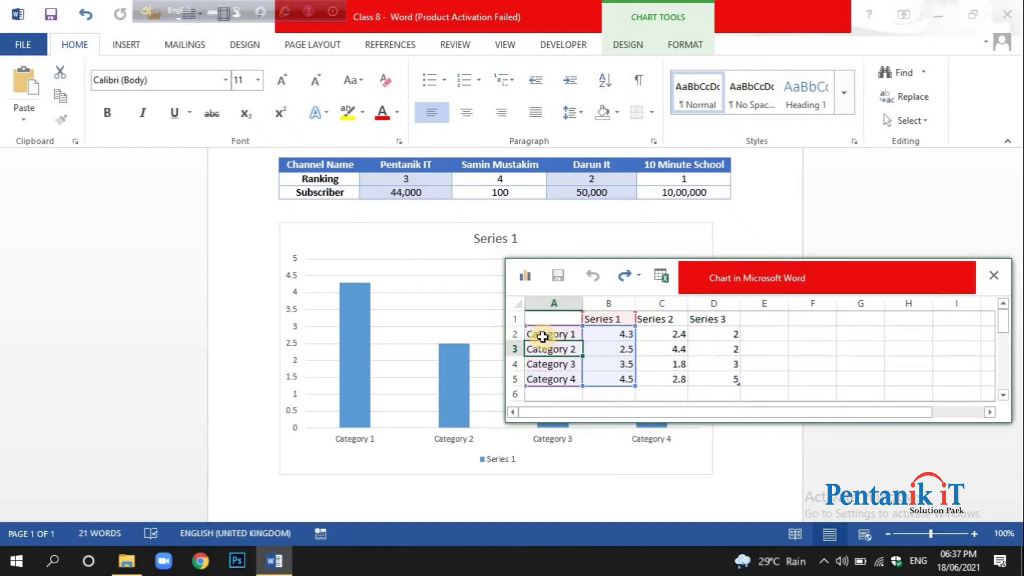
left_click(542, 335)
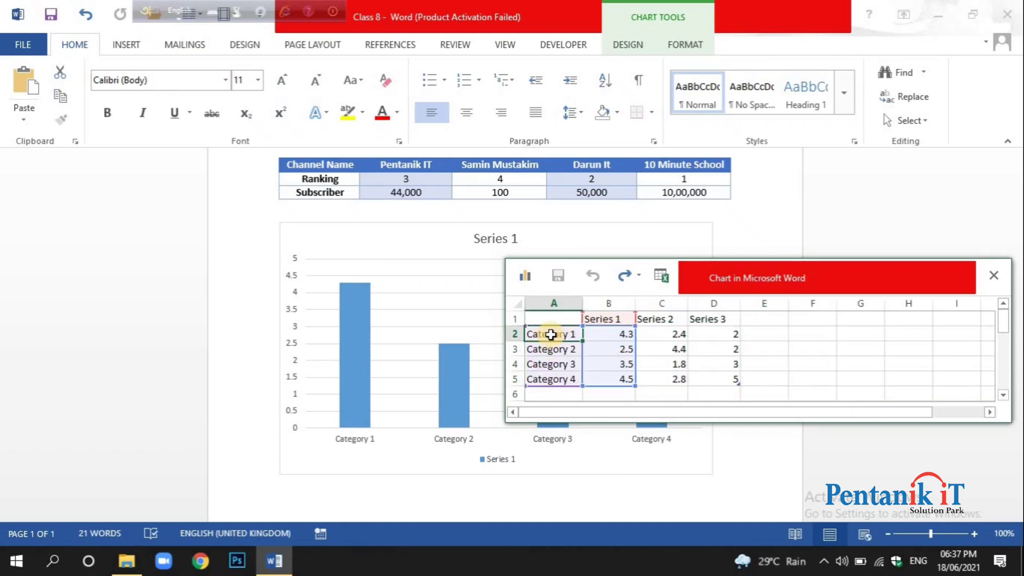
Rename Category 1 as Pentanik It and Category 2 as the table's second channel name in the chart data.
type("Pentanik It")
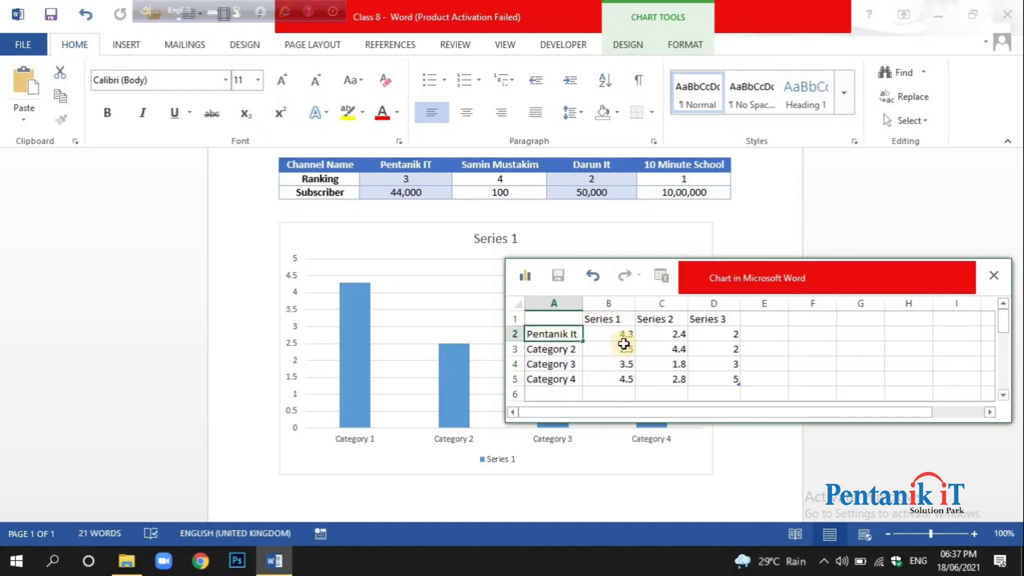
left_click(546, 351)
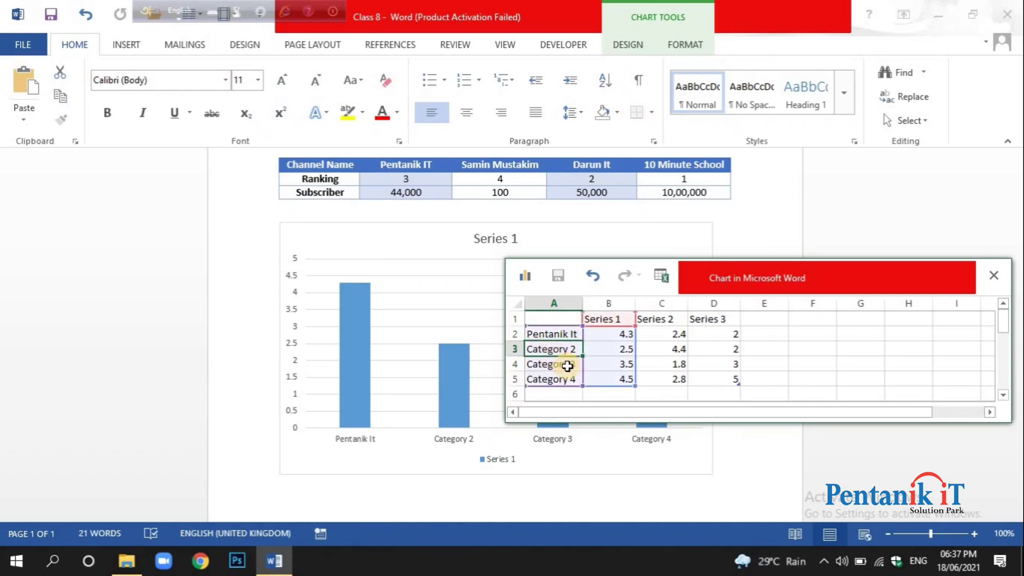
type("Samin Mustakim")
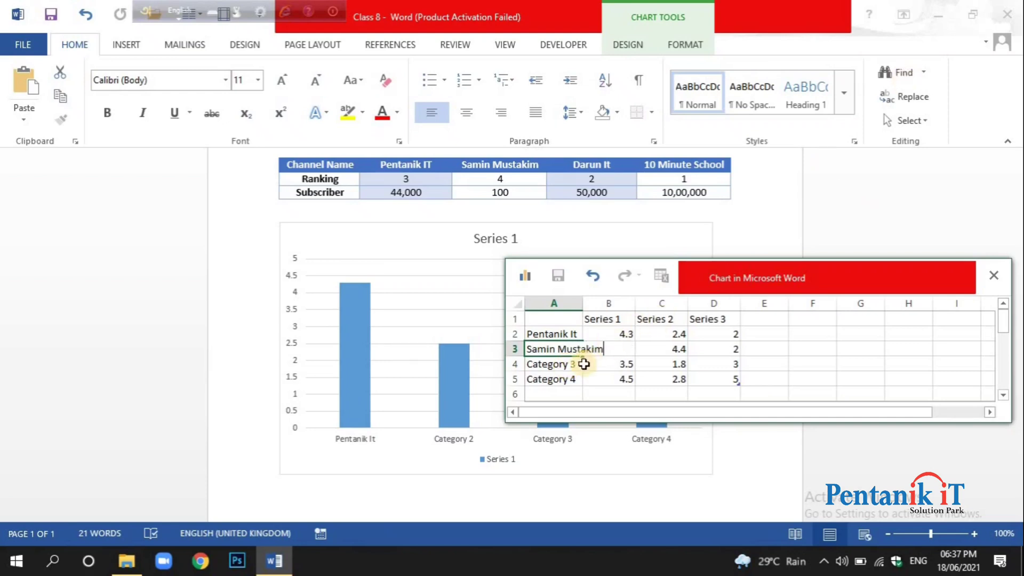
left_click(585, 365)
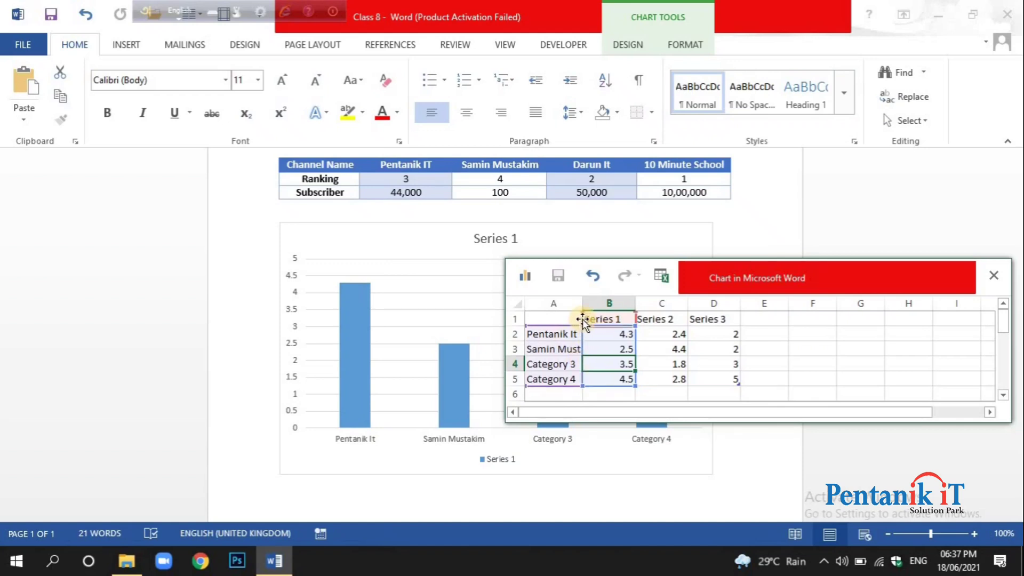
Widen data sheet columns A and B, and rename Category 3 as Darun IT and Category 4 as 10 Minute School.
left_click_drag(583, 303, 1008, 311)
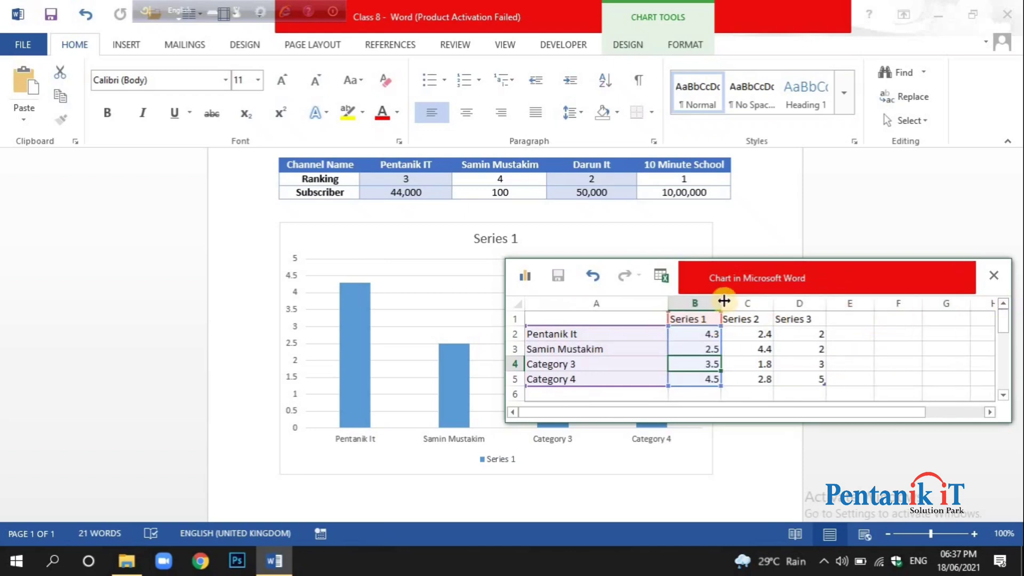
left_click_drag(724, 301, 978, 300)
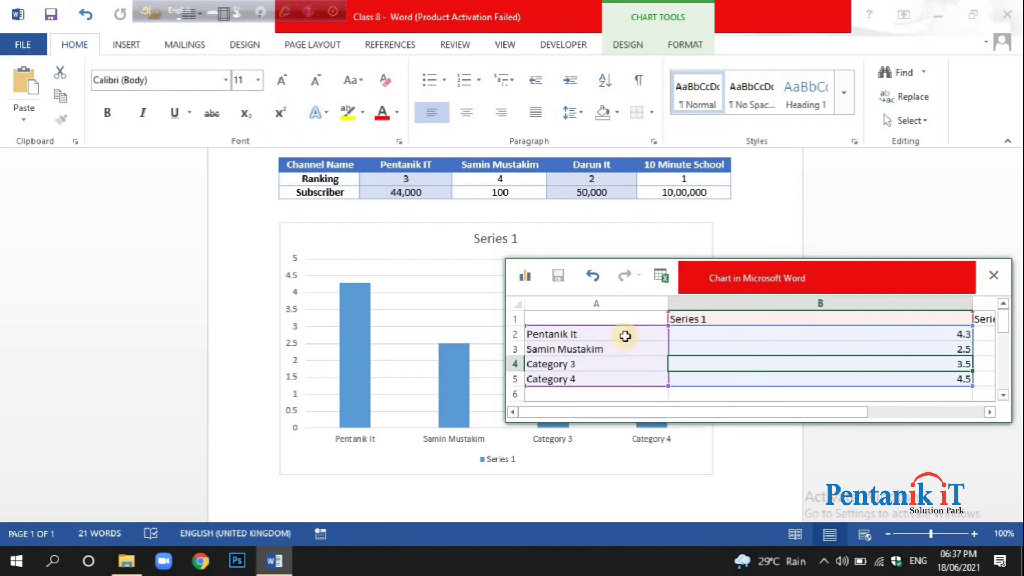
left_click(600, 334)
left_click(605, 362)
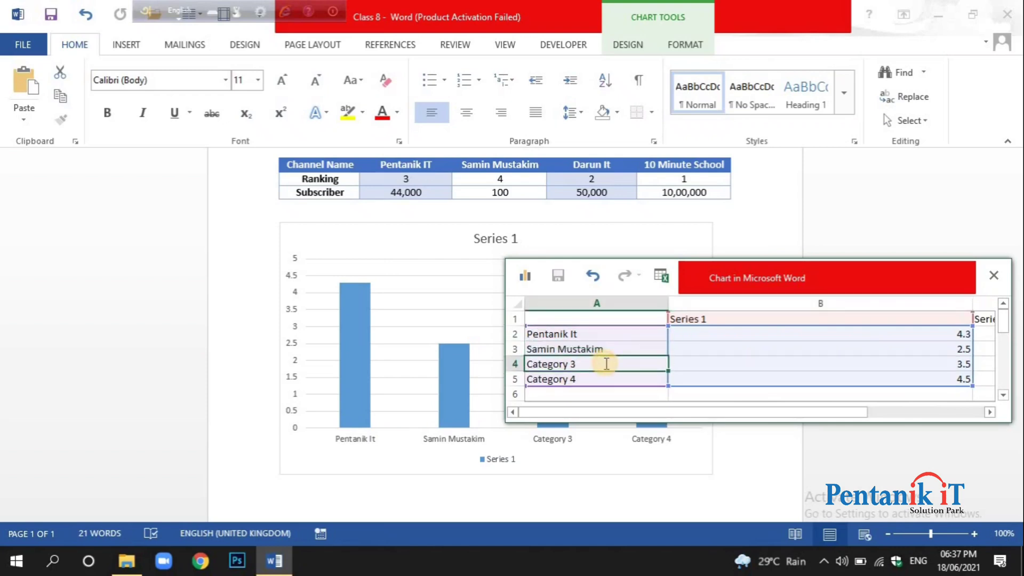
type("Darun IT")
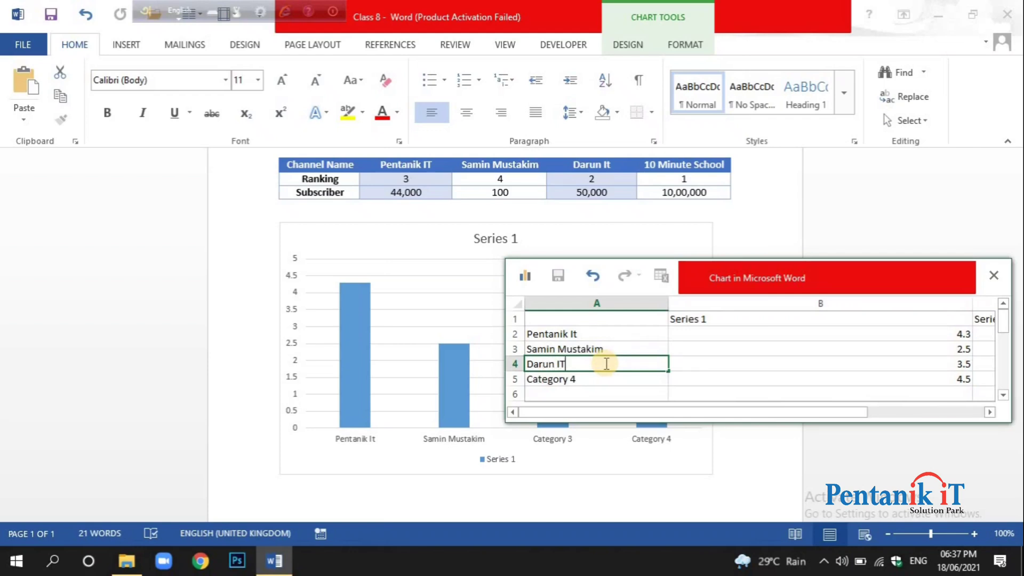
left_click(603, 381)
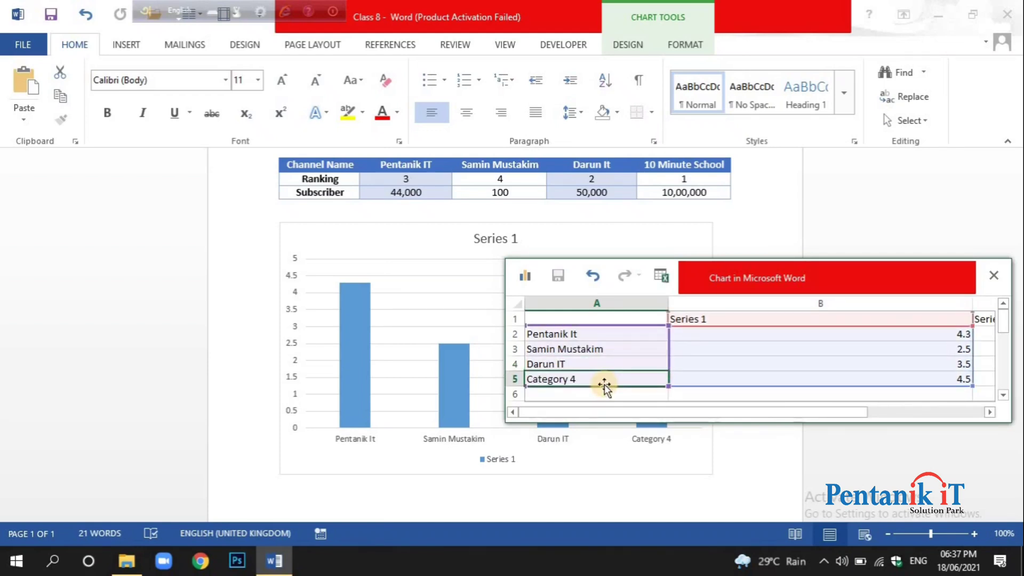
type("!0")
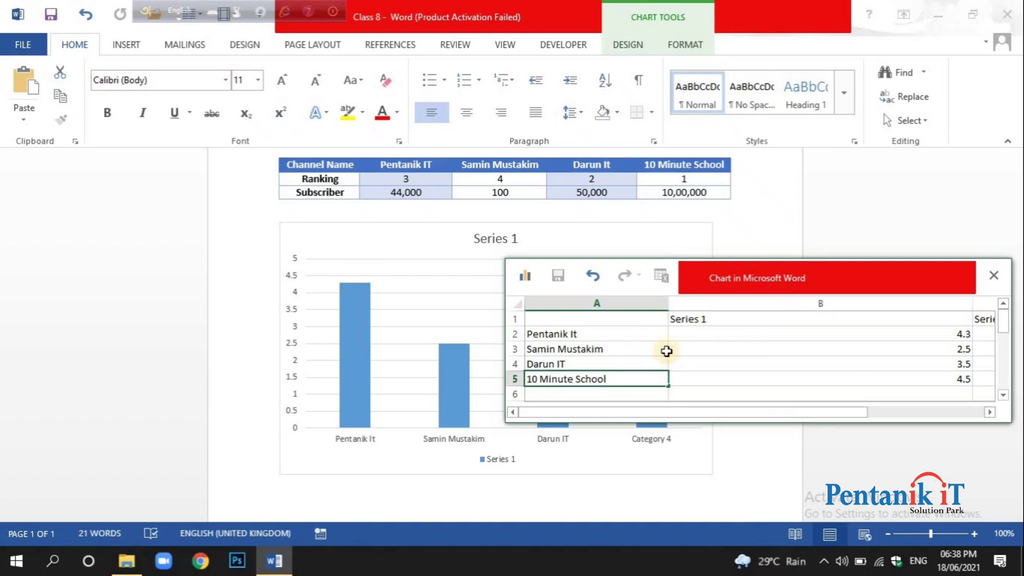
Narrow column B of the data sheet and set Pentanik It's Series 1 value to 44,000.
left_click(712, 333)
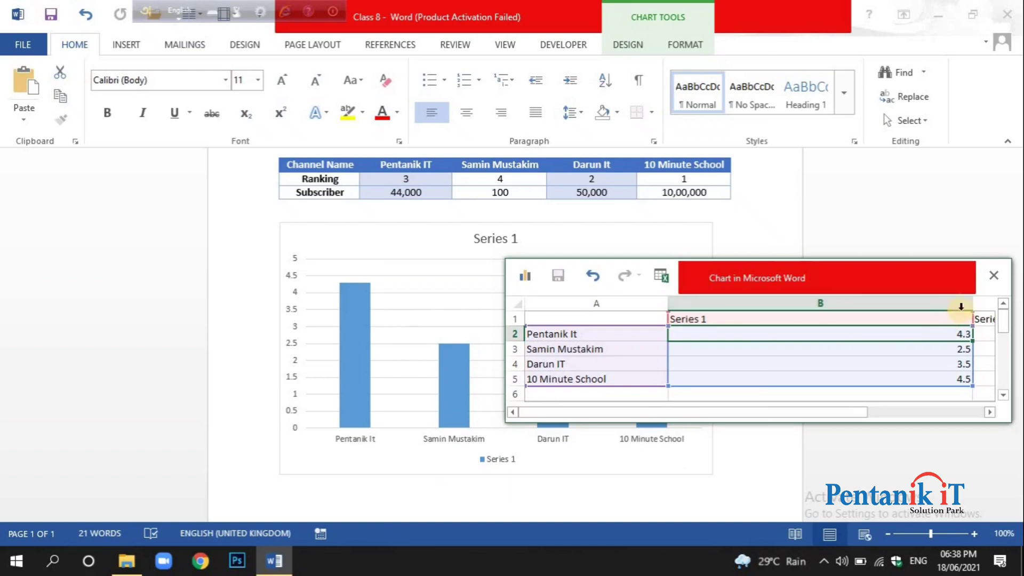
left_click_drag(972, 304, 871, 318)
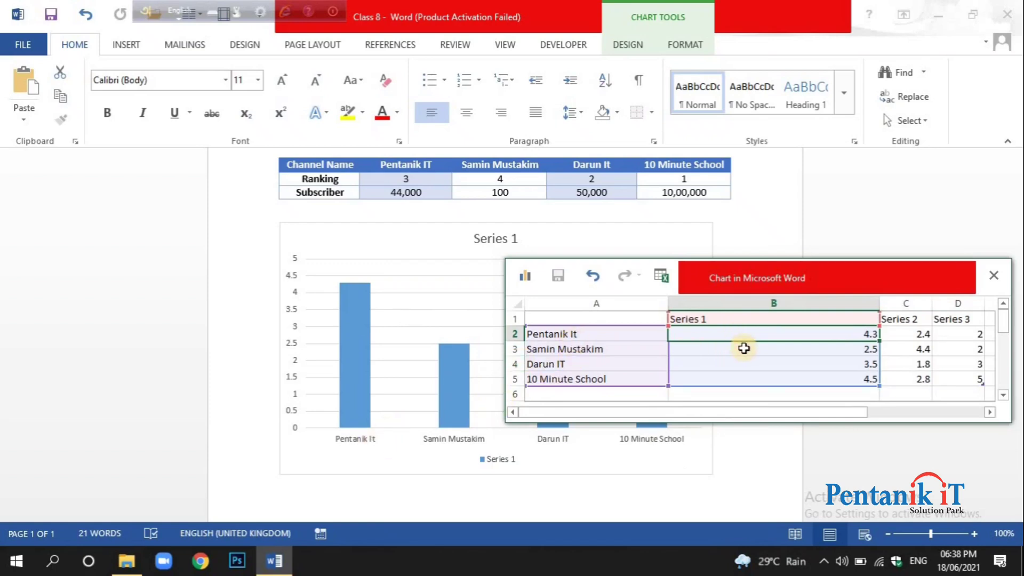
type("44,500")
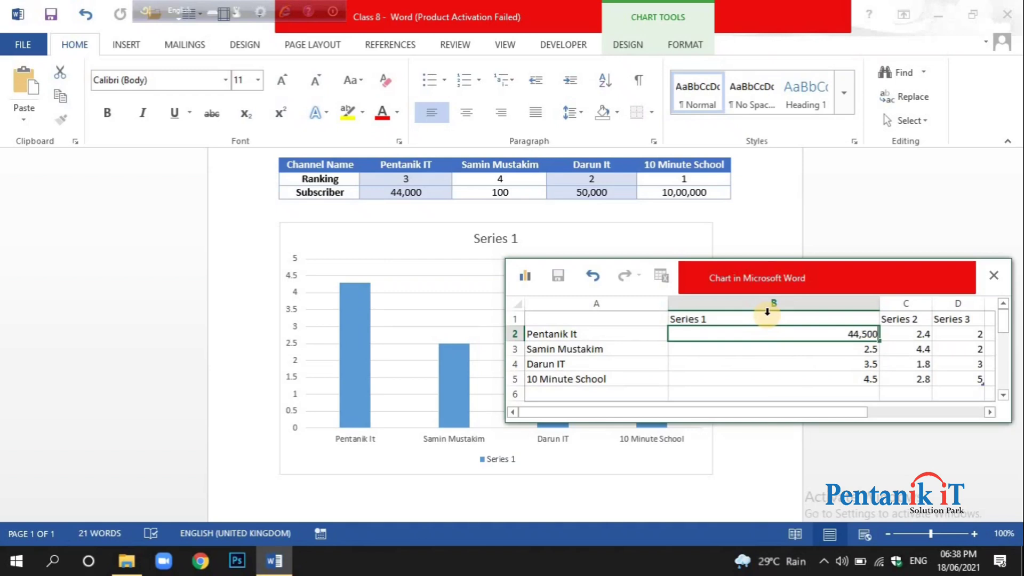
key("BackSpace")
key("BackSpace")
type("0")
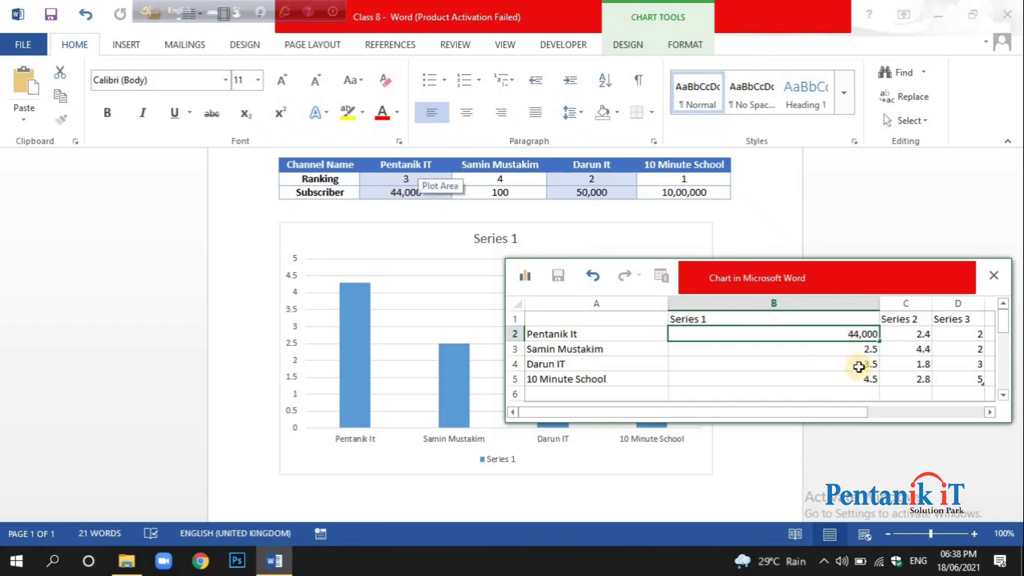
Set the Series 1 values to 100 for the second channel and 50,000 for Darun IT.
left_click(854, 349)
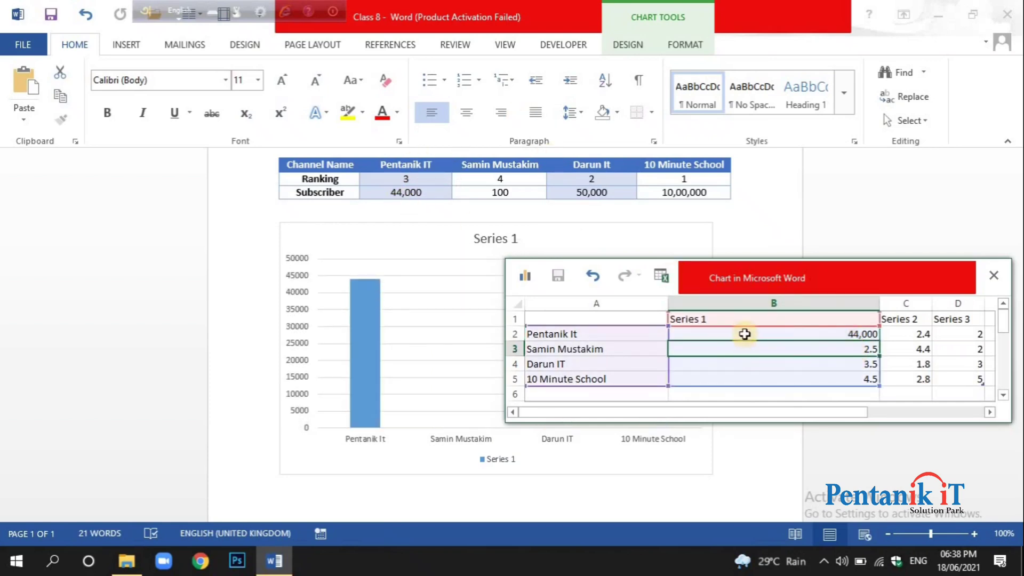
type("1")
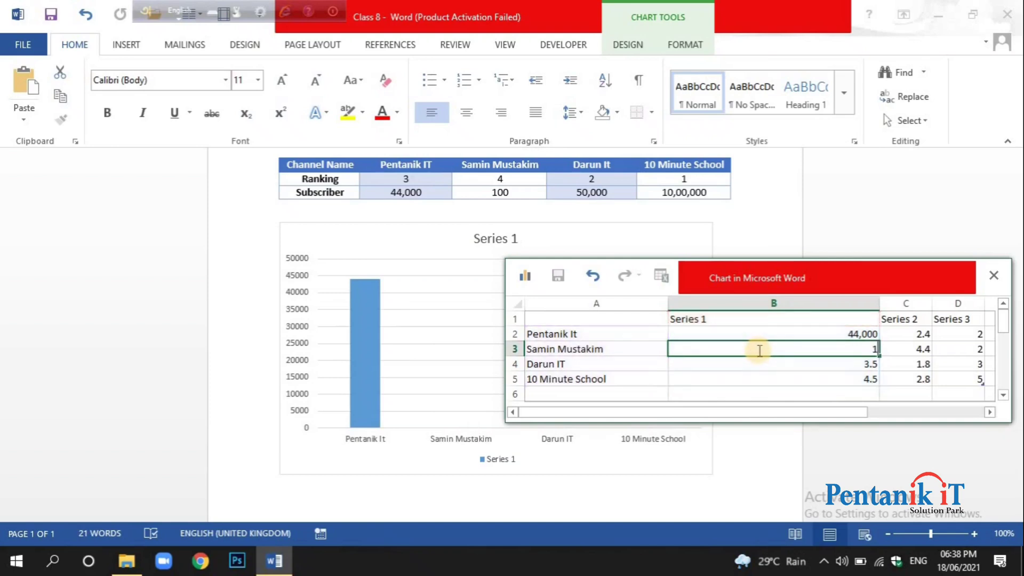
type("00")
left_click(766, 363)
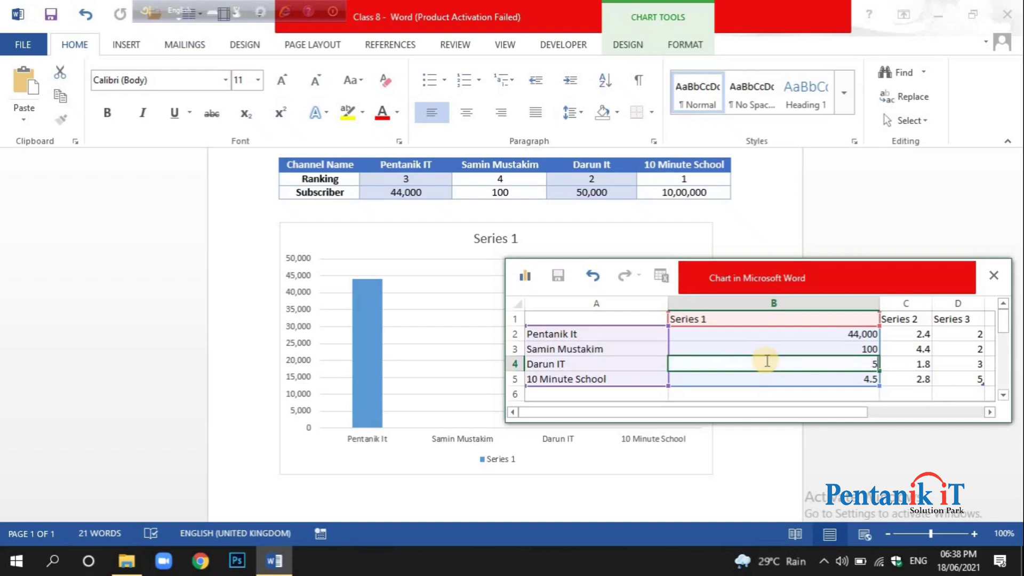
type("500")
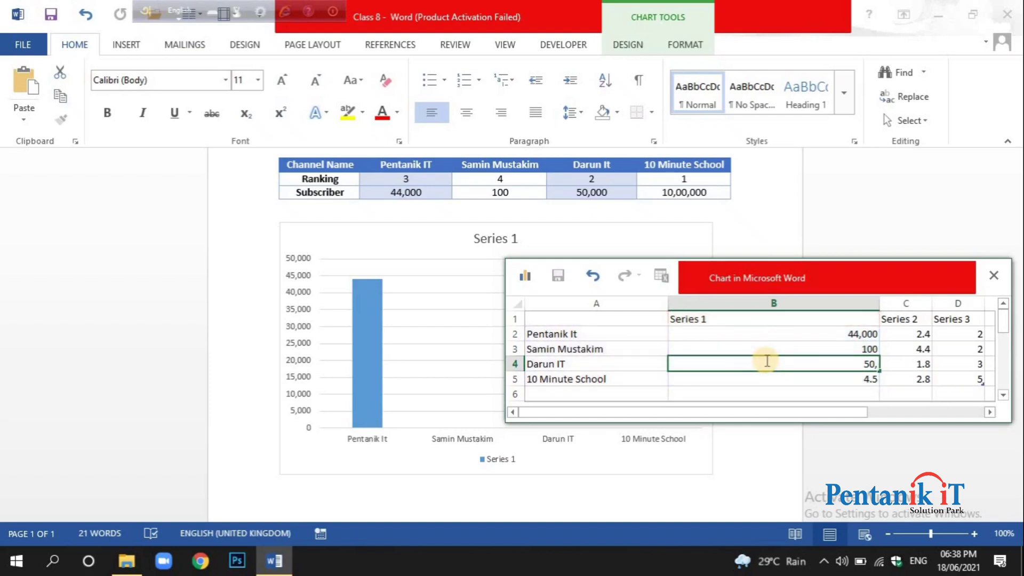
type("000")
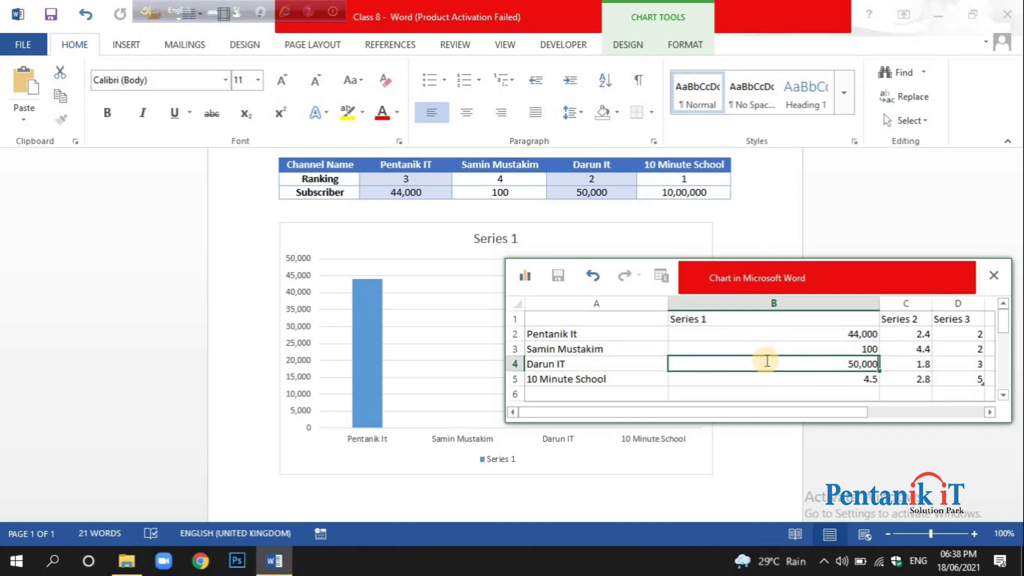
Enter 10,00,000 as the Series 1 value for 10 Minute School.
left_click(856, 381)
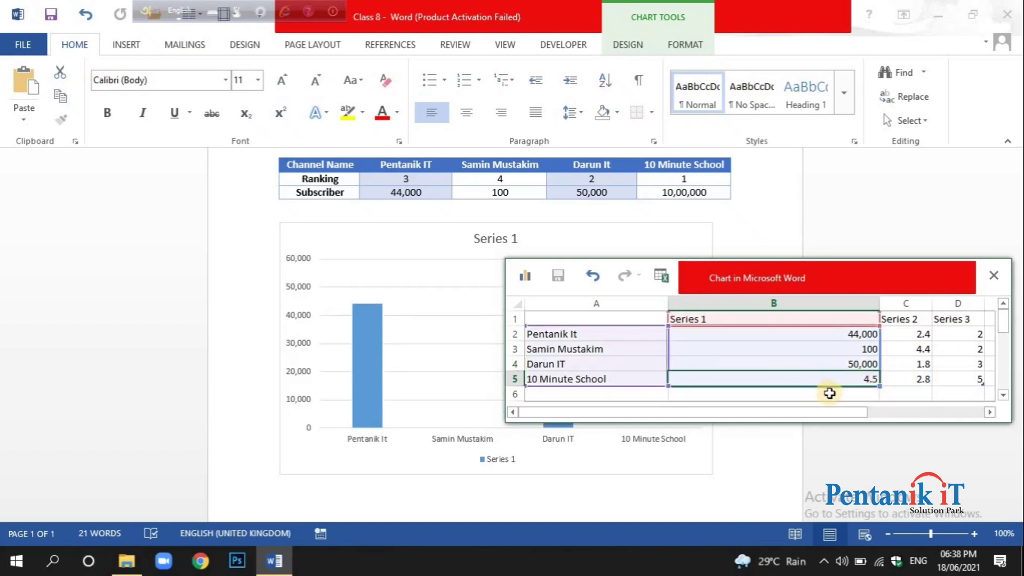
type("10")
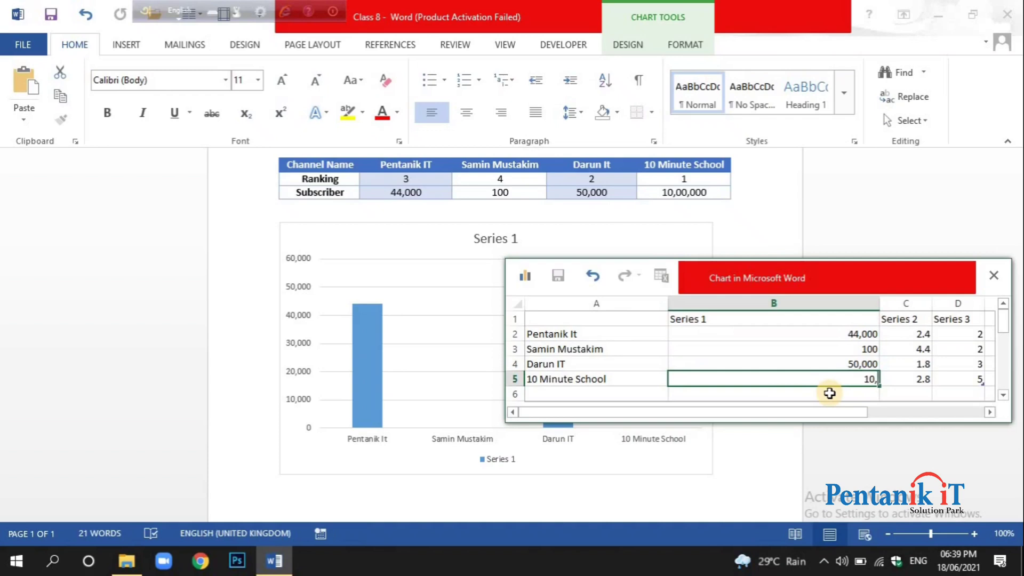
type(",000")
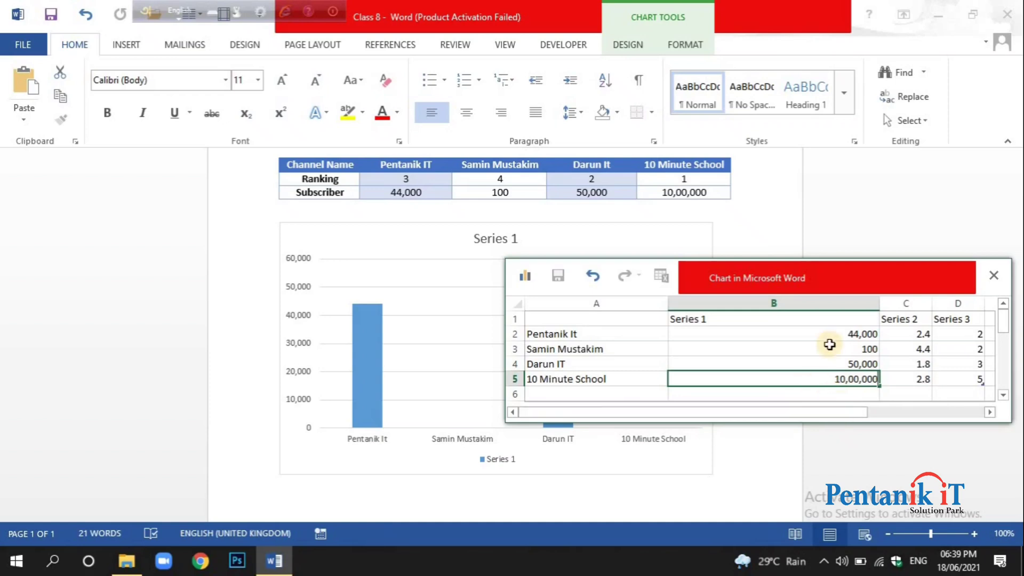
left_click(819, 347)
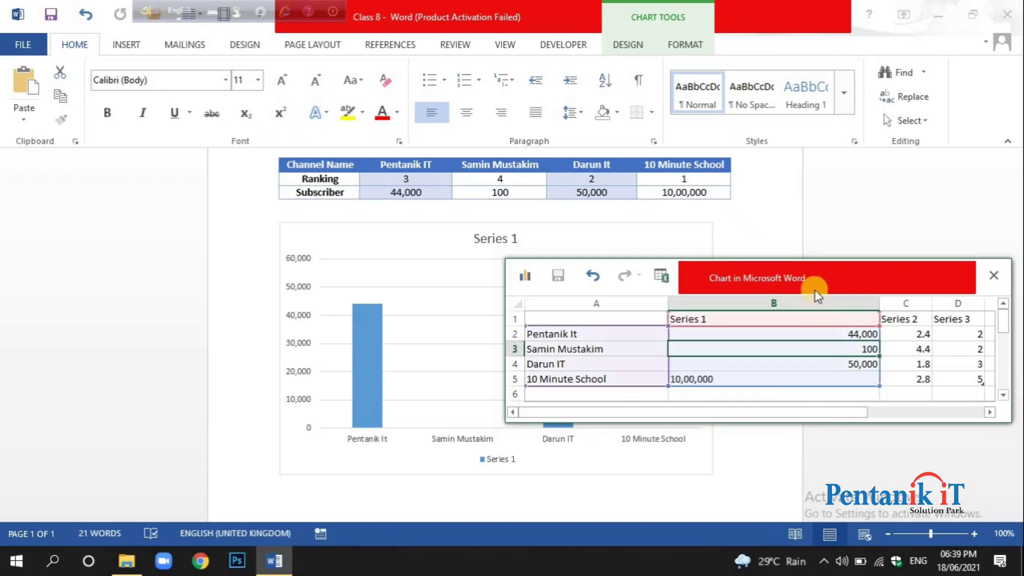
Replace 10 Minute School's Series 1 value with 1000000, repositioning the data sheet over the document.
left_click_drag(819, 295, 837, 193)
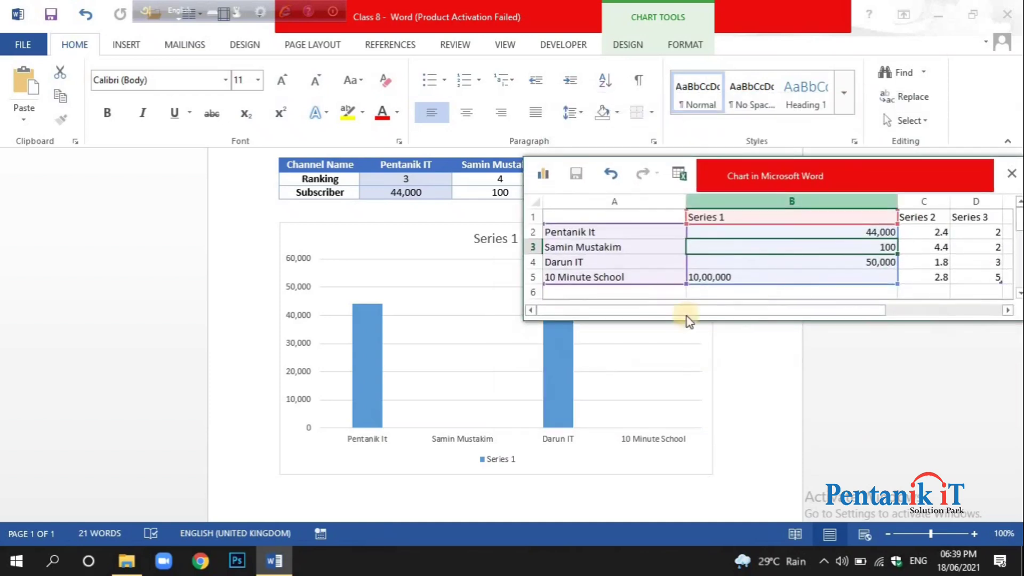
left_click(385, 356)
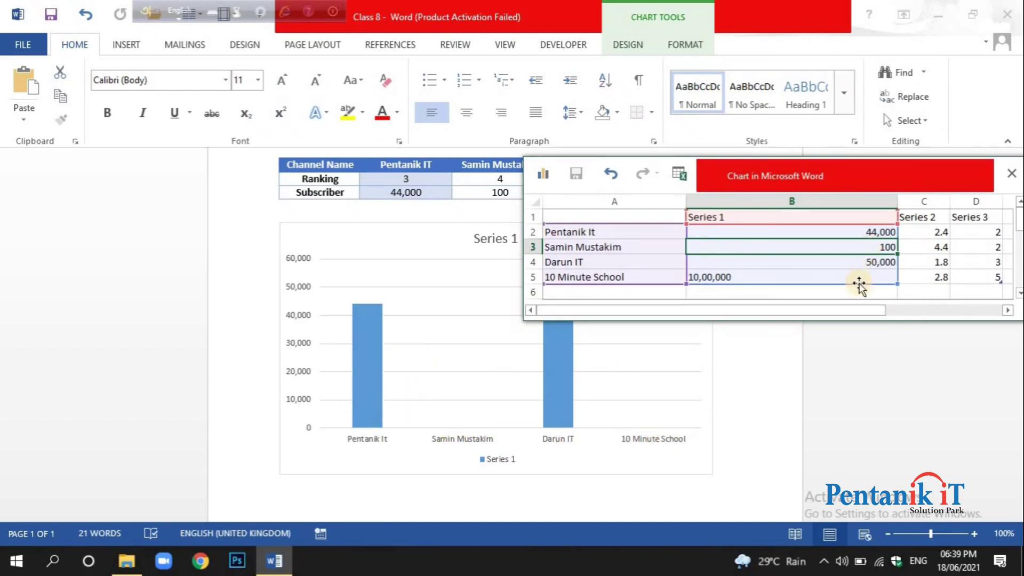
left_click(629, 249)
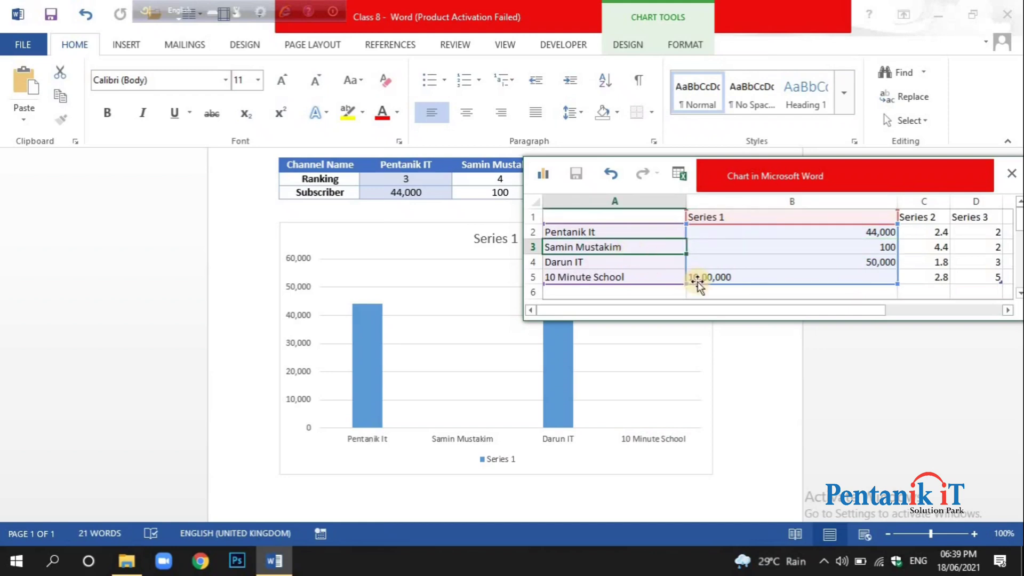
left_click(709, 277)
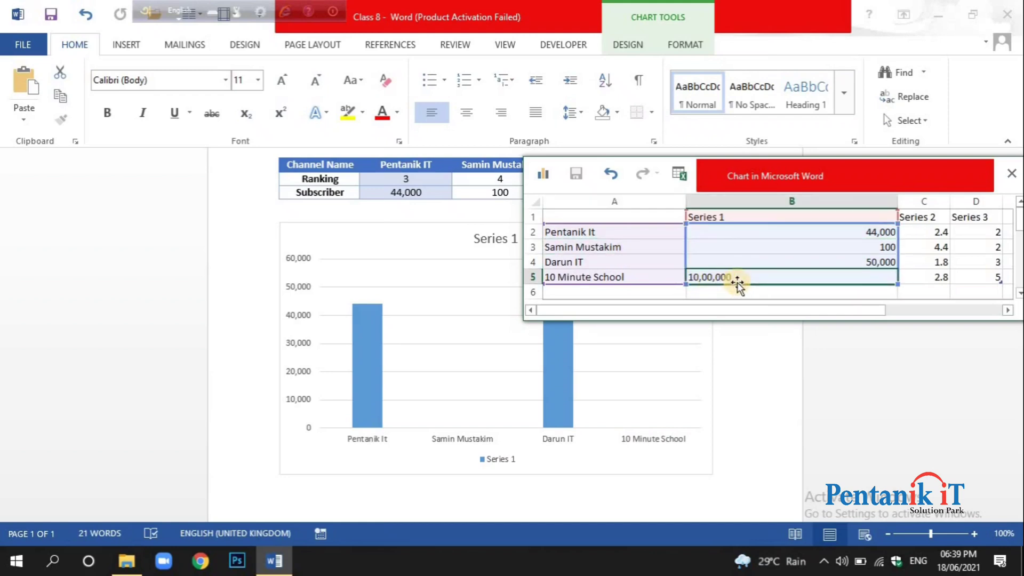
key("BackSpace")
type("1")
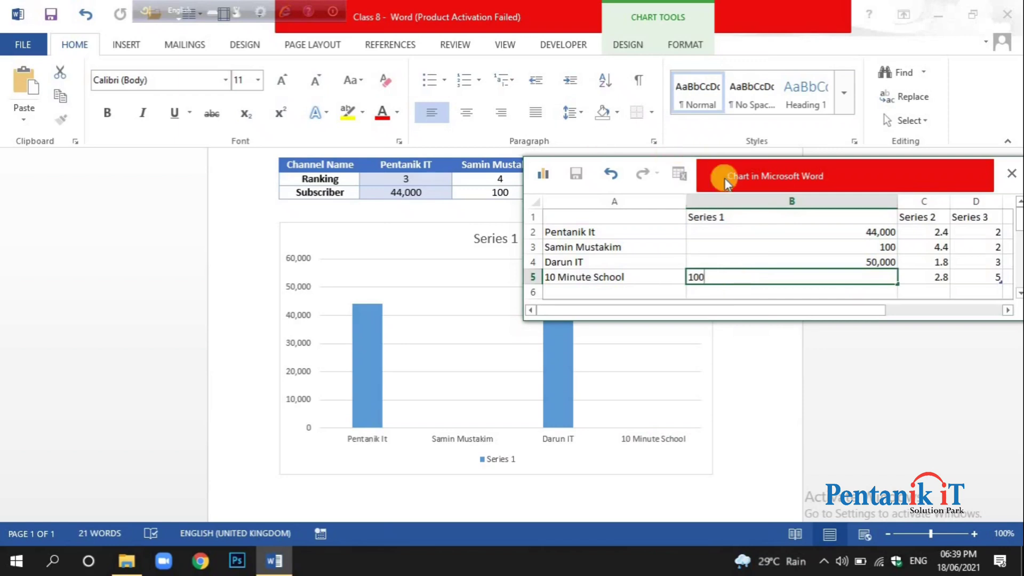
left_click_drag(722, 178, 710, 265)
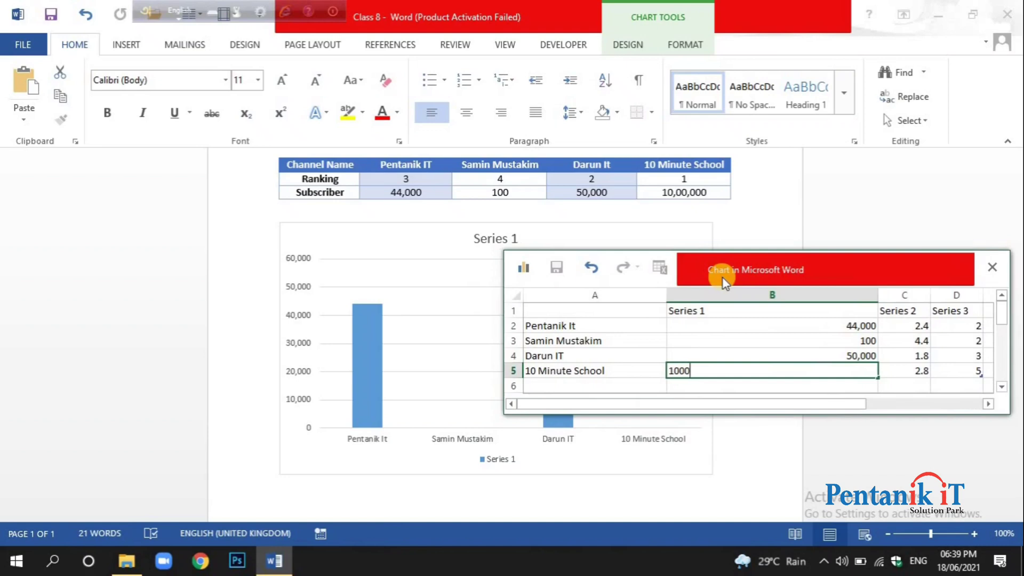
left_click(827, 342)
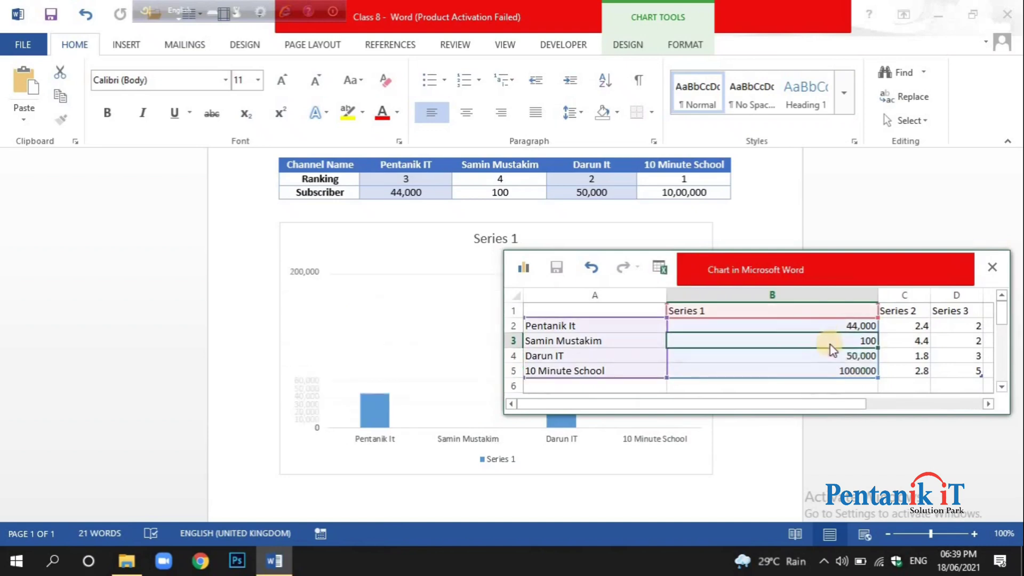
Re-enter the Series 1 values as 50000 for Darun IT and 44000 for Pentanik It.
left_click(857, 356)
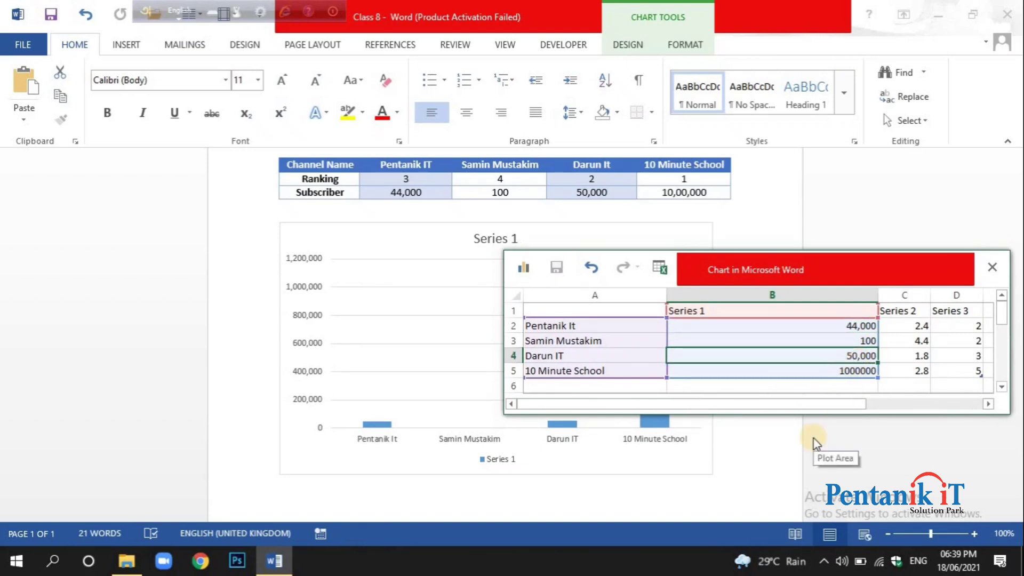
type("50,")
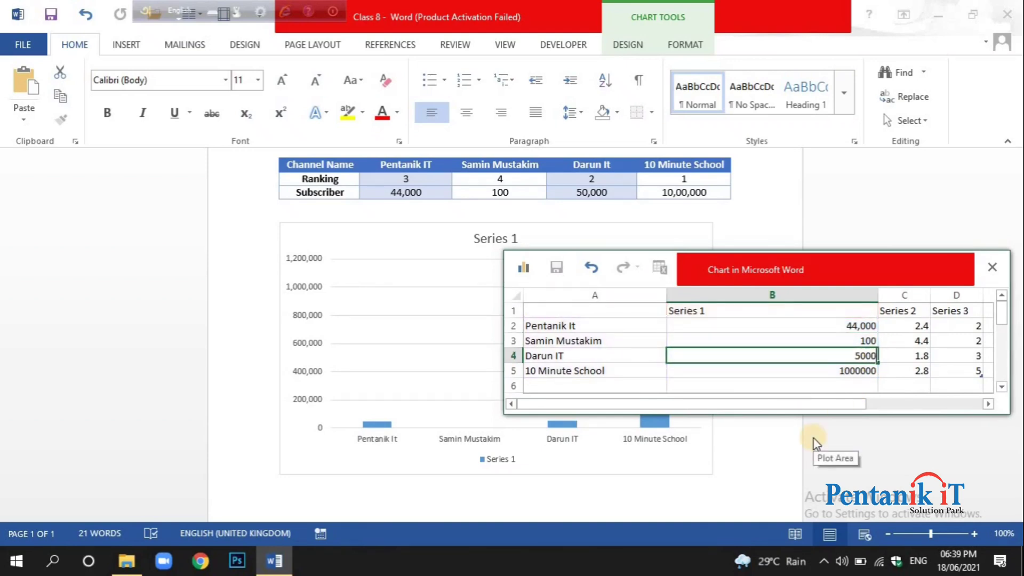
type("000")
left_click(863, 329)
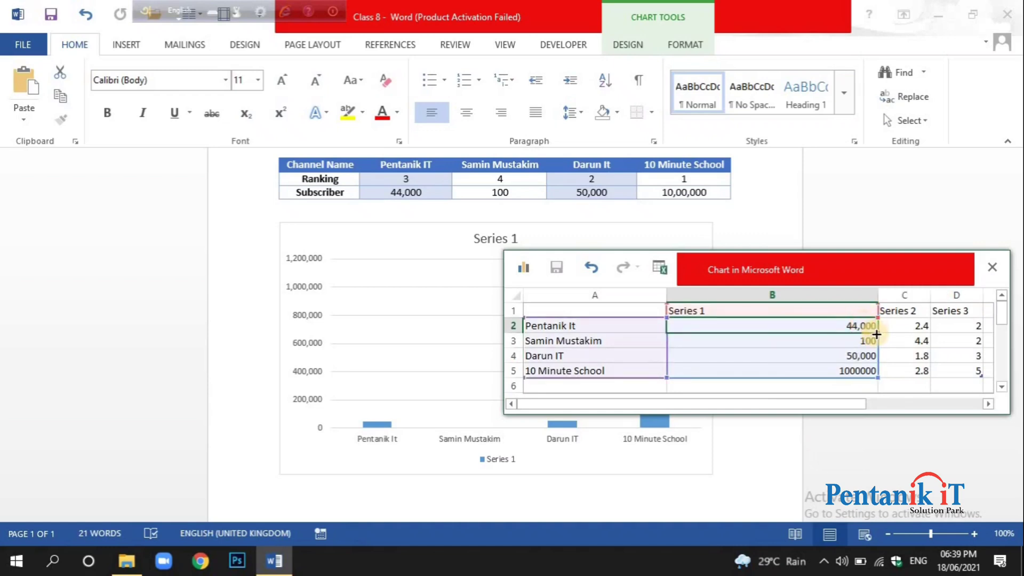
type("4")
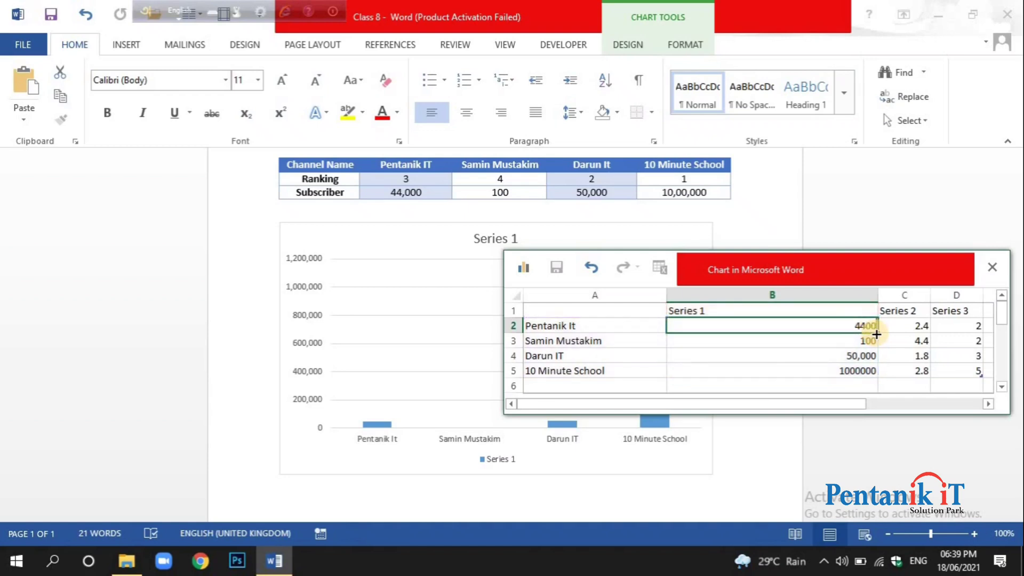
left_click(872, 360)
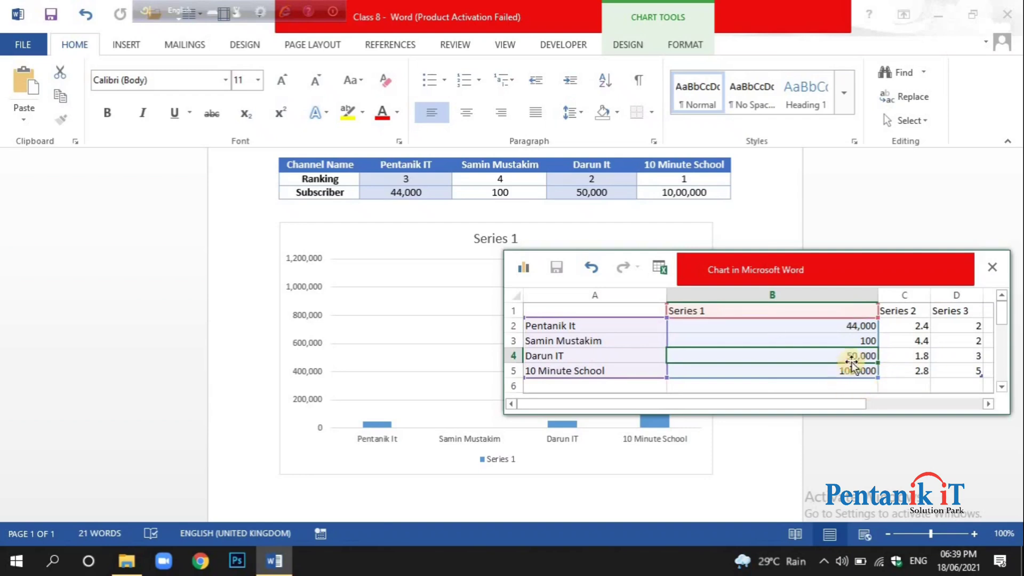
Set the Series 1 values to 440 for Pentanik It and 1 for the second channel.
left_click_drag(827, 263, 859, 127)
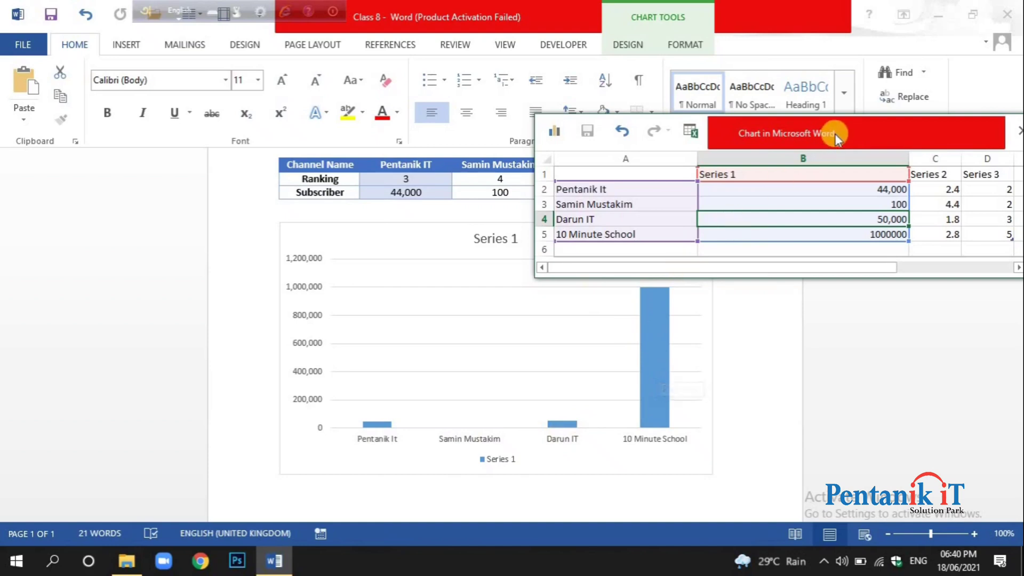
left_click_drag(835, 134, 721, 167)
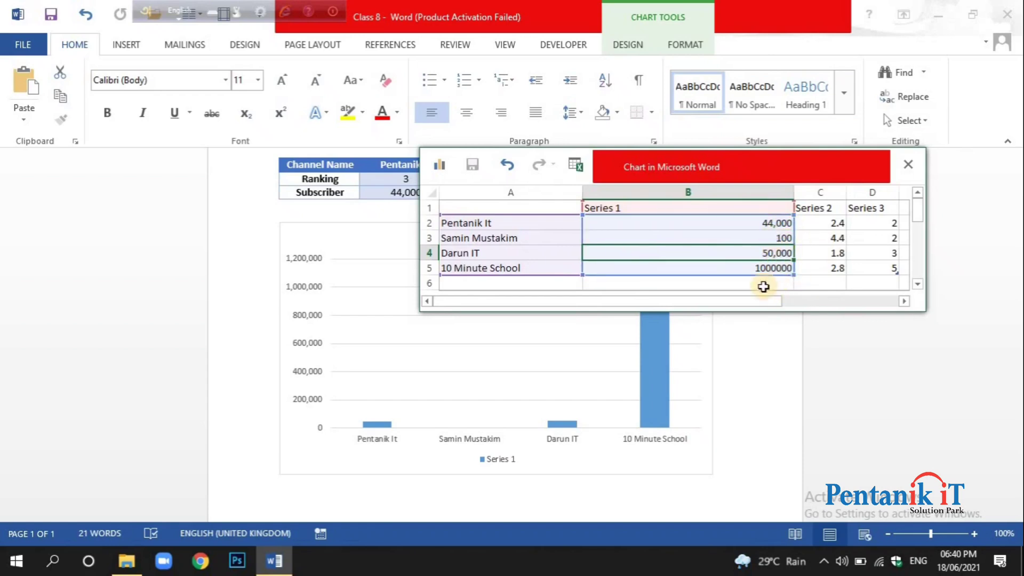
left_click(779, 223)
left_click_drag(783, 167, 784, 212)
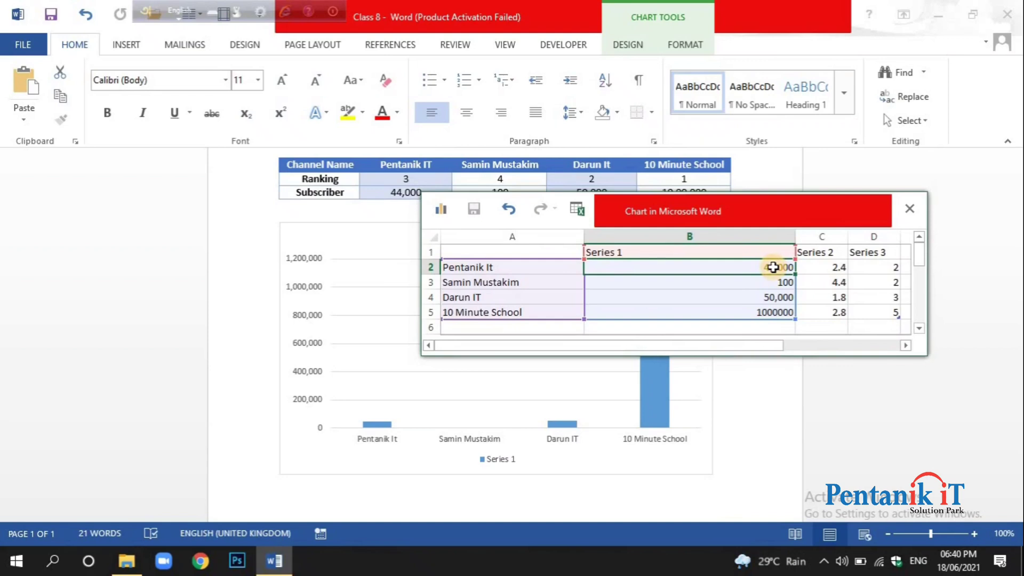
type("44")
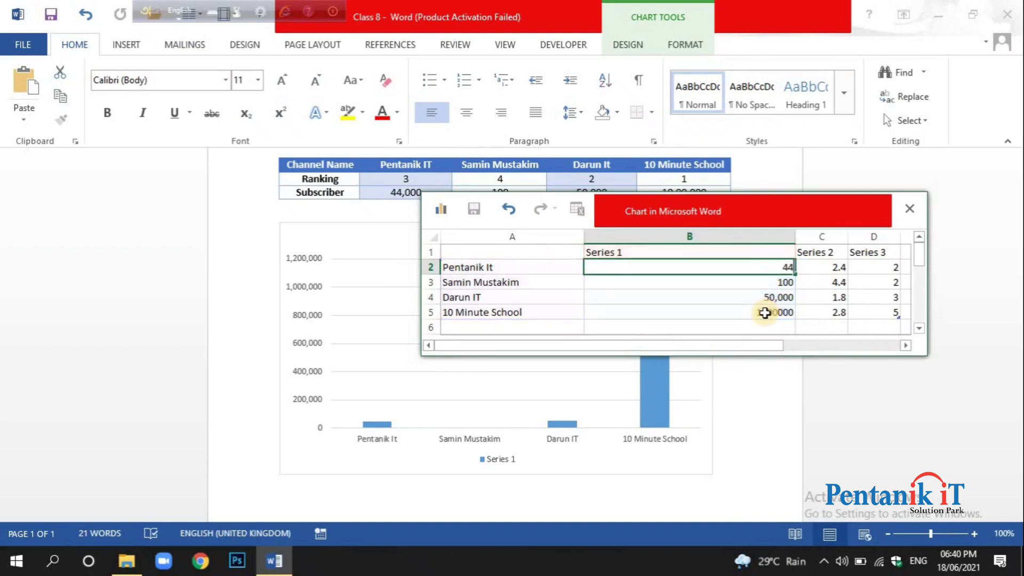
type("0")
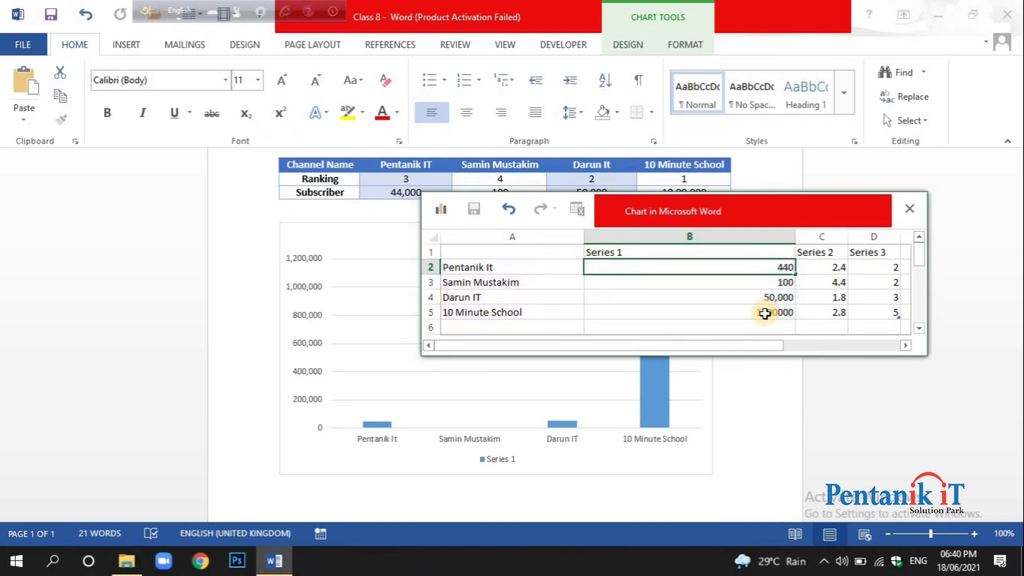
left_click(770, 281)
type("1")
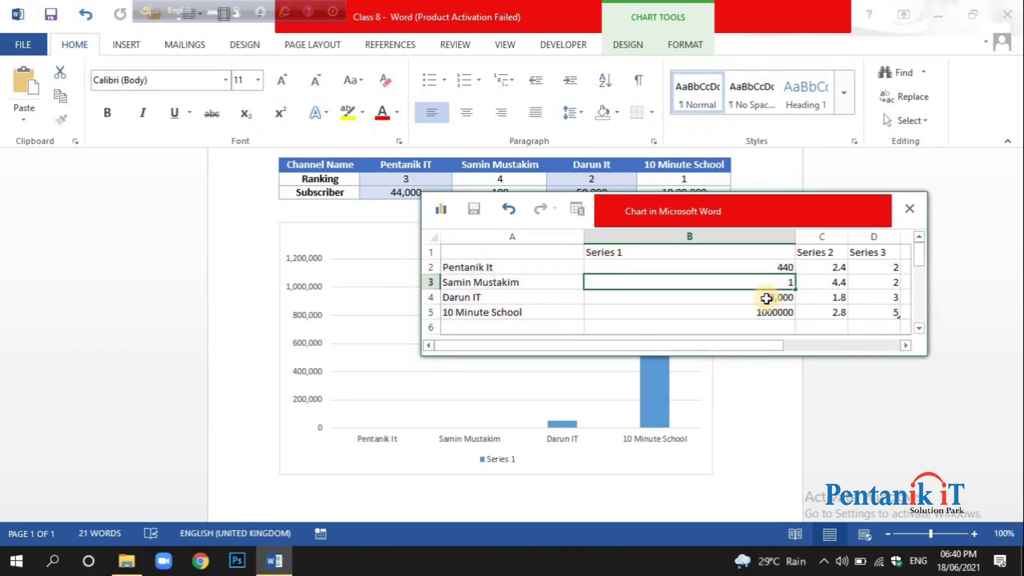
Set the Series 1 values to 500 for Darun IT and 10000 for 10 Minute School, uncovering the chart.
left_click(763, 300)
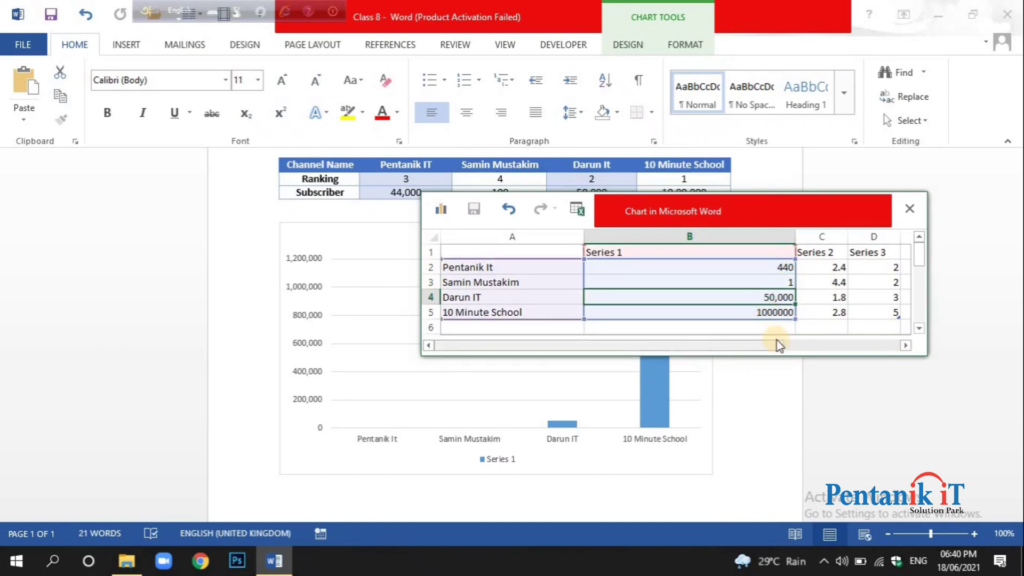
type("5000")
key("BackSpace")
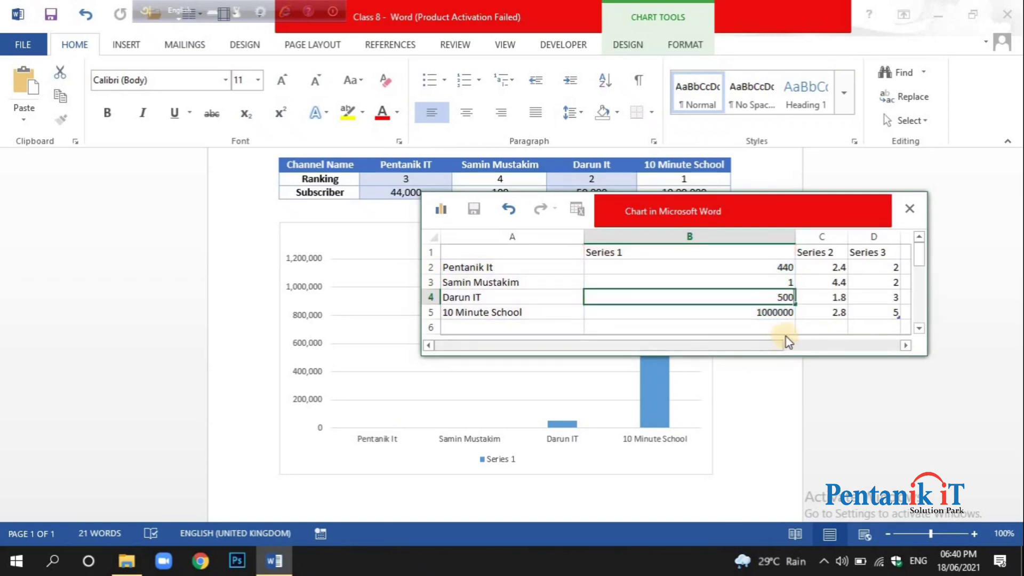
left_click(782, 316)
left_click_drag(761, 219, 747, 262)
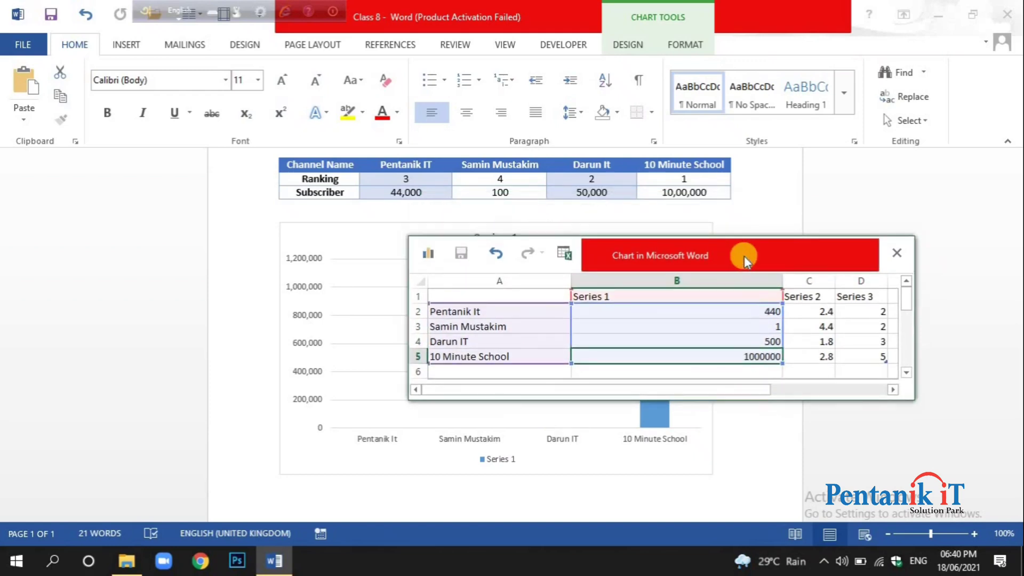
type("10")
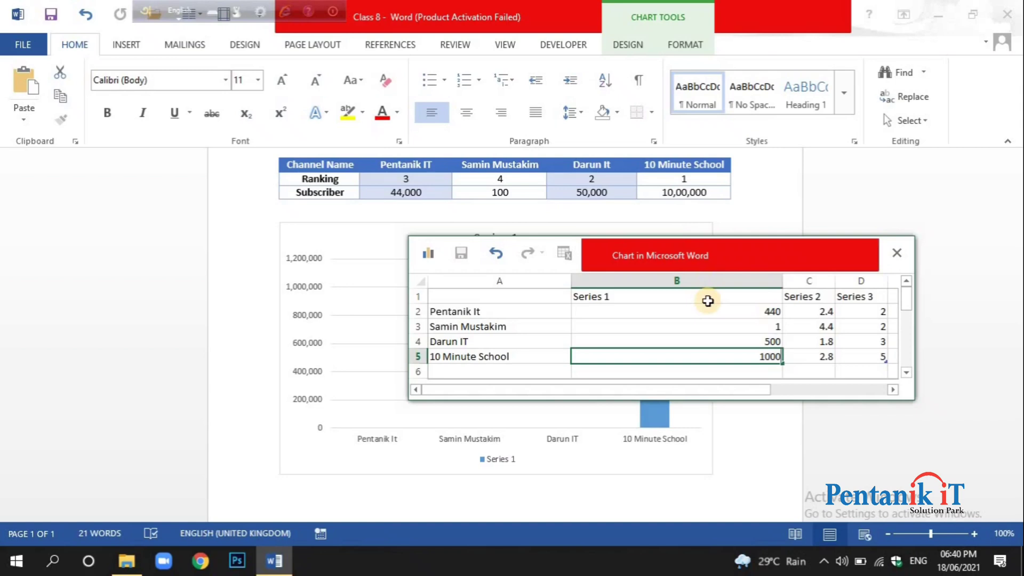
left_click(709, 341)
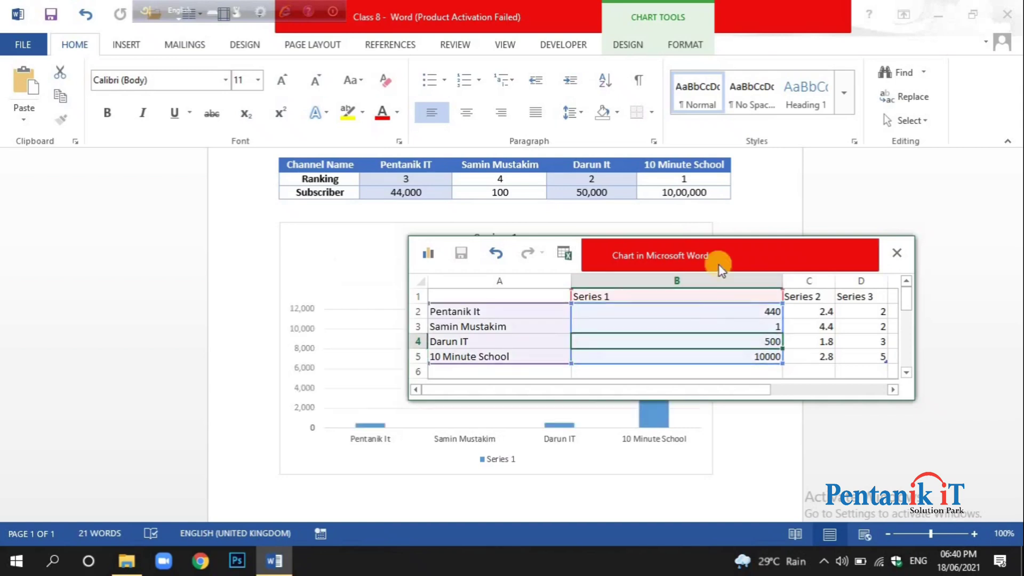
left_click_drag(728, 242, 758, 188)
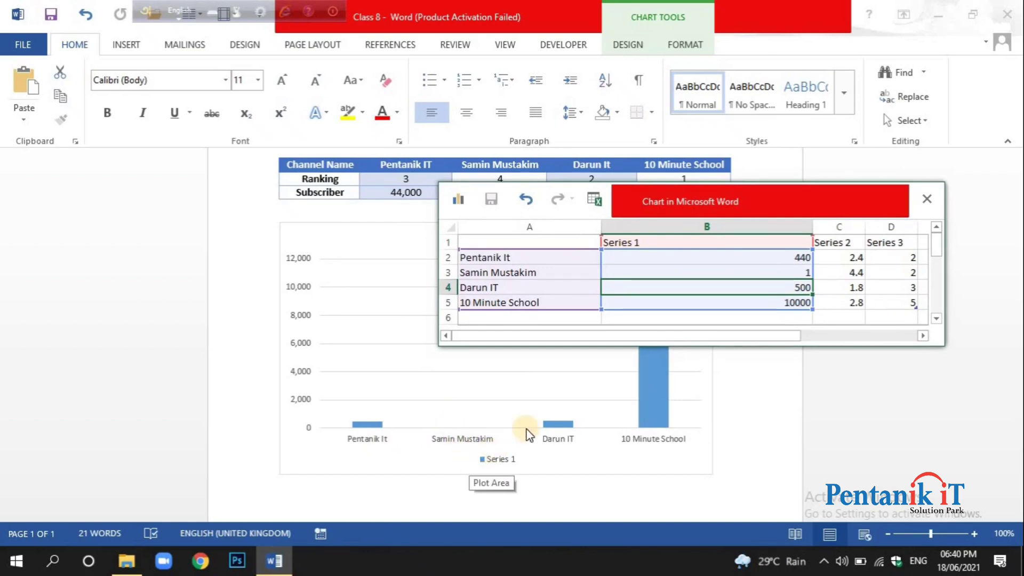
Undo the last four Series 1 value changes in the chart data.
left_click(525, 198)
left_click(526, 199)
left_click(525, 199)
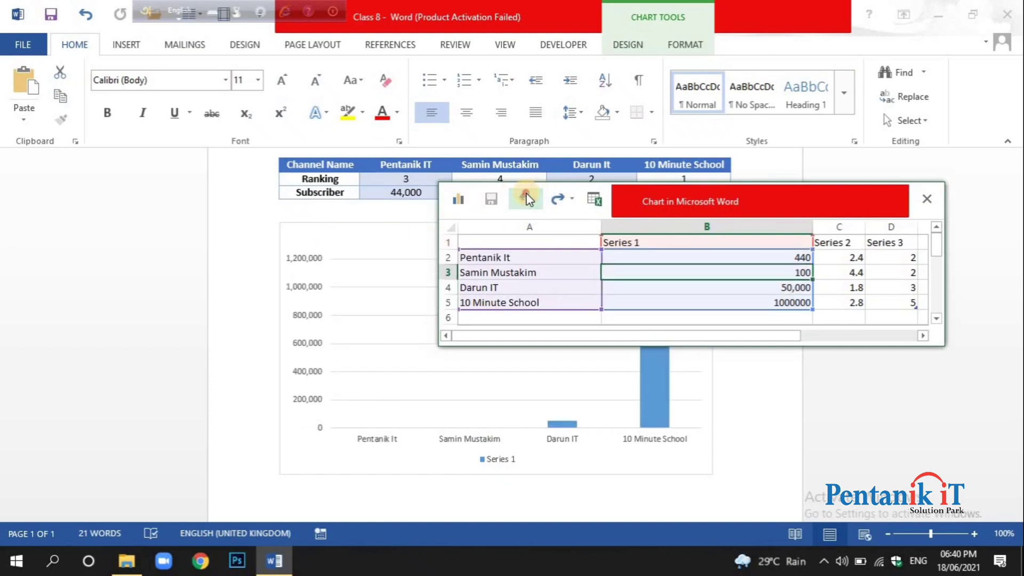
left_click(525, 199)
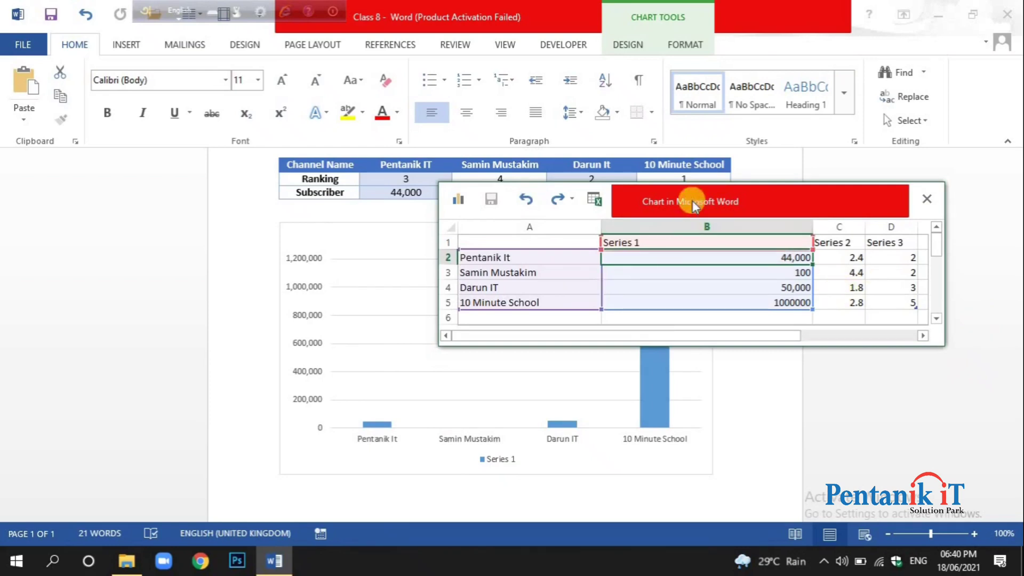
Rename the Series 1 header in the chart data as "Subscriber of IT Youtube Channel".
left_click_drag(682, 197, 692, 276)
left_click_drag(677, 255, 677, 253)
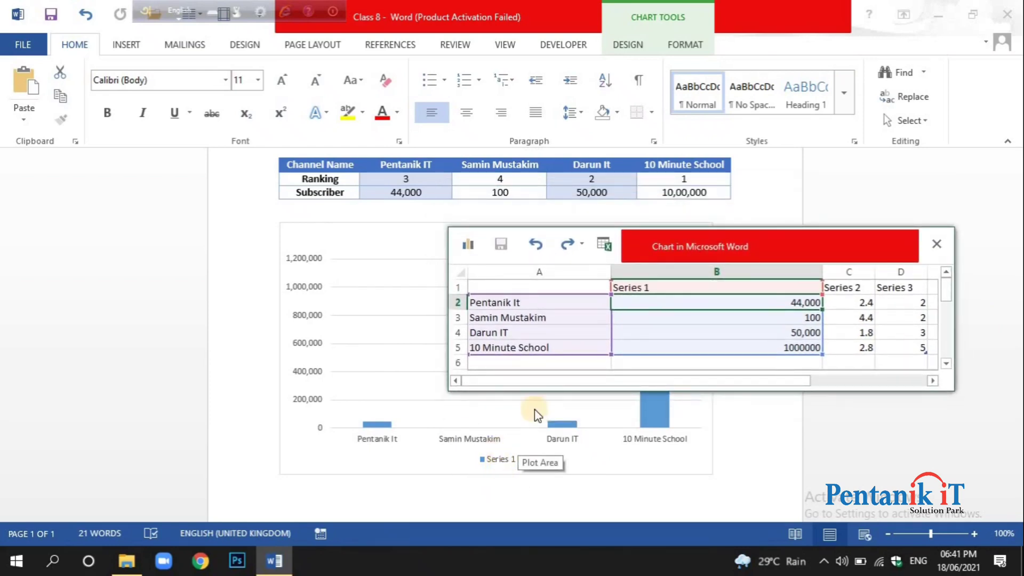
left_click(656, 289)
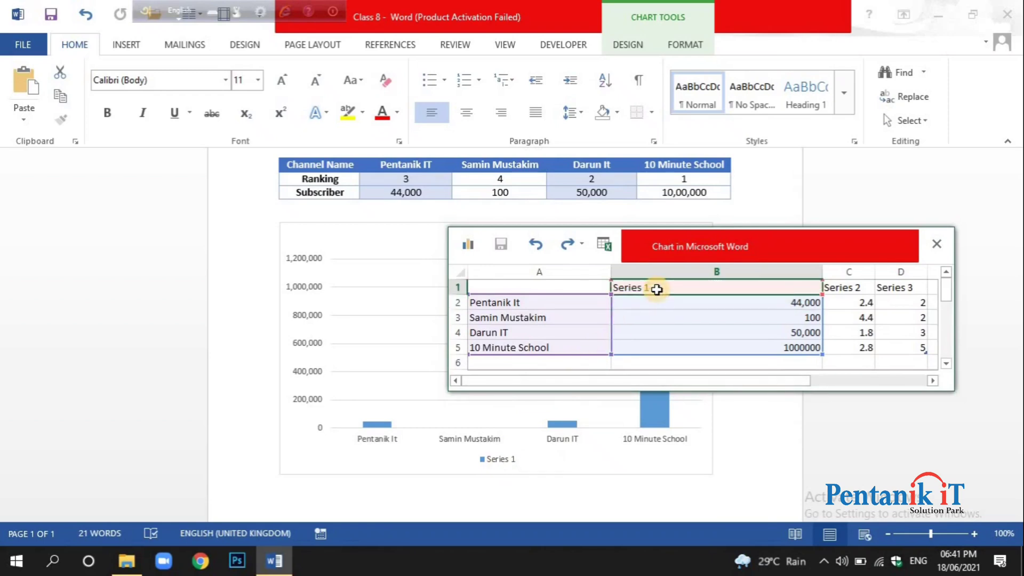
type("S")
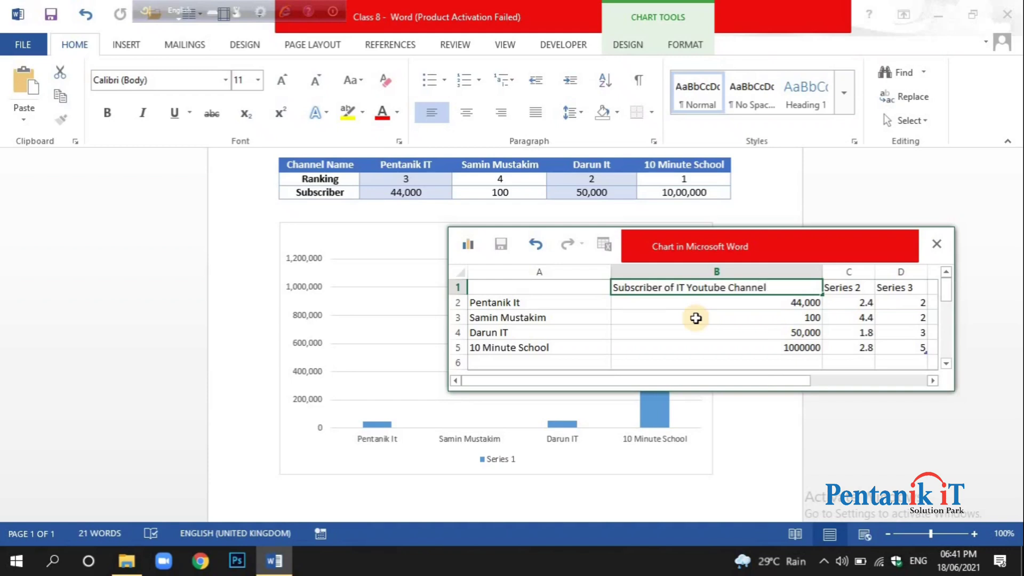
left_click(700, 318)
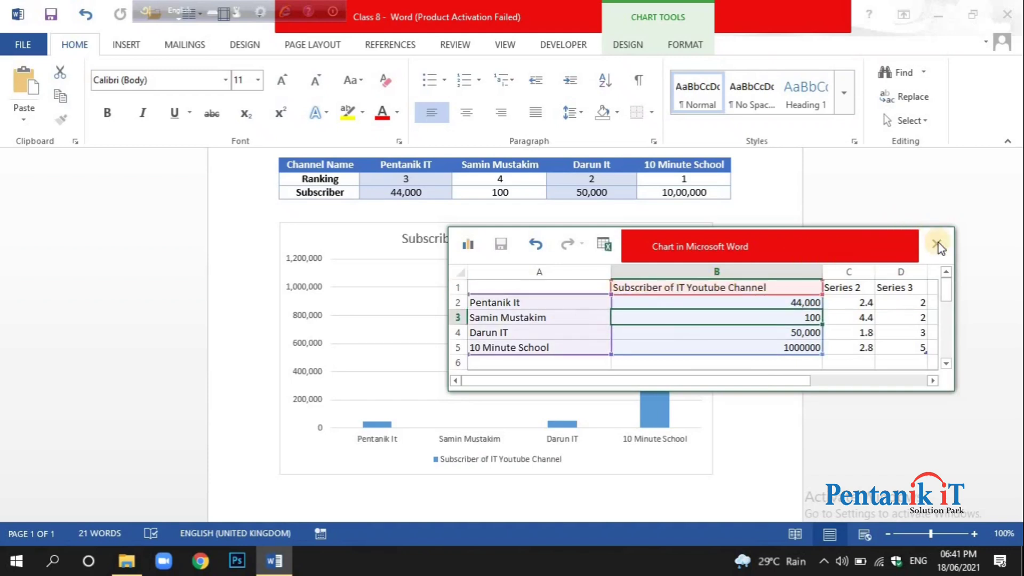
Close the chart's data sheet and return to the Class 8 document in Word.
left_click_drag(702, 381, 430, 393)
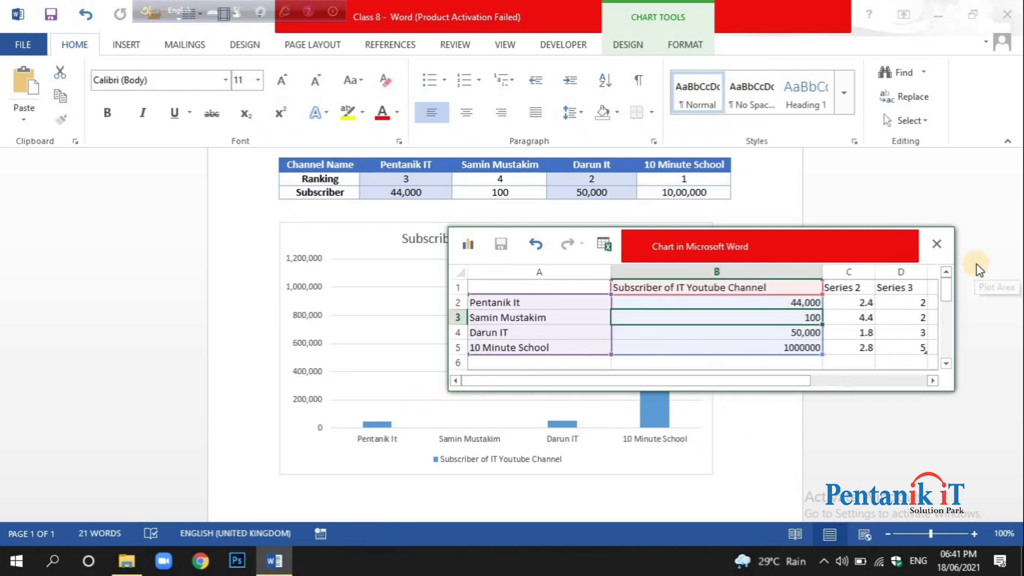
left_click(937, 244)
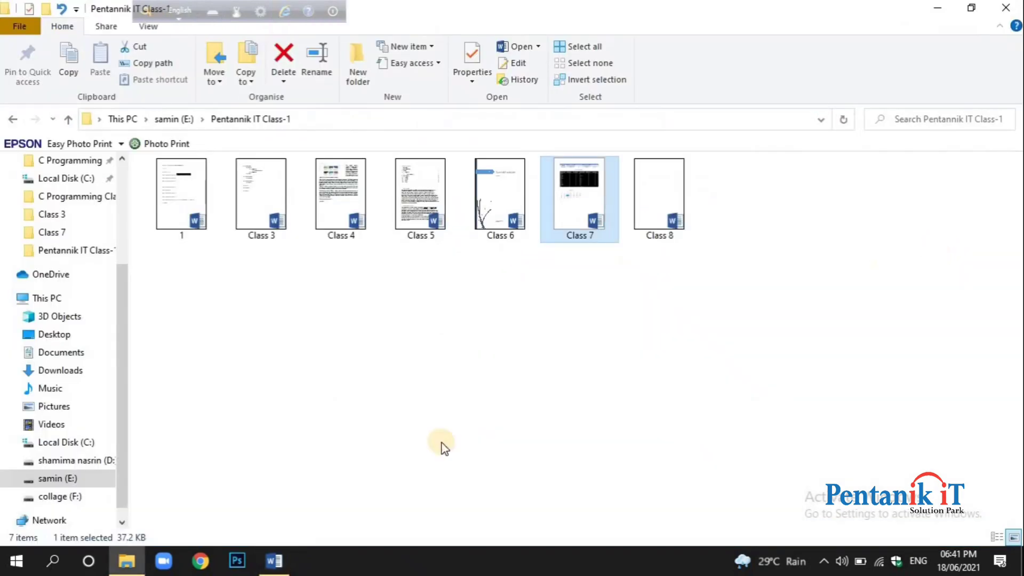
left_click(275, 558)
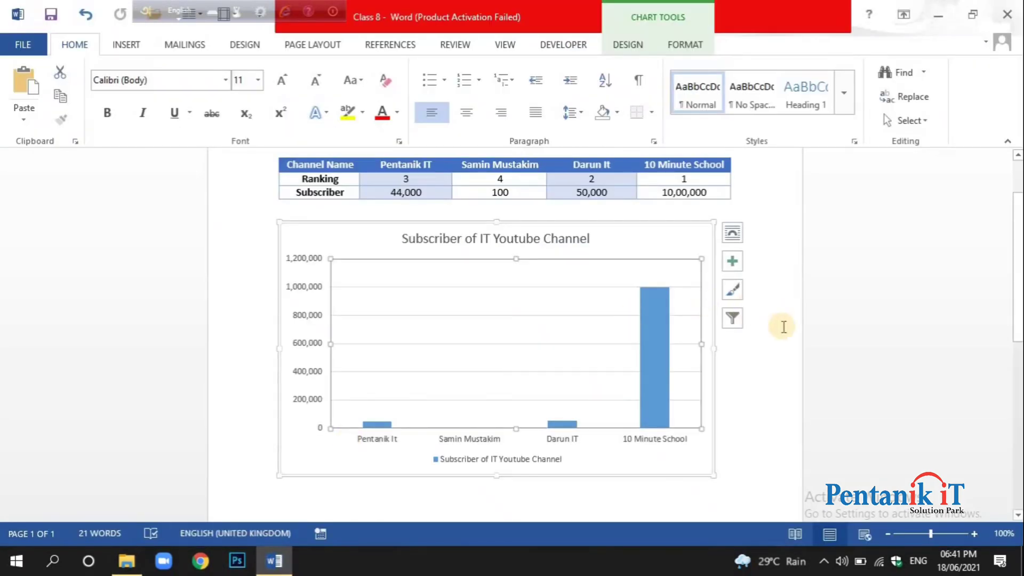
Look at the chart's layout options without changing them, and shrink the chart to about three quarters of its width.
scroll(553, 374, "up", 3)
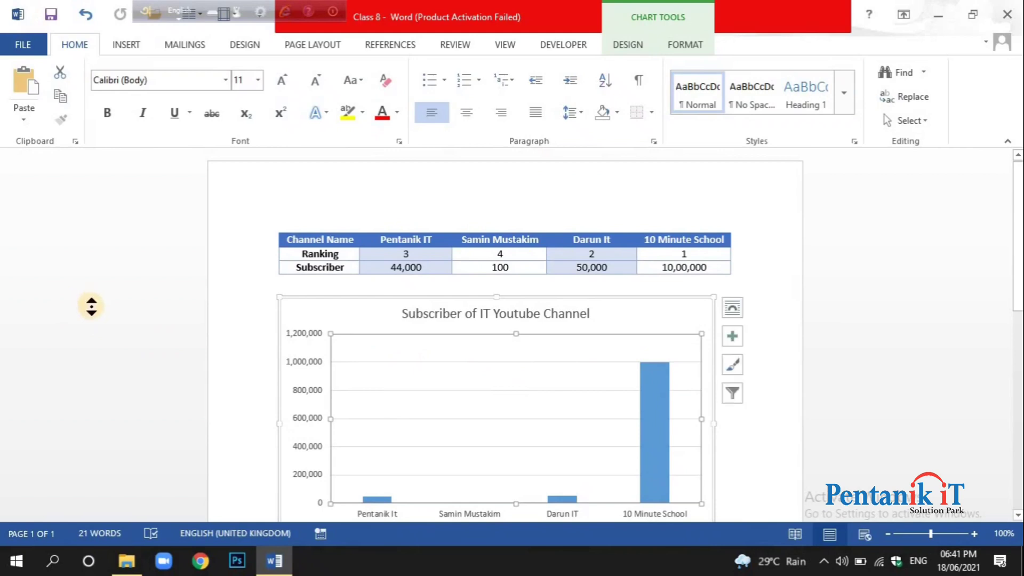
scroll(99, 328, "down", 2)
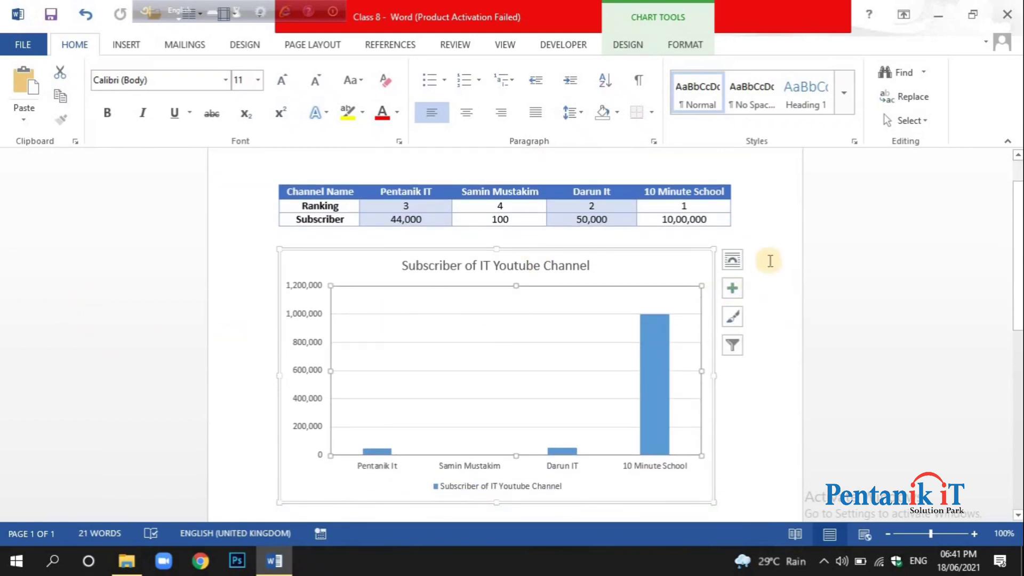
left_click(729, 262)
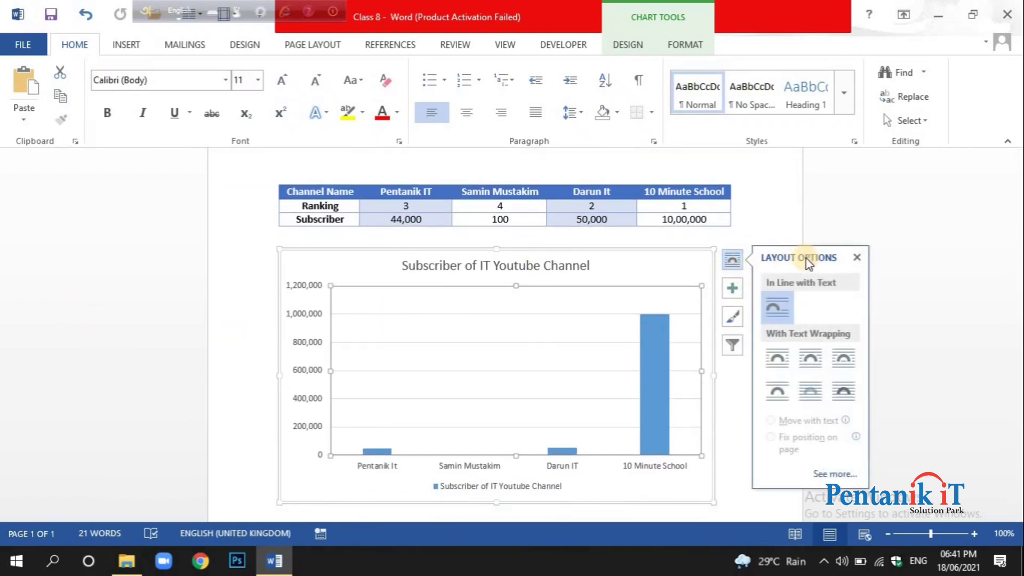
left_click(858, 260)
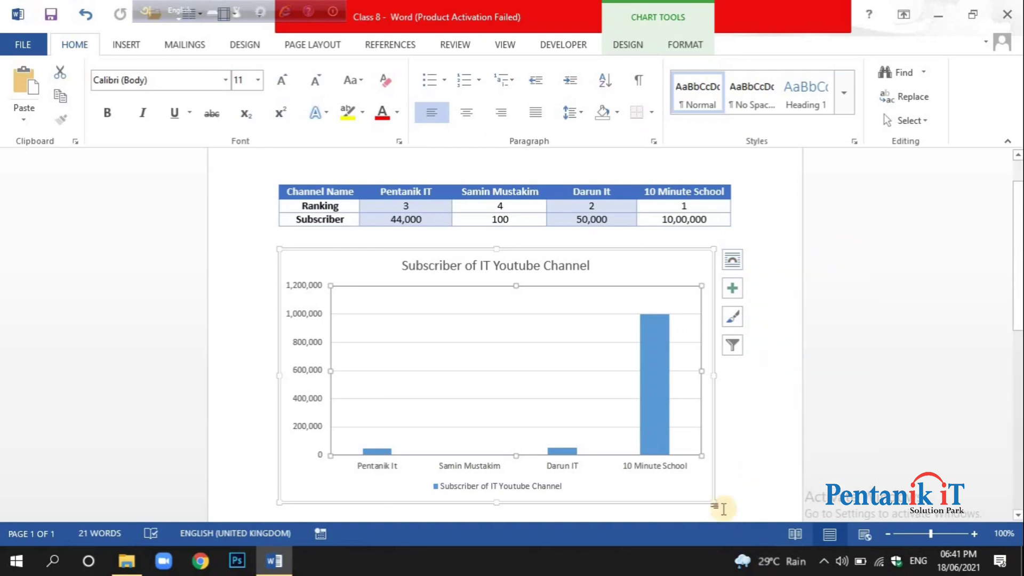
left_click_drag(712, 499, 598, 456)
Enter the filler text "gfghfyj" followed by a long run of f's directly after the chart.
left_click(671, 288)
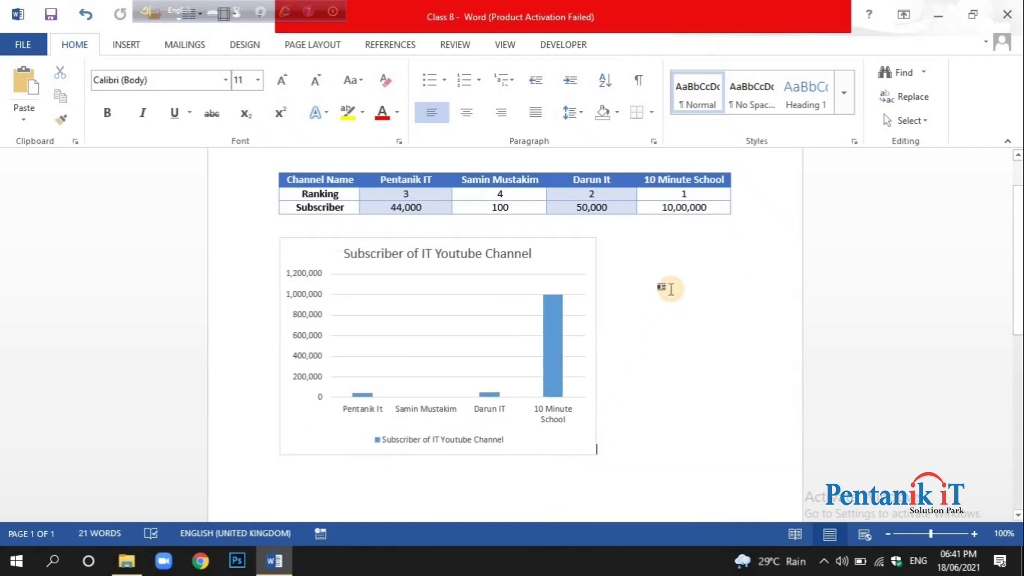
type("gfghfy")
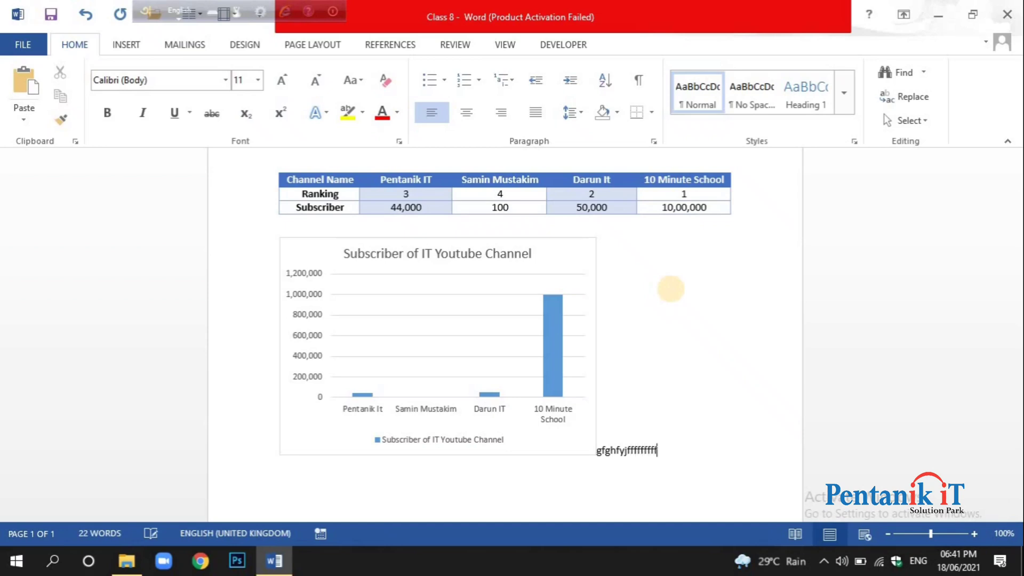
type("jffffffffffffffffffffffffffffffffffffffffffff")
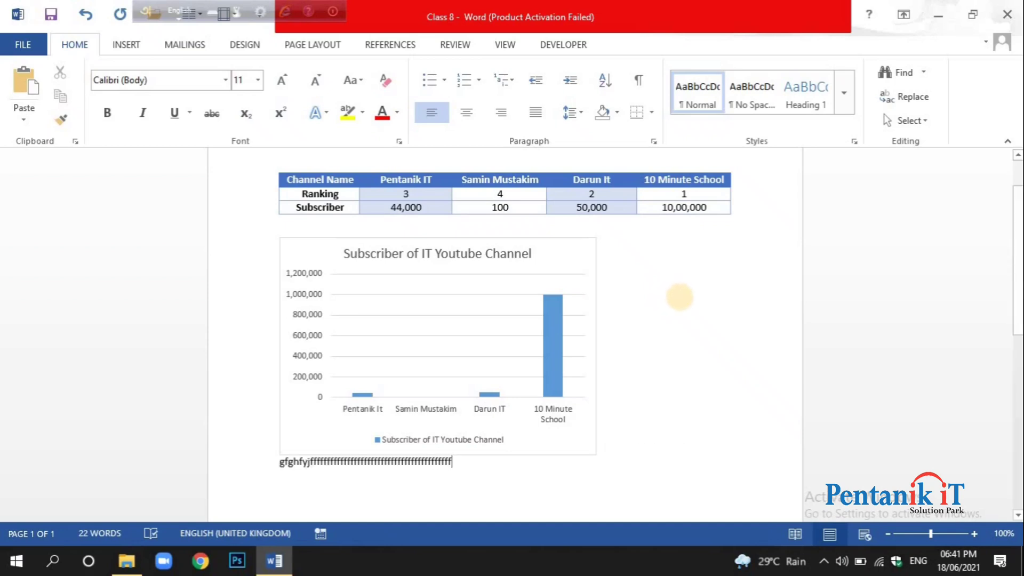
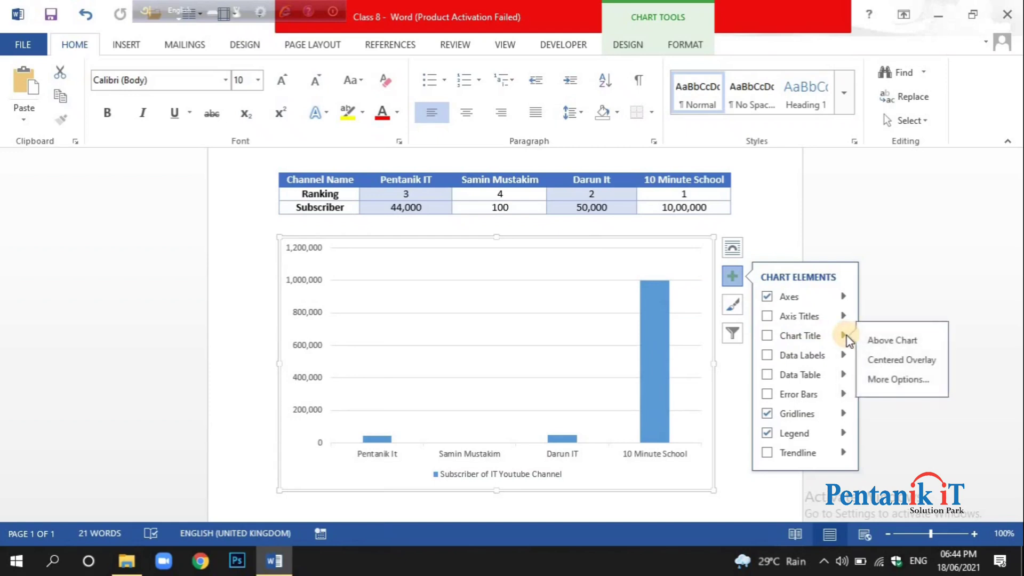
Try the chart title above the chart and as a centered overlay, undo the overlay, and remove the title again.
left_click(768, 336)
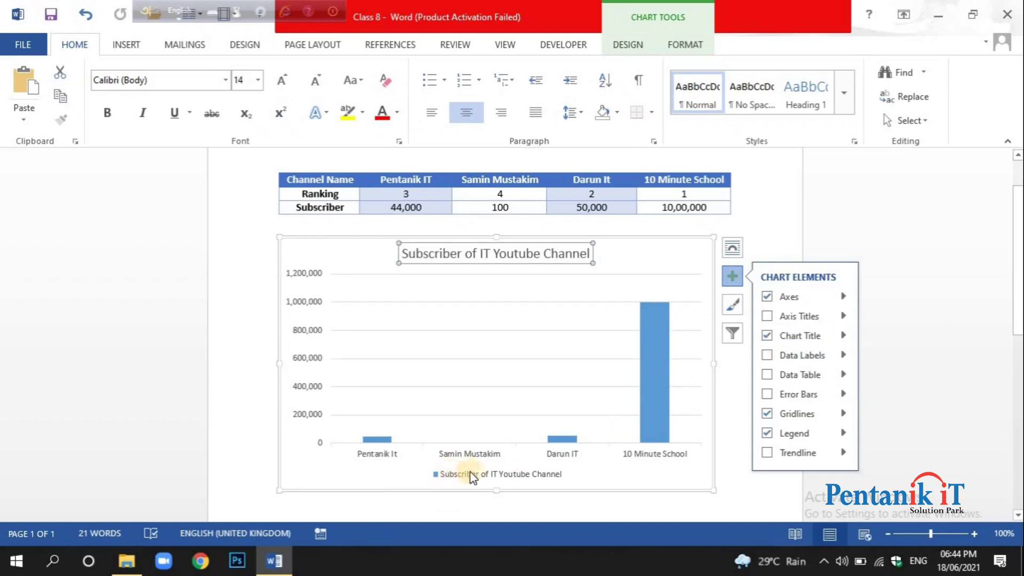
left_click(841, 336)
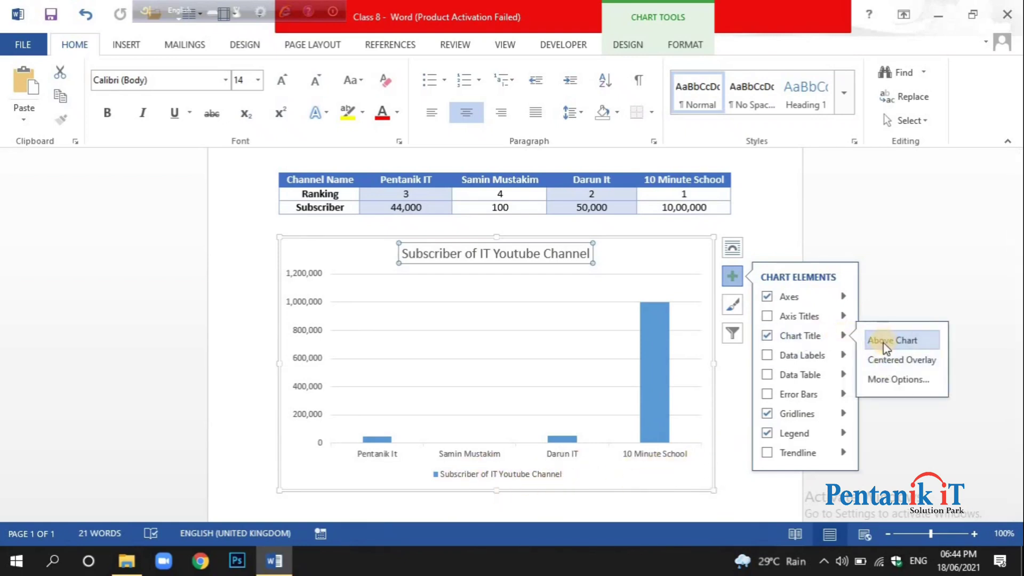
left_click(880, 347)
left_click(889, 366)
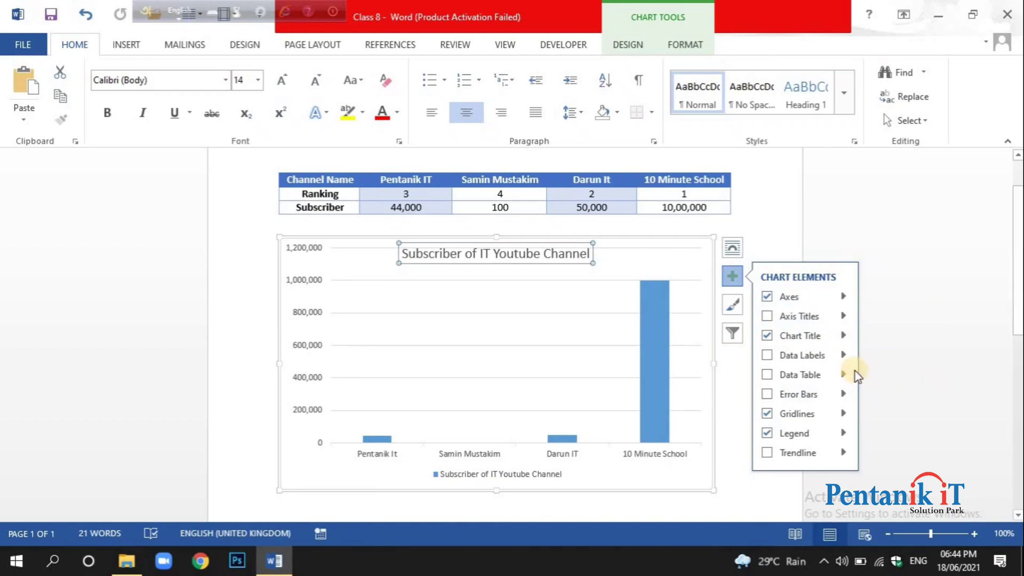
key("ctrl+z")
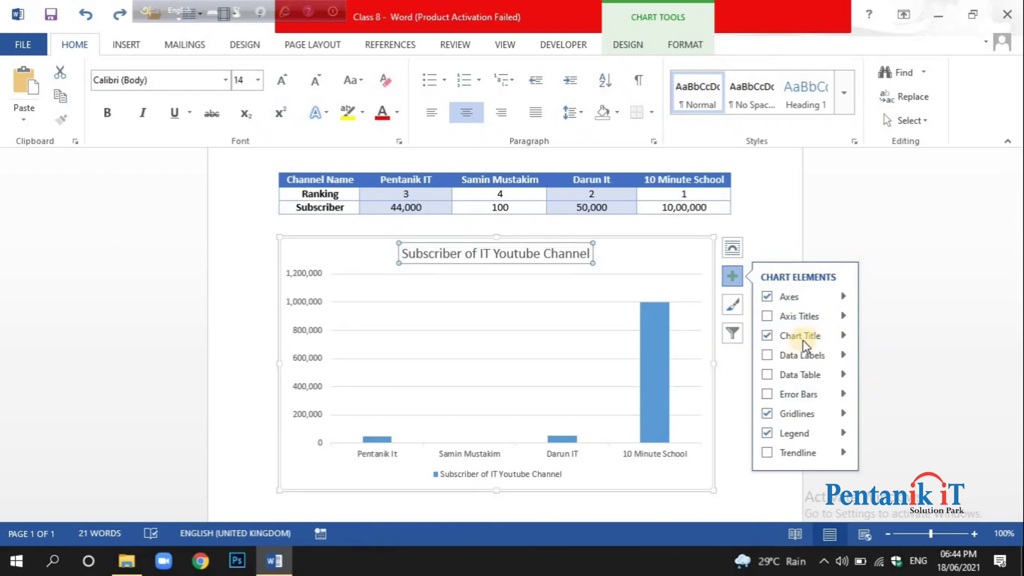
left_click(766, 337)
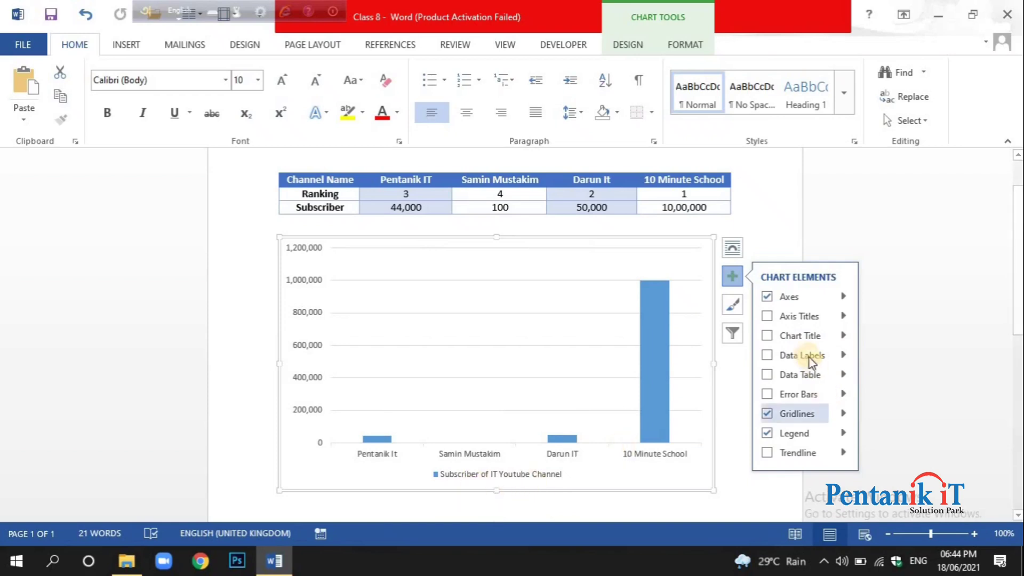
Show data labels on the chart's columns.
left_click(772, 358)
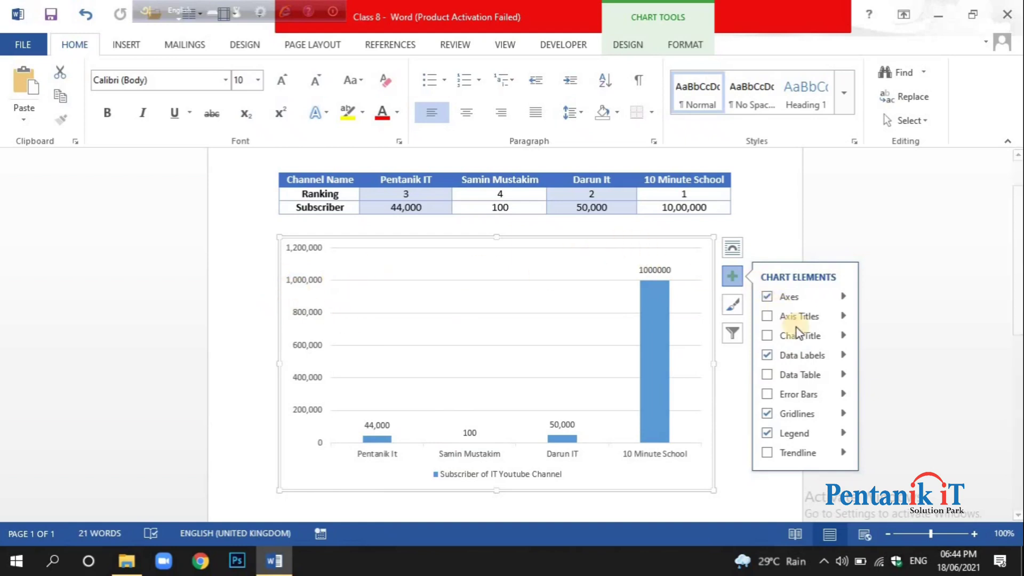
left_click(768, 356)
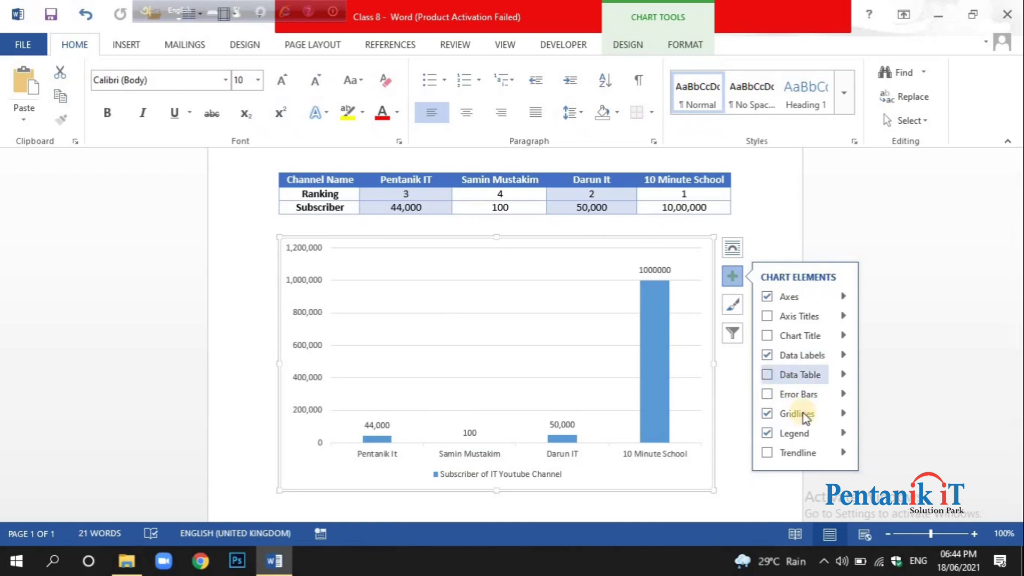
Try the data table and the error bars on the chart, hiding each one again.
left_click(786, 376)
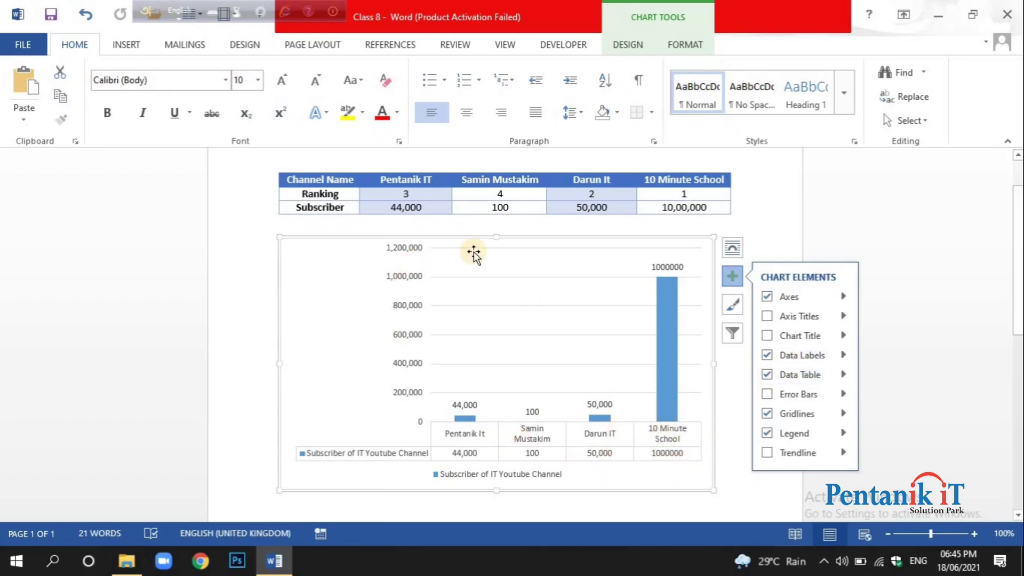
left_click(800, 376)
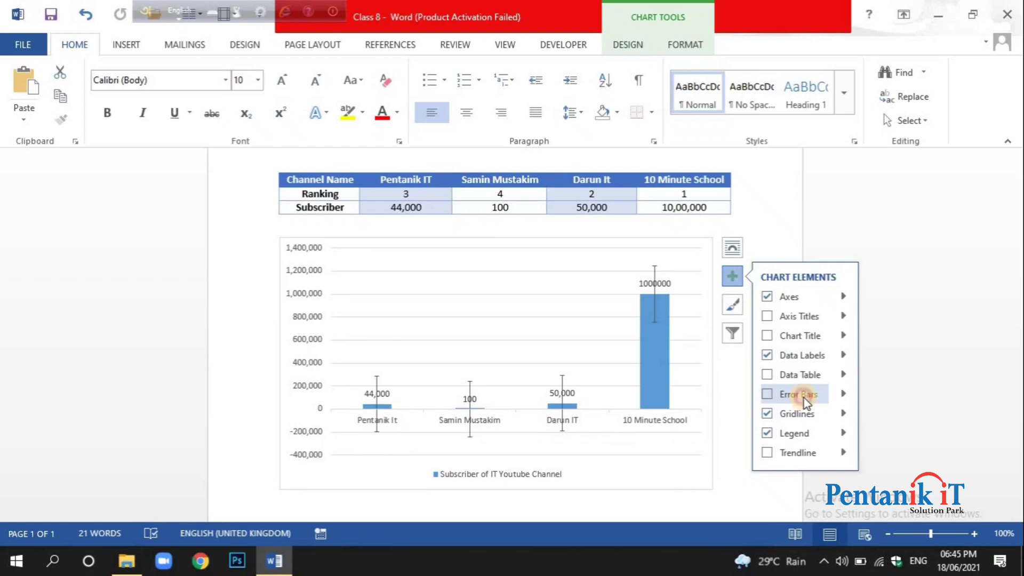
left_click(805, 398)
left_click(805, 398)
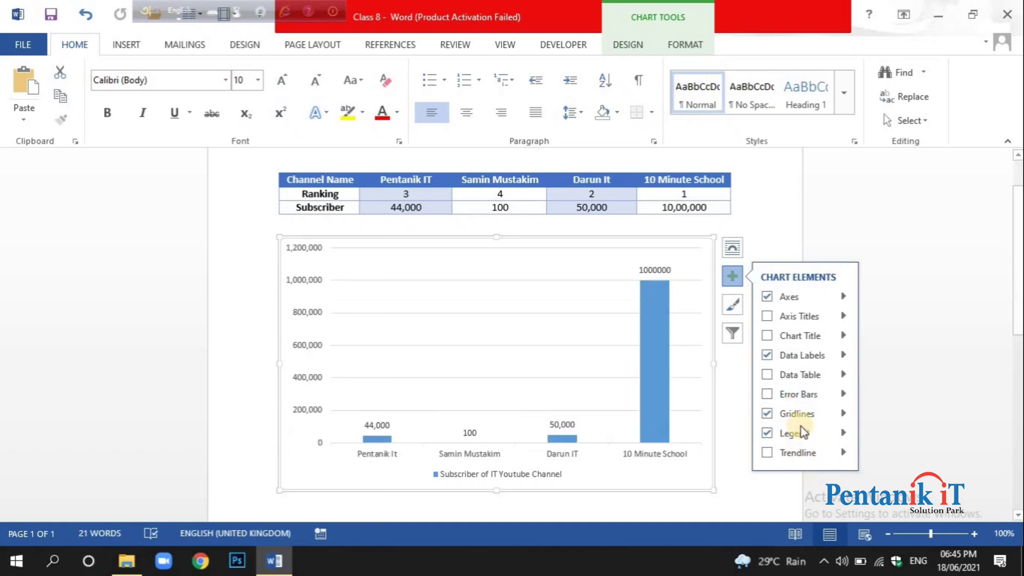
Demonstrate hiding the chart's gridlines and showing them again.
left_click(799, 415)
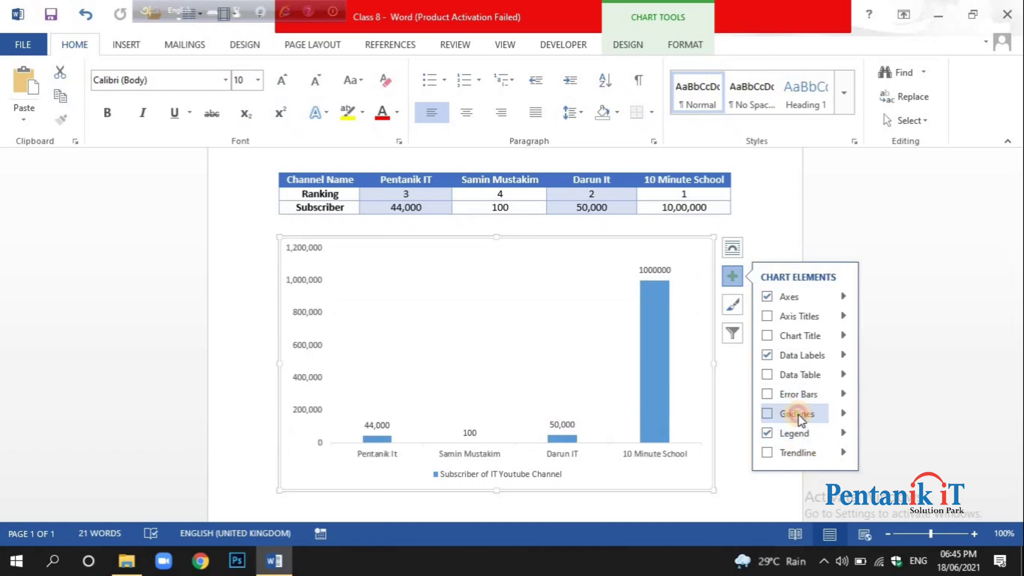
left_click(799, 415)
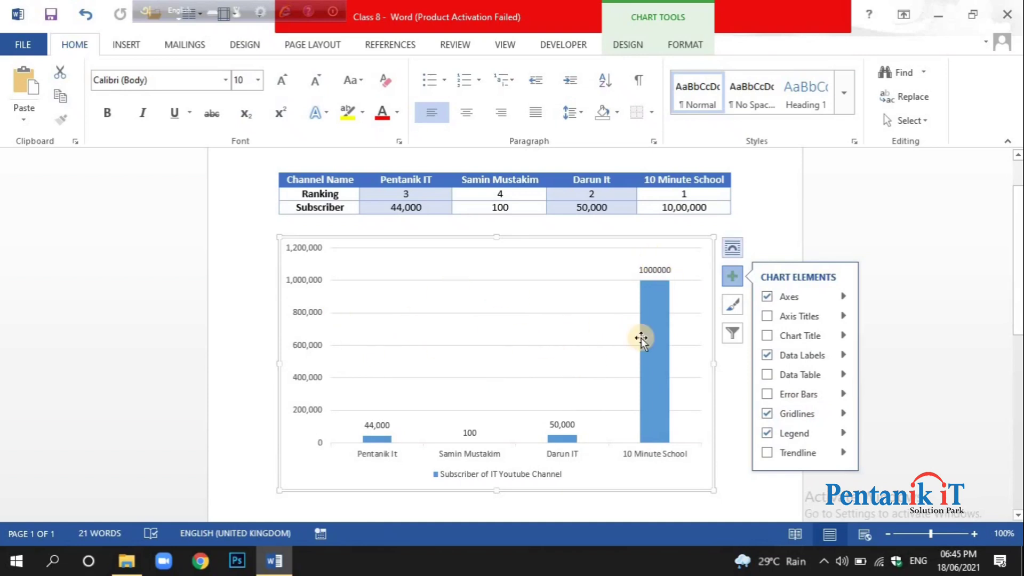
left_click(802, 415)
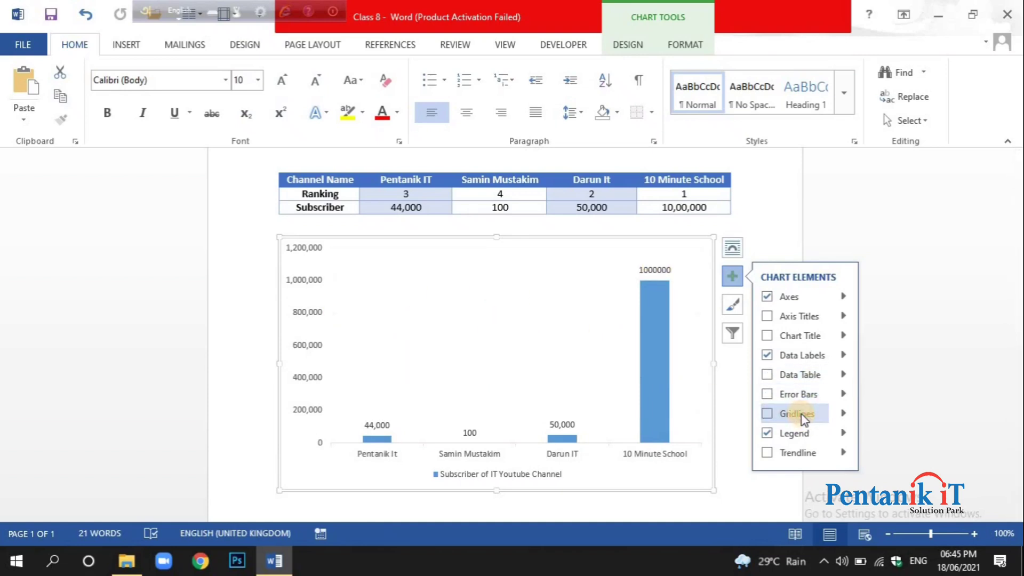
left_click(807, 415)
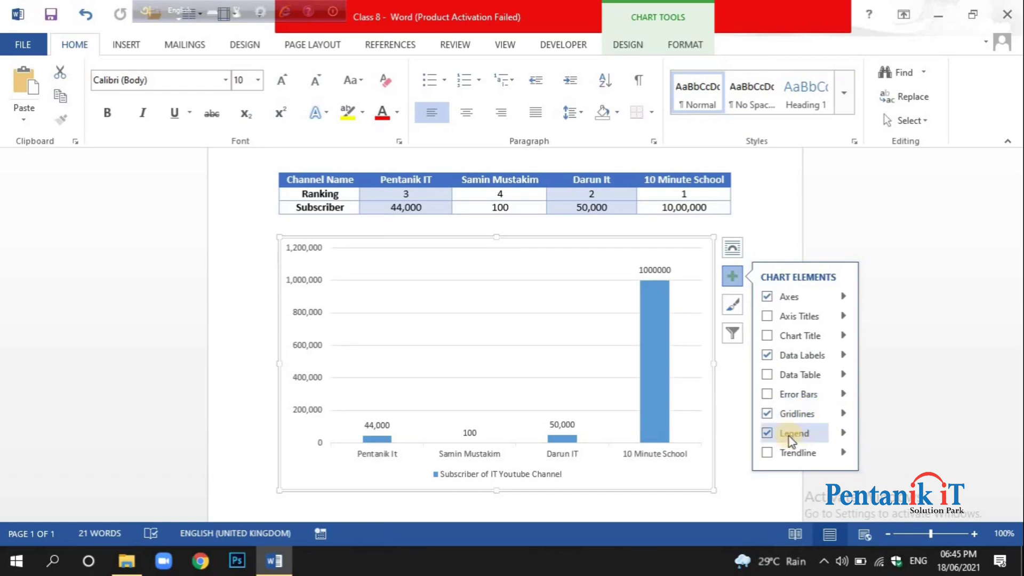
Add primary major vertical gridlines to the chart, and try the primary minor horizontal and vertical ones before turning both off.
left_click(842, 414)
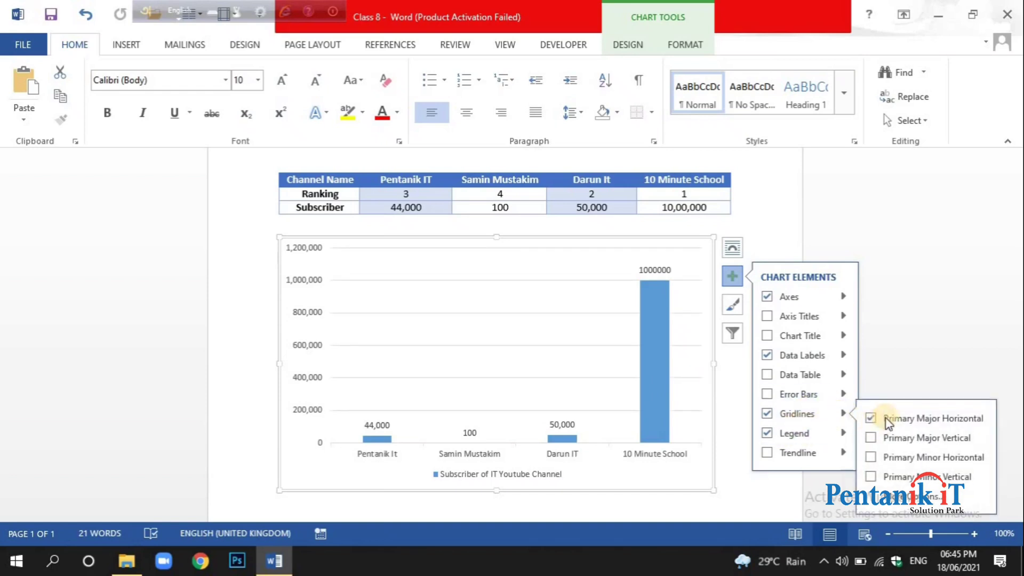
left_click(947, 444)
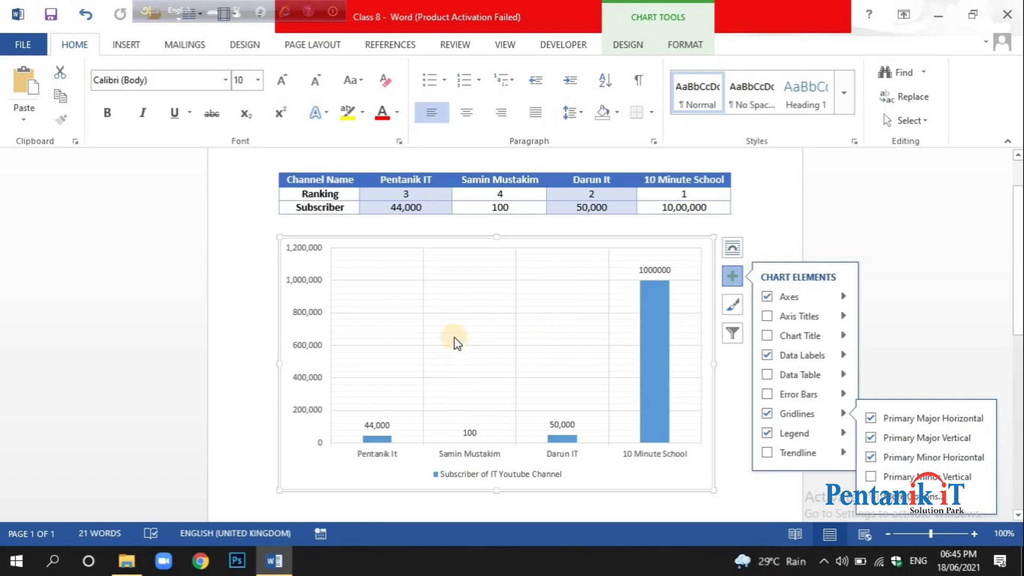
left_click(871, 476)
left_click(903, 476)
left_click(911, 459)
Demonstrate turning the chart's legend off and on again.
left_click(767, 434)
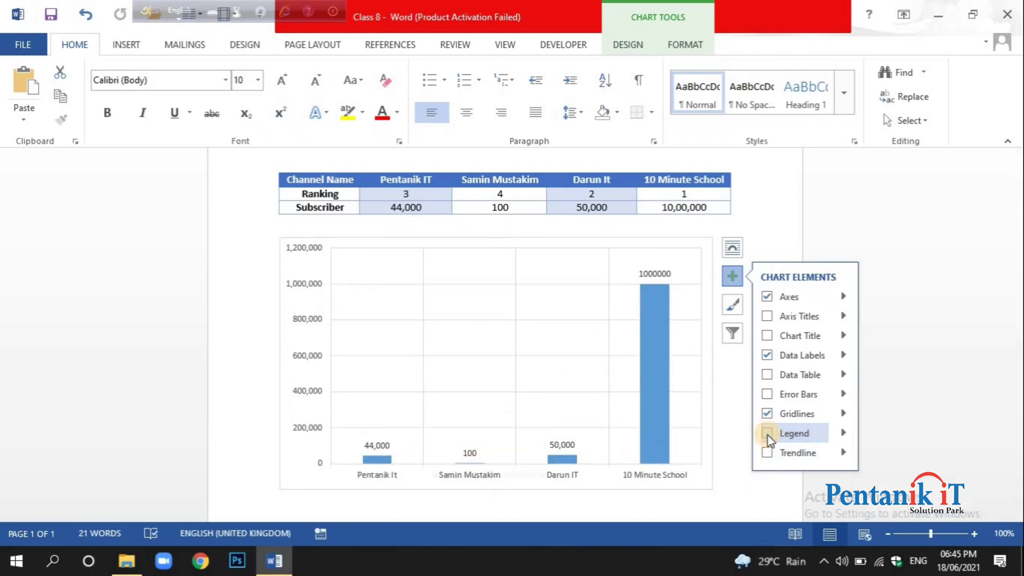
left_click(768, 434)
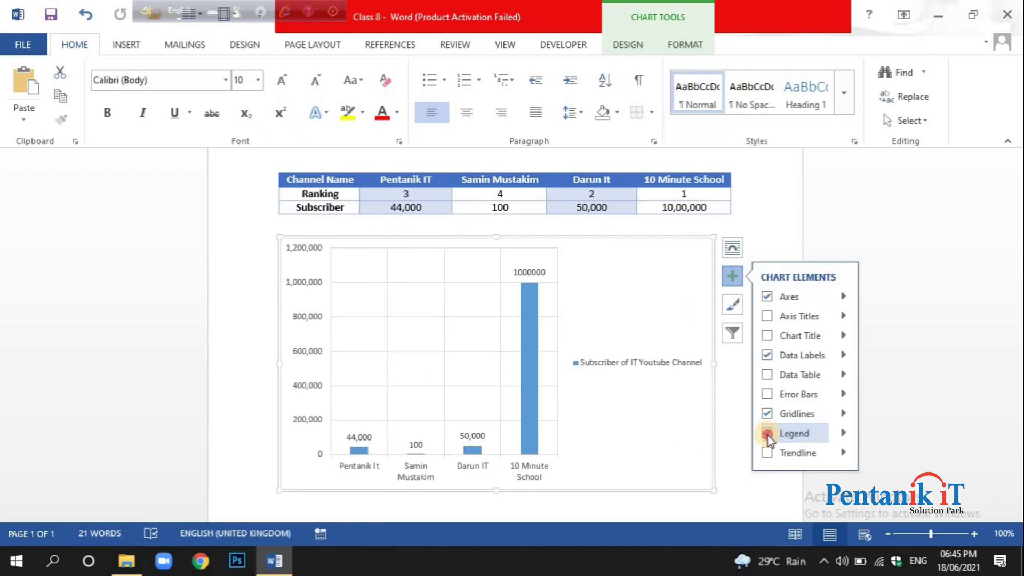
left_click(768, 434)
left_click(766, 436)
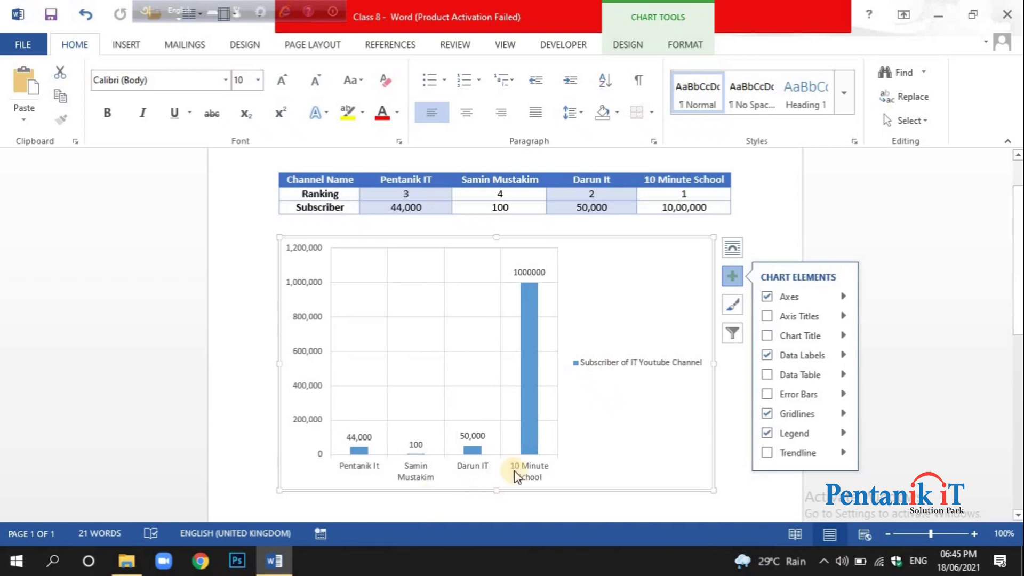
Try the legend at the top and left of the chart, and place it at the bottom.
left_click(844, 434)
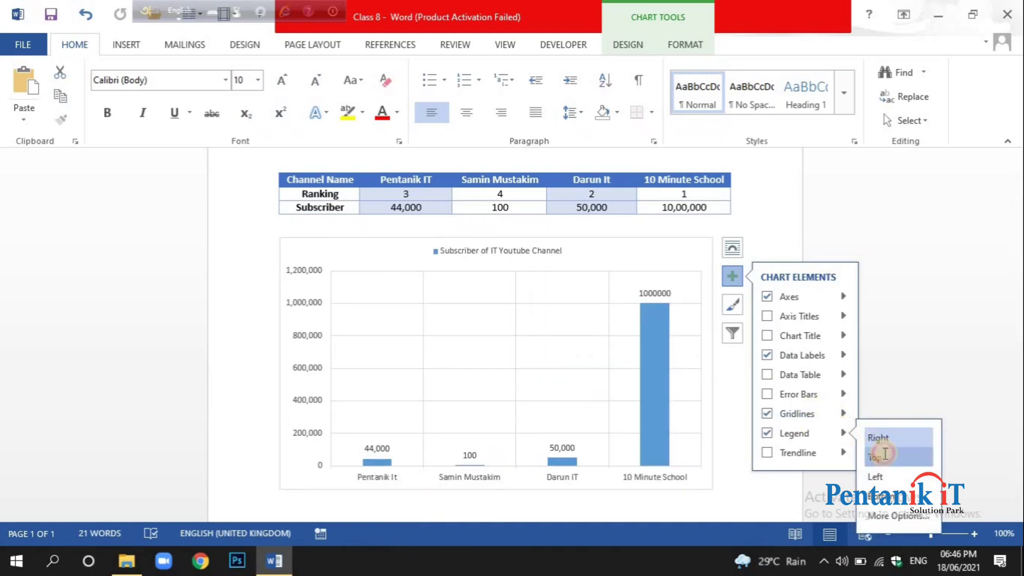
left_click(885, 454)
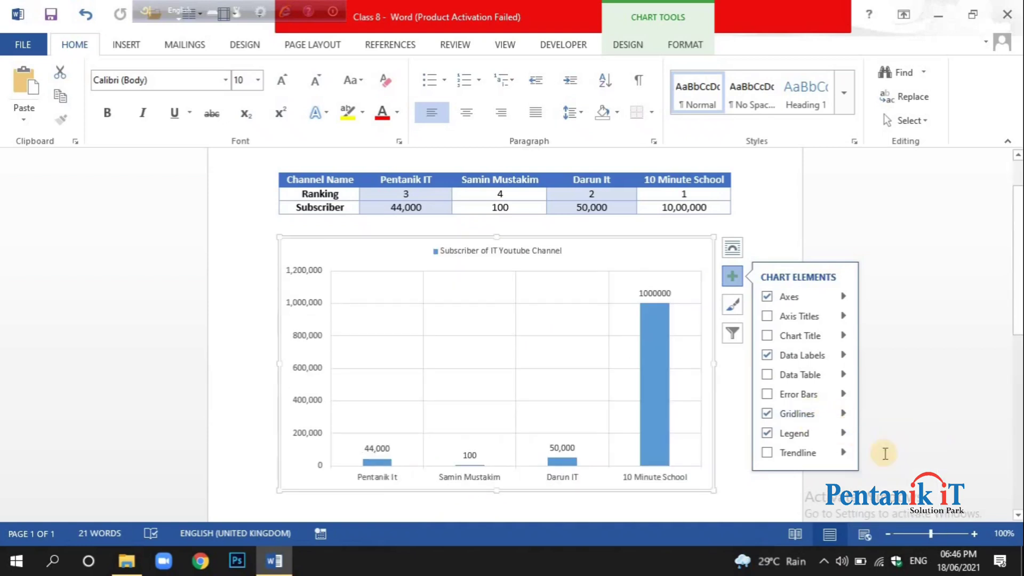
left_click(844, 433)
left_click(886, 473)
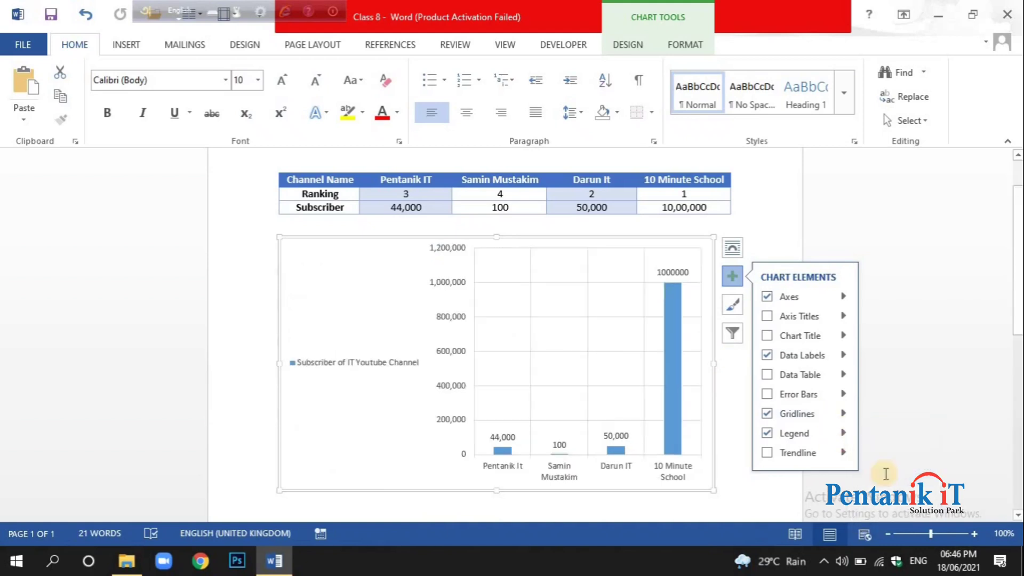
left_click(843, 434)
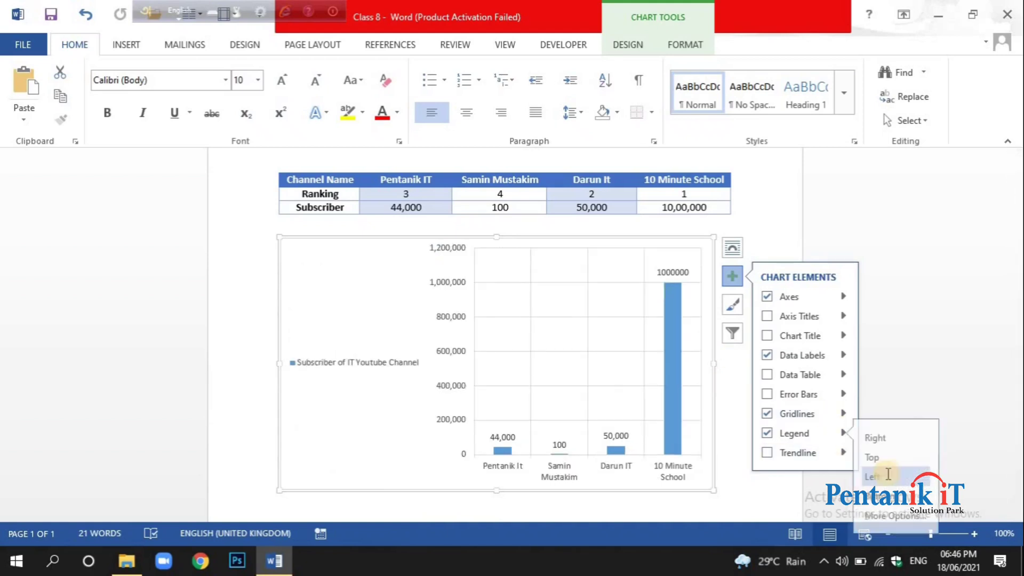
left_click(883, 501)
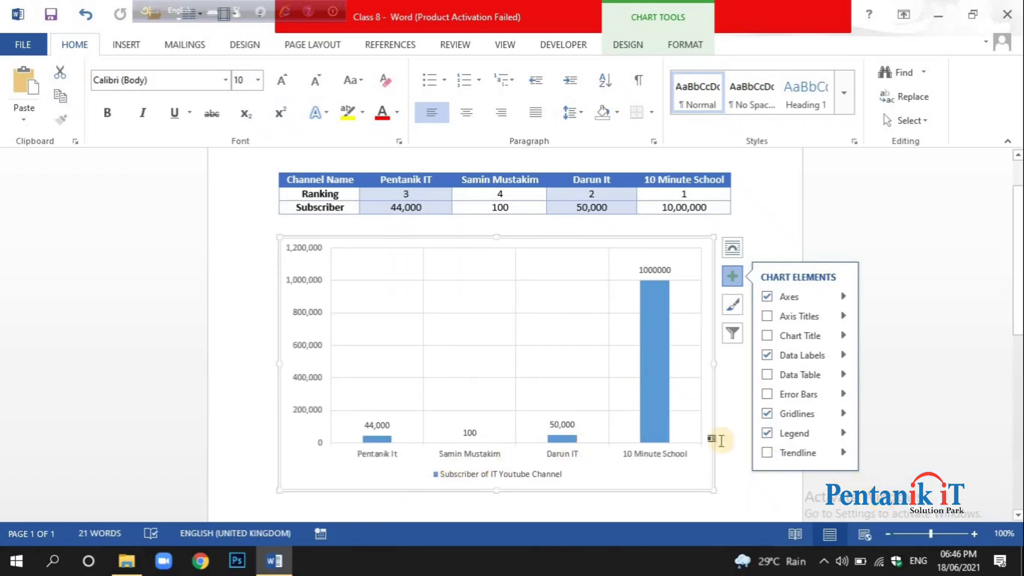
Try a linear trendline, look at the gridline, legend and trendline options, and leave the chart without a trendline.
left_click(767, 453)
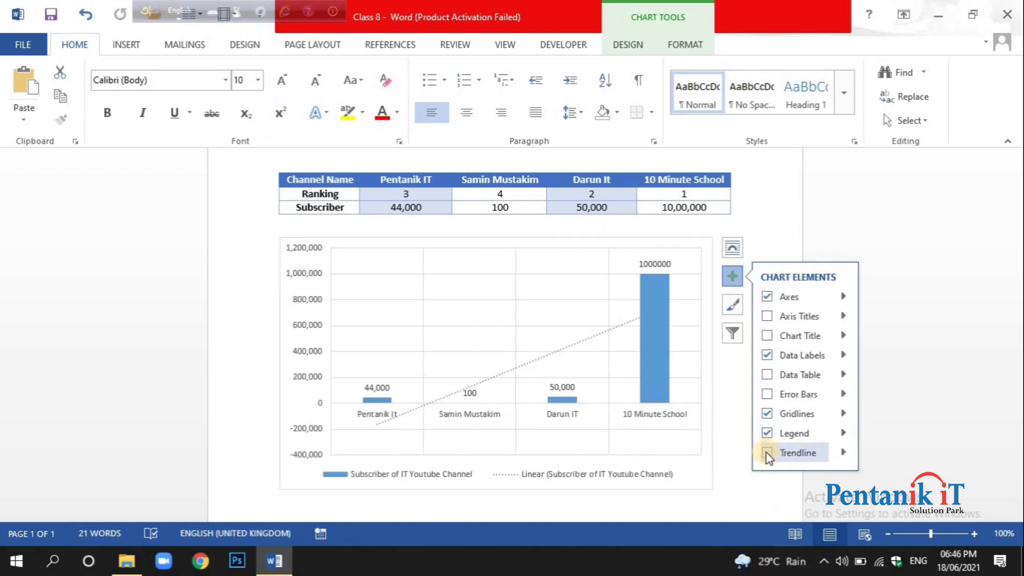
left_click(767, 453)
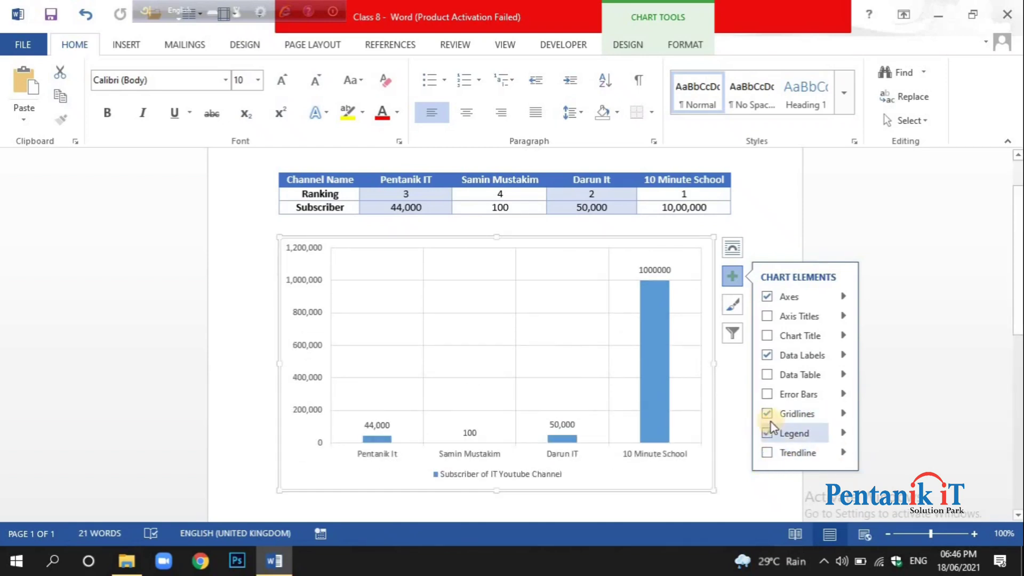
left_click(843, 414)
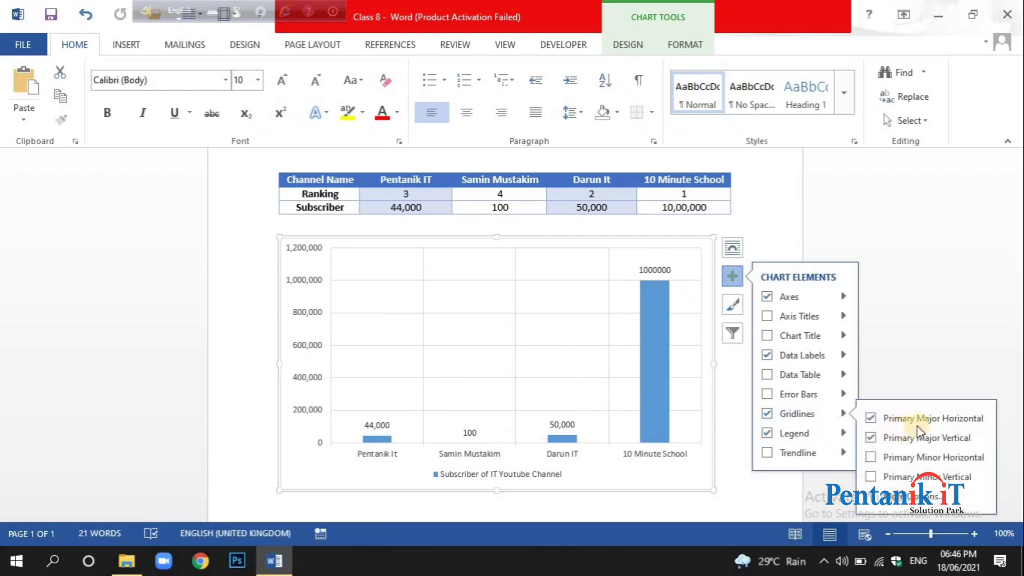
left_click(843, 432)
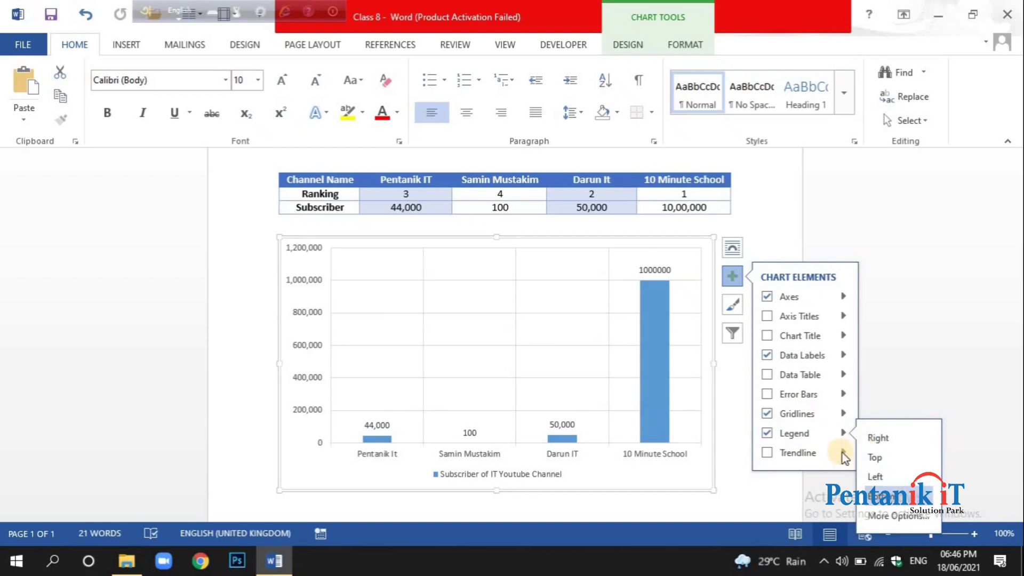
left_click(844, 454)
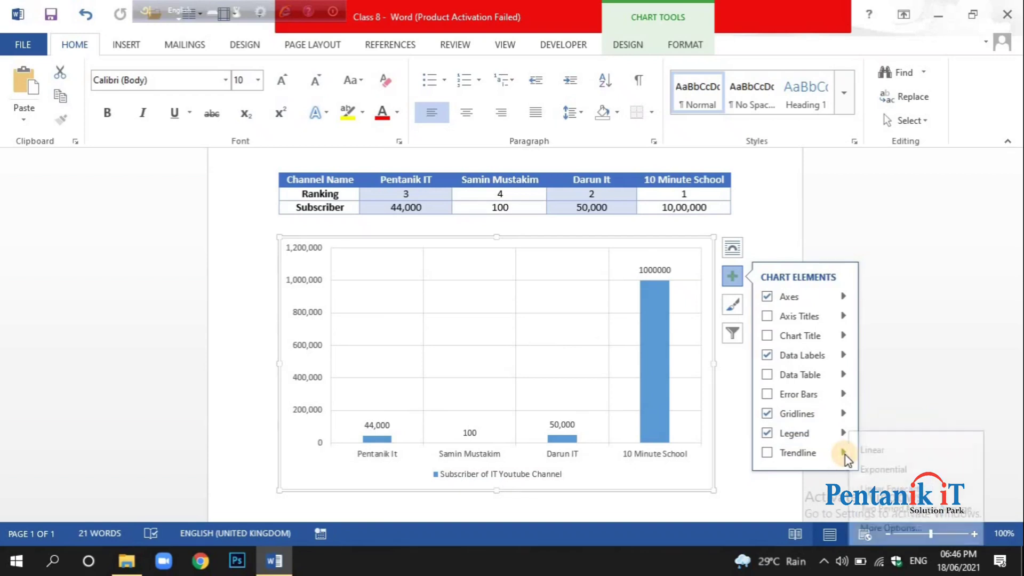
left_click(767, 452)
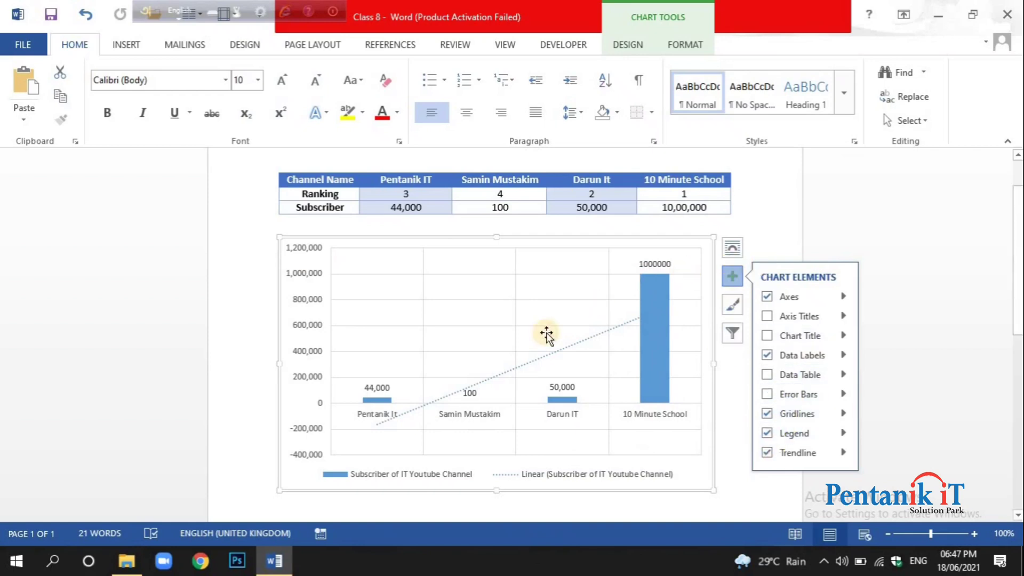
left_click(768, 454)
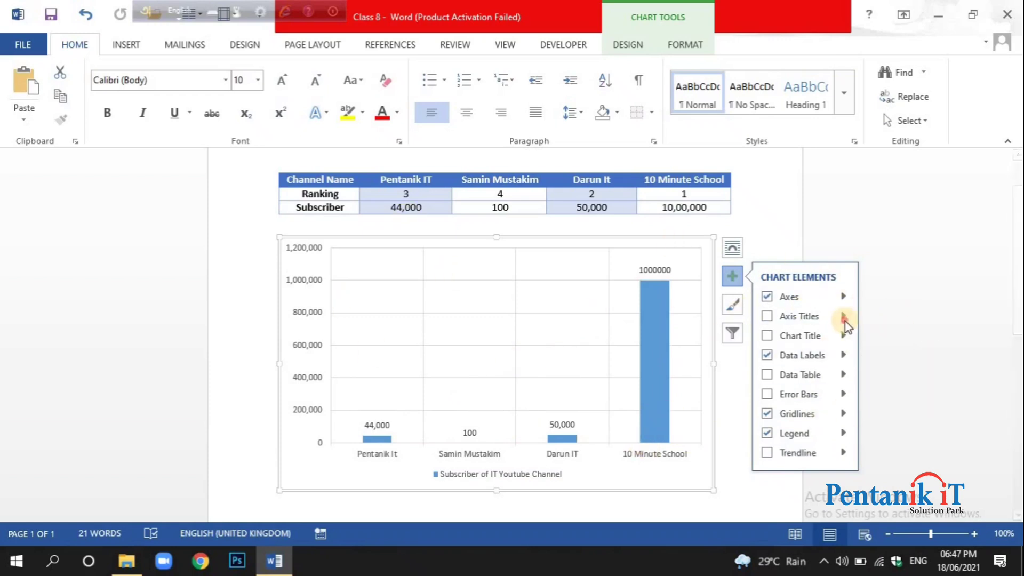
left_click(894, 395)
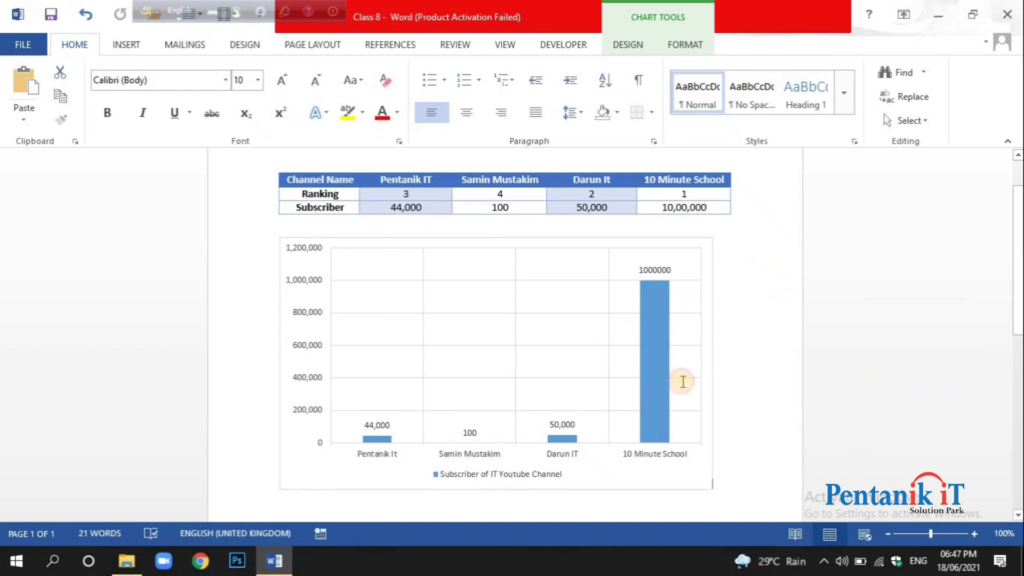
Preview the available chart styles on the column chart, including Style 2, Style 4, Style 14, Style 15 and Style 16.
left_click(600, 384)
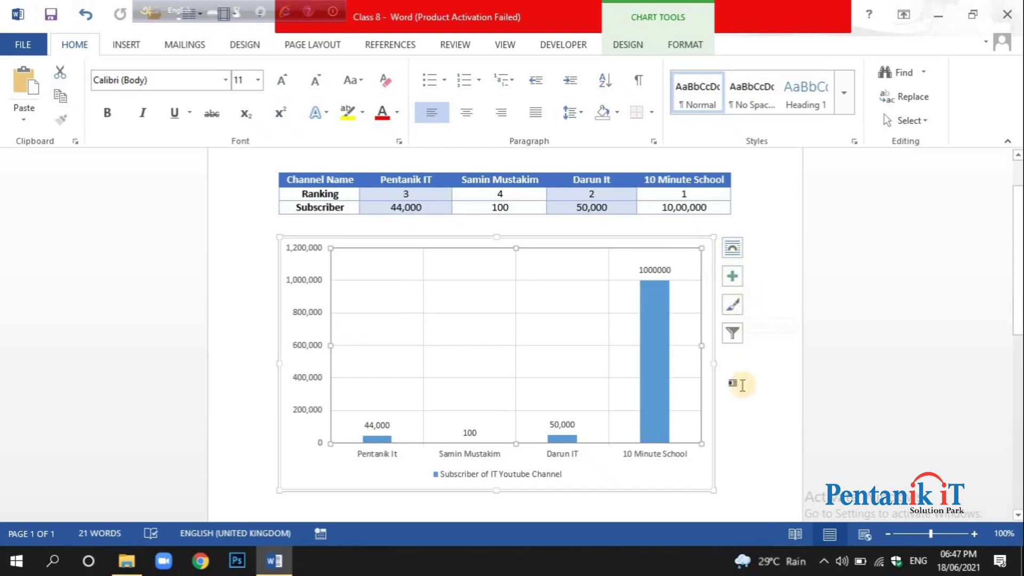
left_click(735, 306)
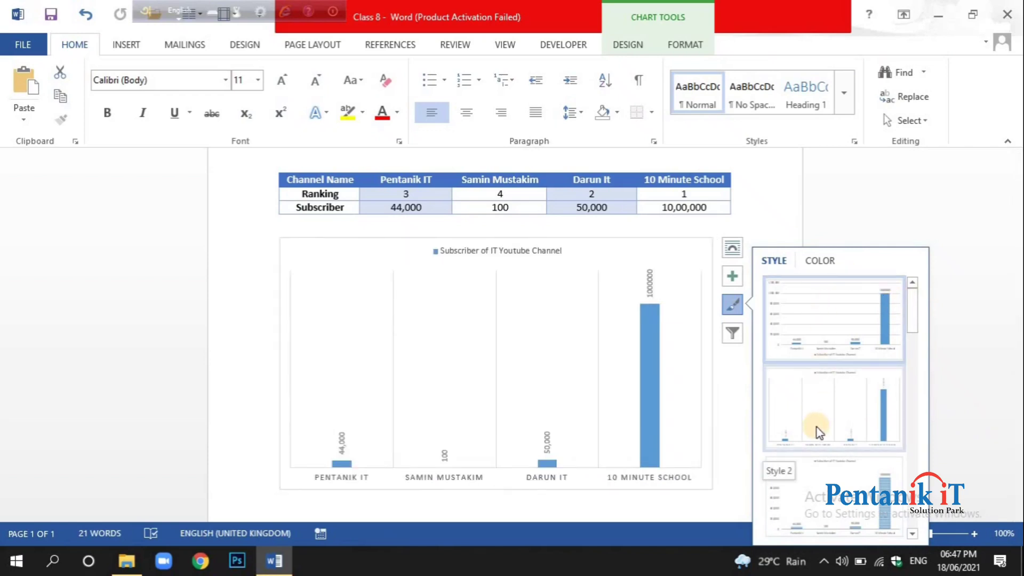
left_click(812, 263)
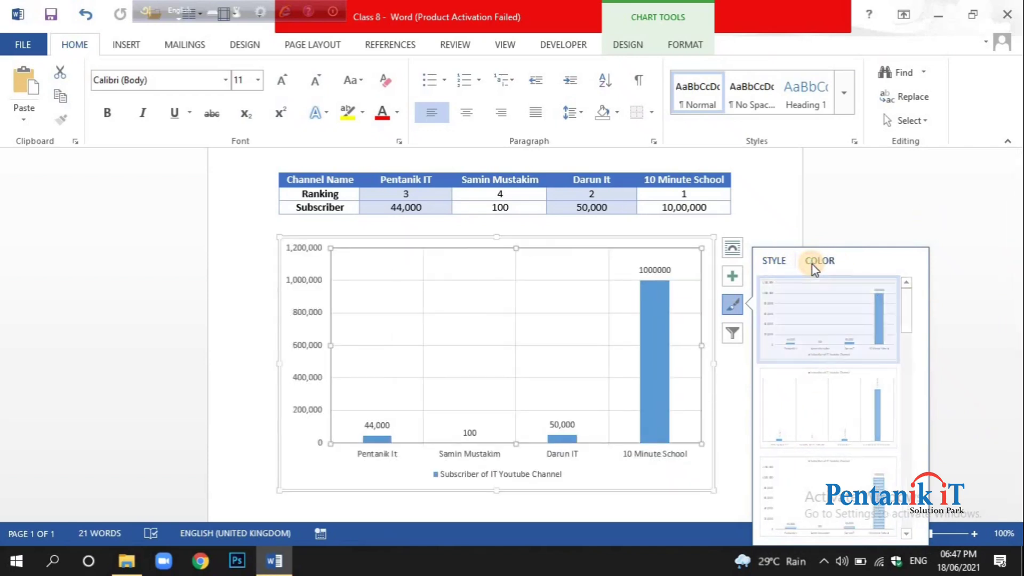
left_click(774, 263)
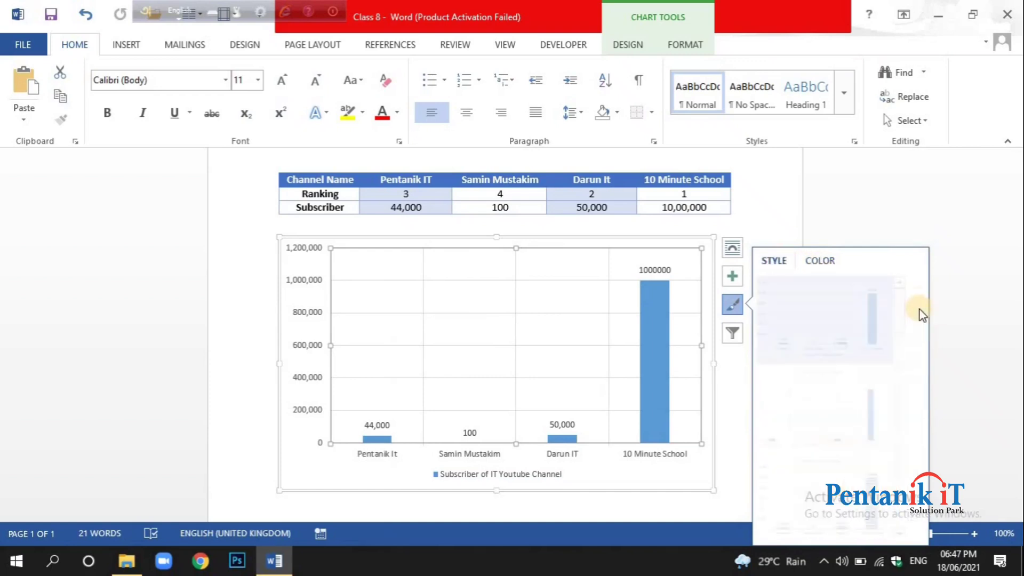
scroll(912, 320, "down", 3)
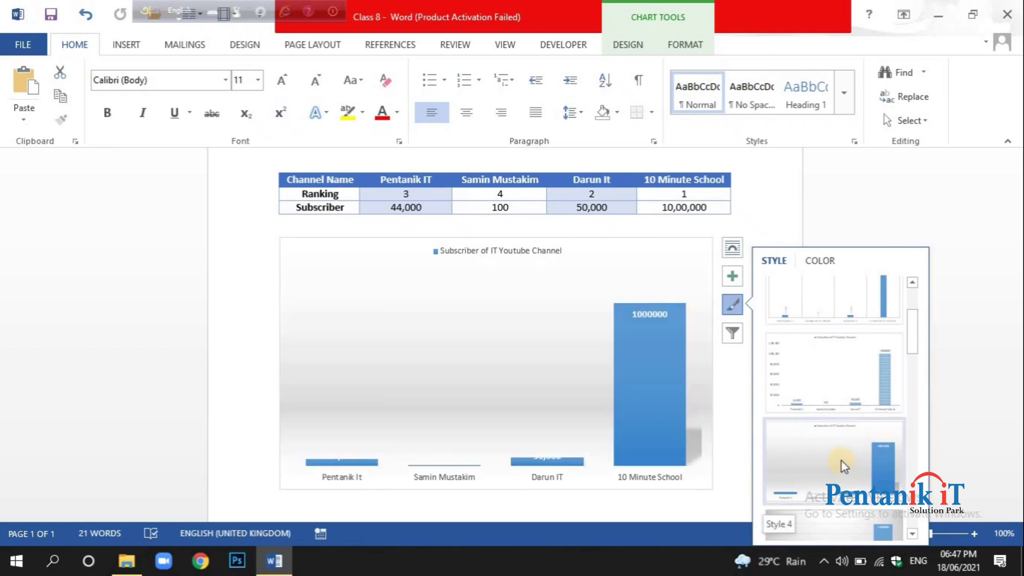
scroll(840, 437, "down", 5)
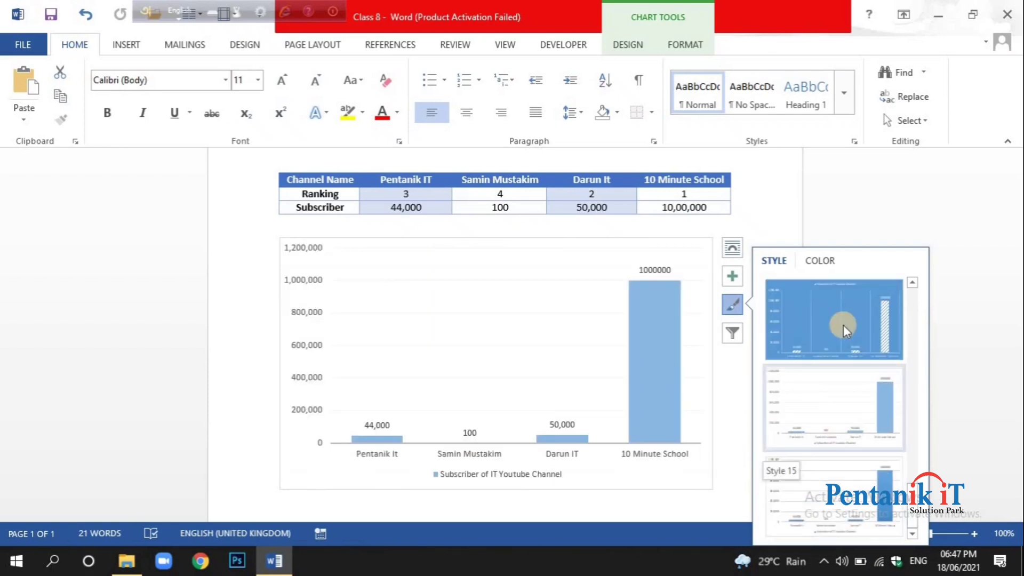
left_click(846, 326)
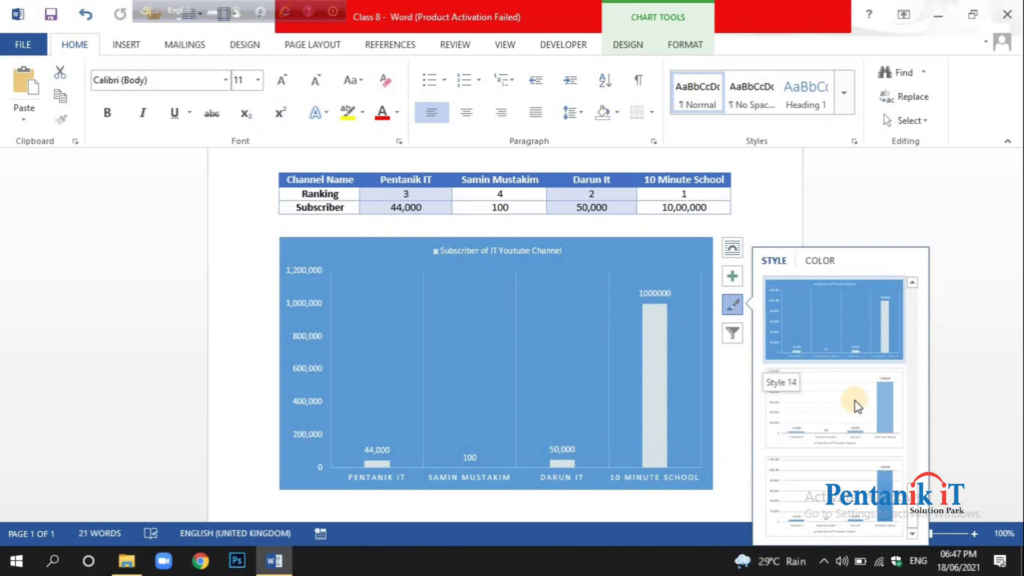
left_click(834, 397)
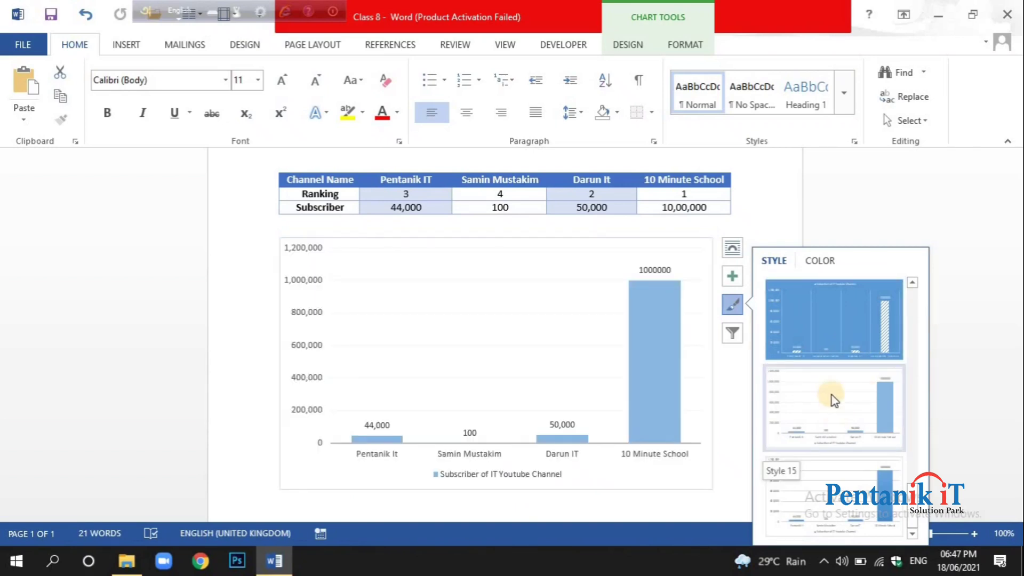
left_click(844, 487)
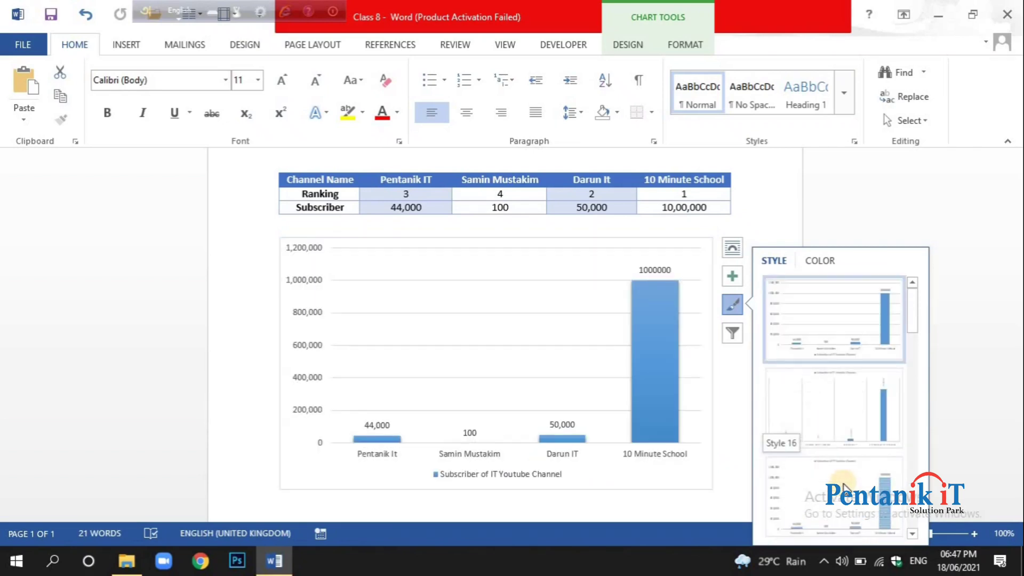
left_click(856, 337)
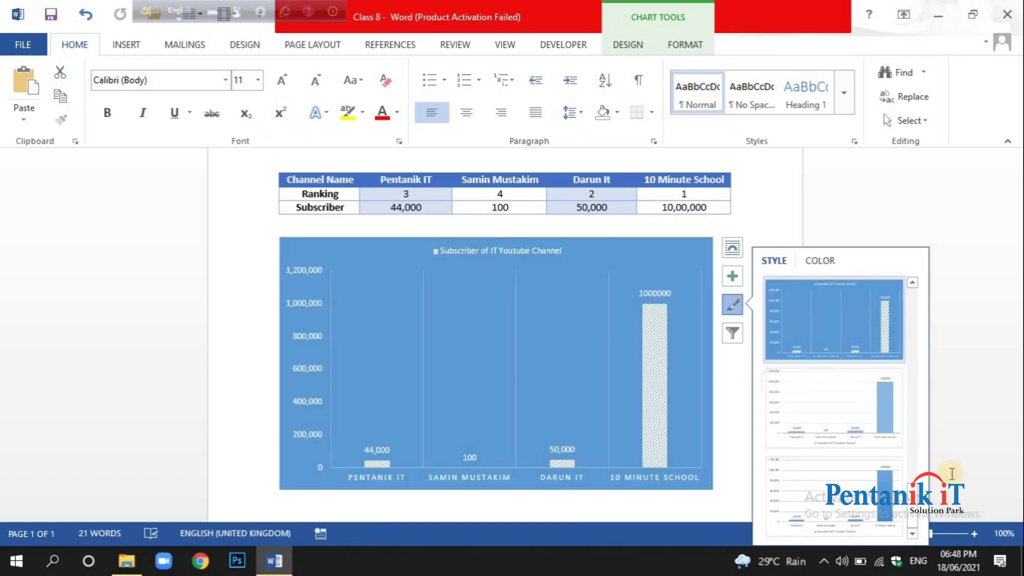
Compare Style 14 with Style 13 and apply the dark Style 13 to the column chart.
left_click_drag(913, 513, 914, 465)
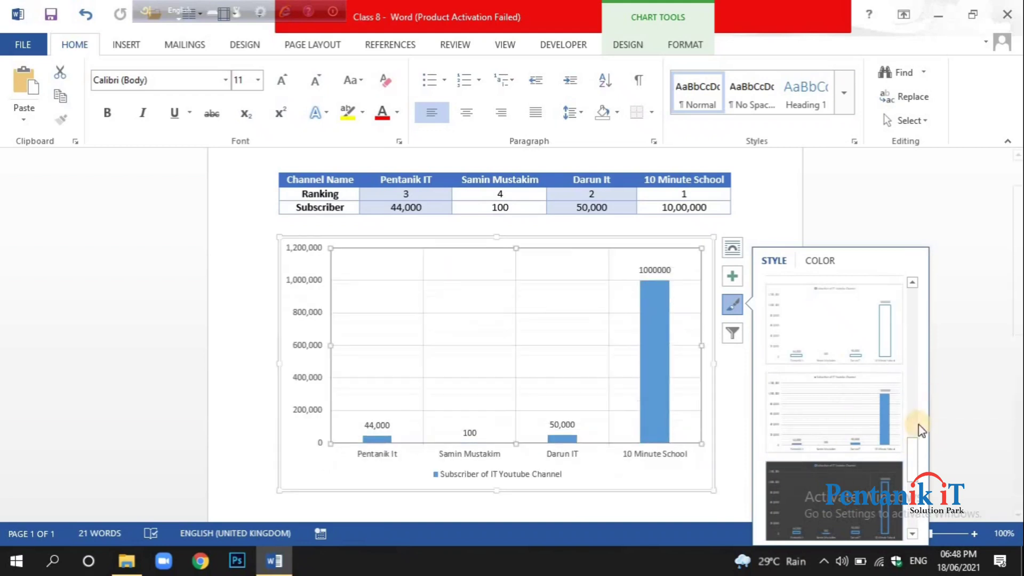
left_click_drag(910, 450, 914, 479)
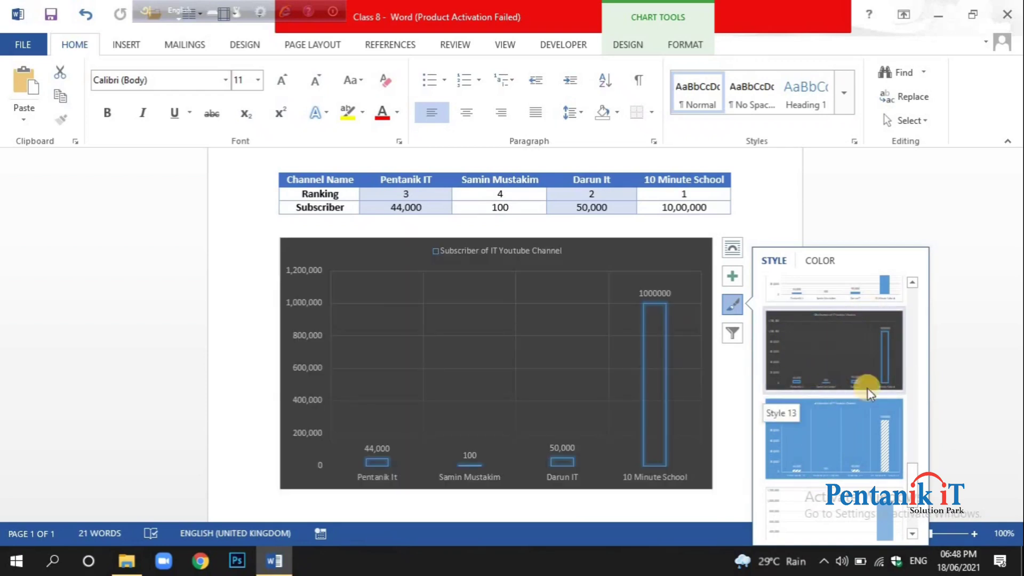
left_click(823, 461)
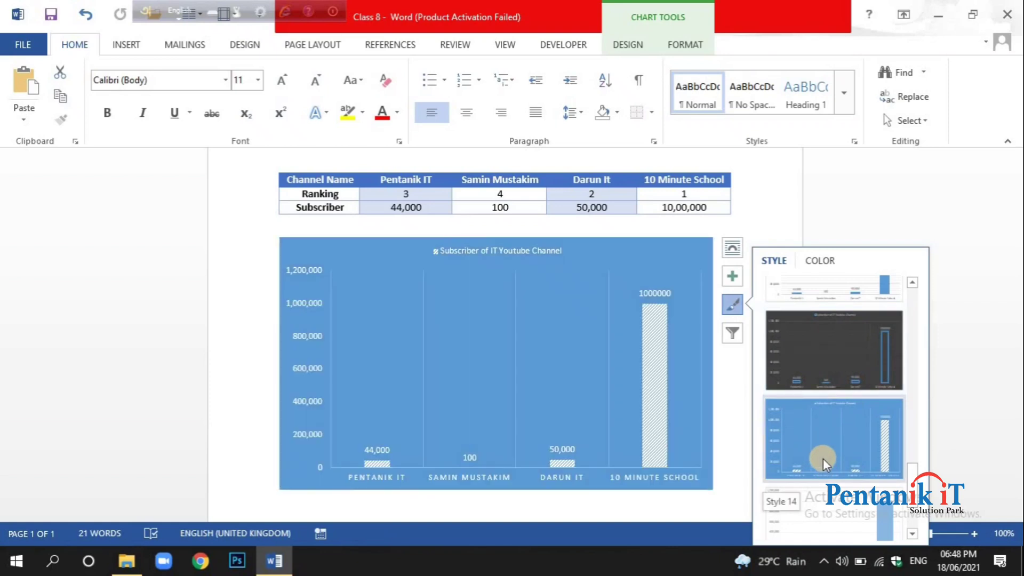
left_click(838, 337)
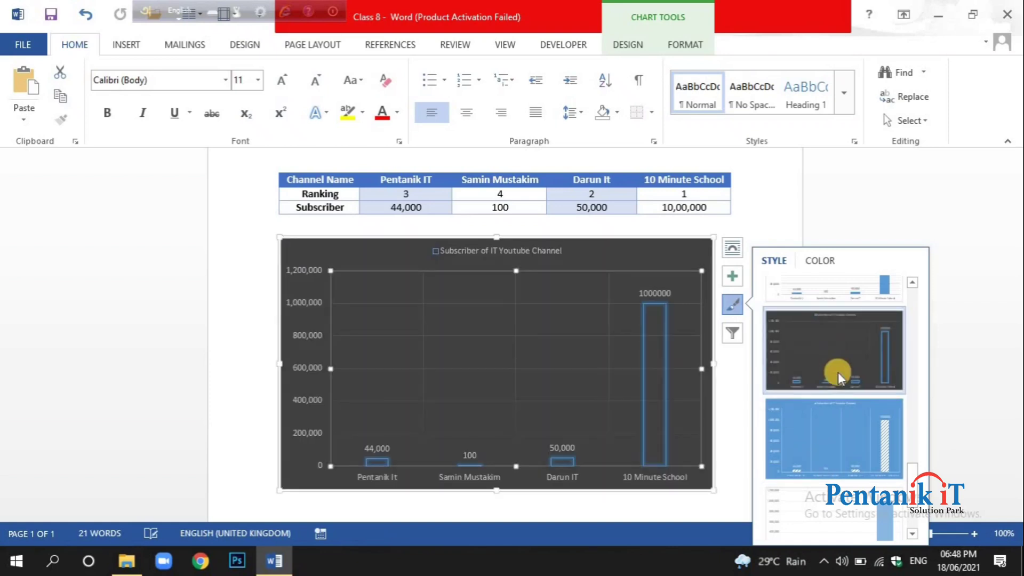
Try the green, blue, orange and gold color palettes on the dark column chart.
left_click(819, 262)
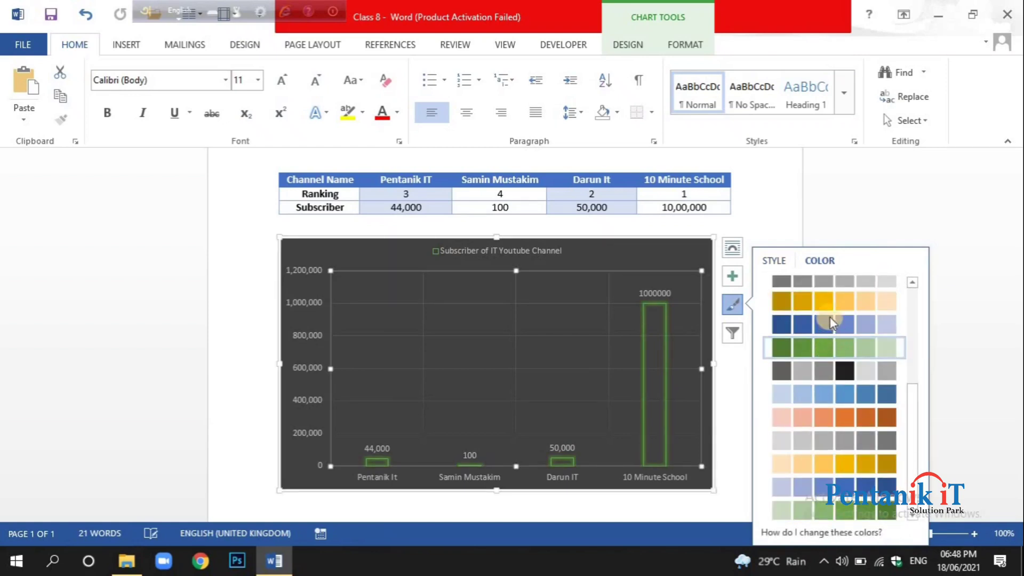
left_click(842, 348)
left_click(844, 318)
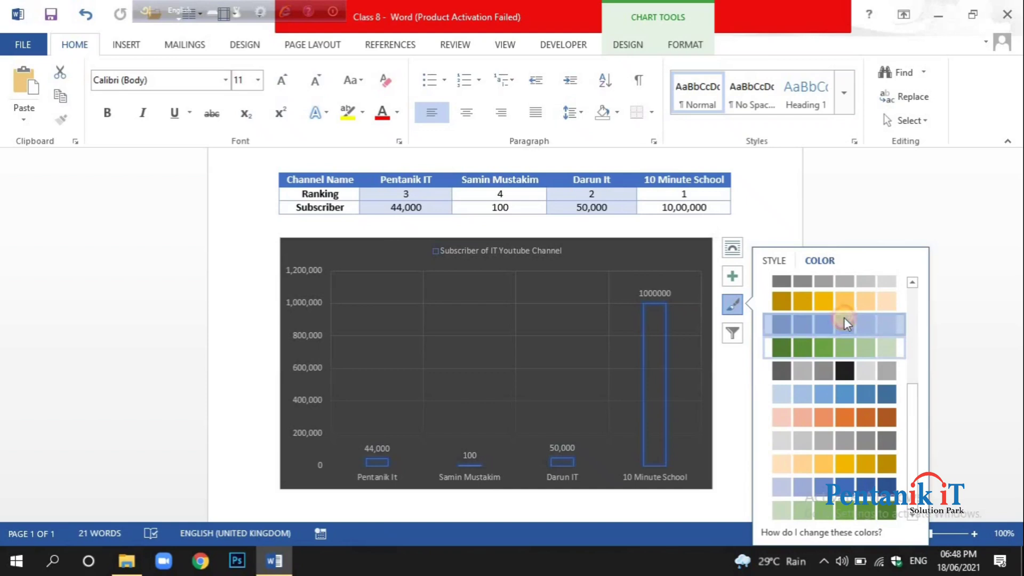
left_click(862, 389)
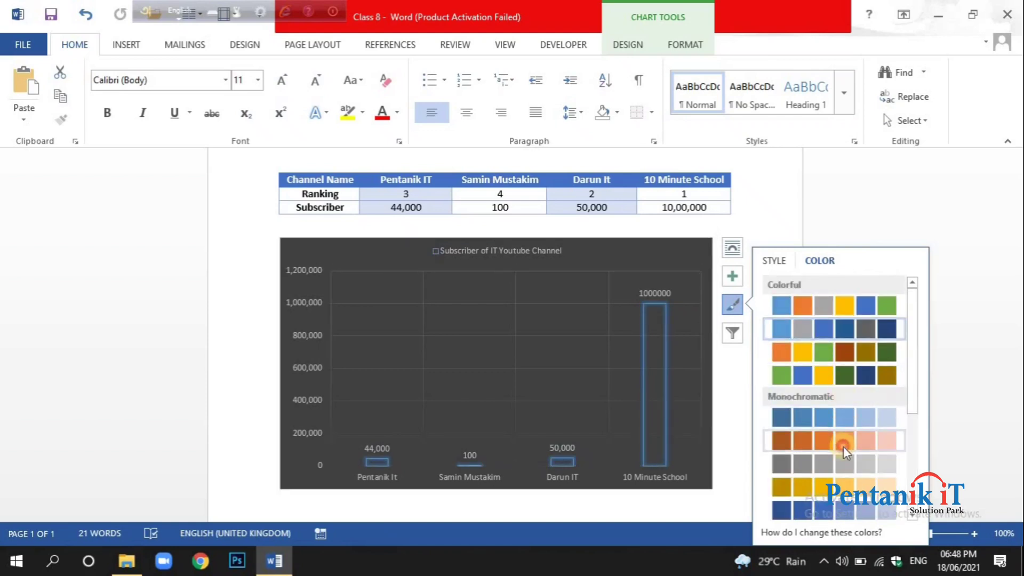
left_click(843, 446)
left_click(845, 482)
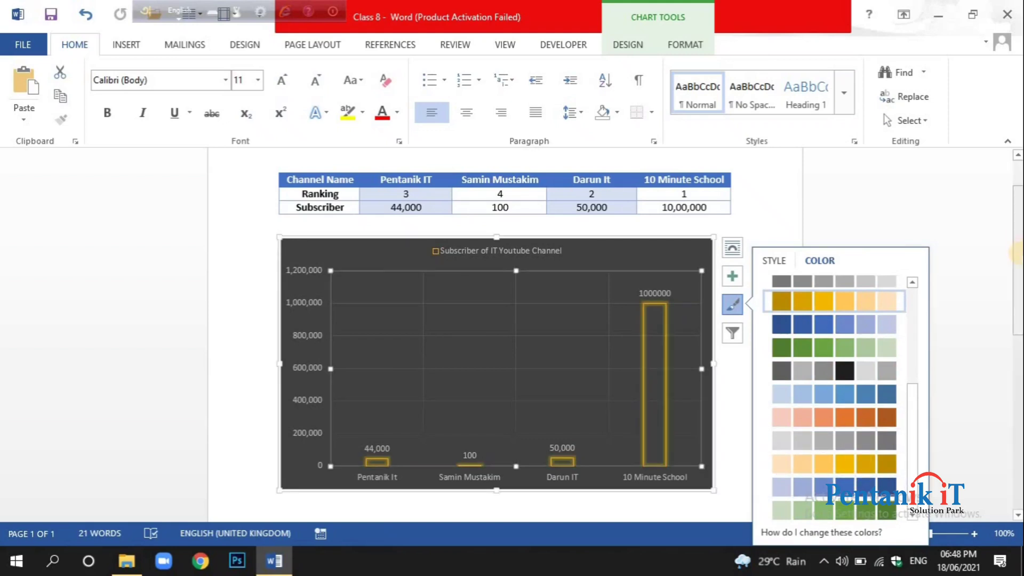
Recolor the column chart with the light-to-dark blue monochromatic palette and deselect it.
scroll(846, 326, "up", 3)
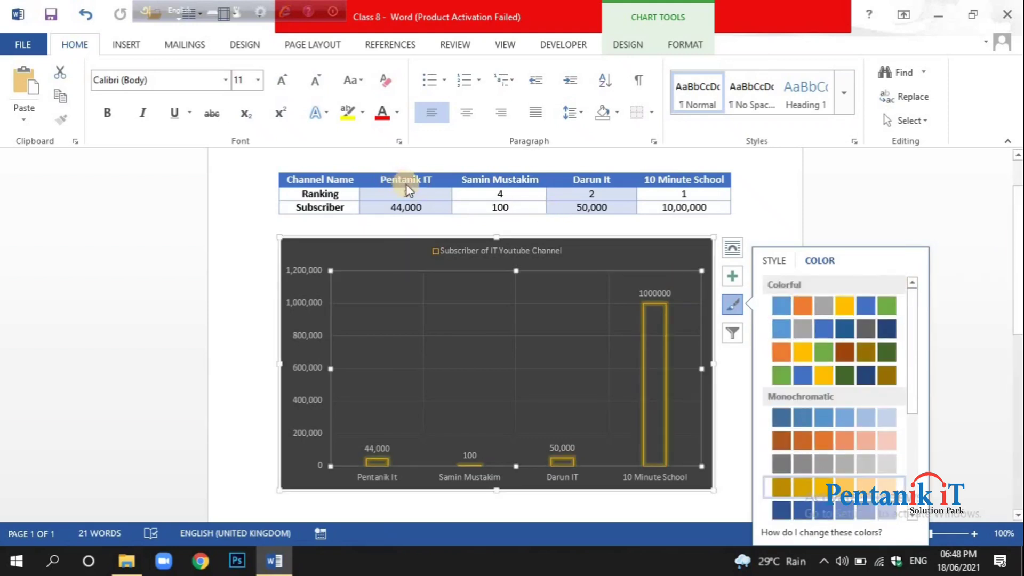
left_click(808, 512)
scroll(853, 448, "down", 3)
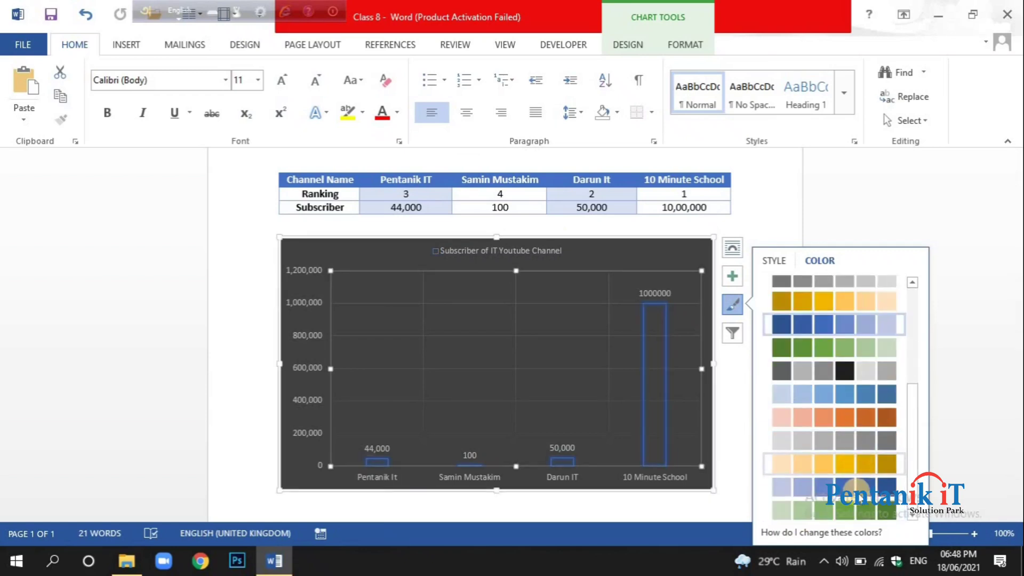
left_click(857, 489)
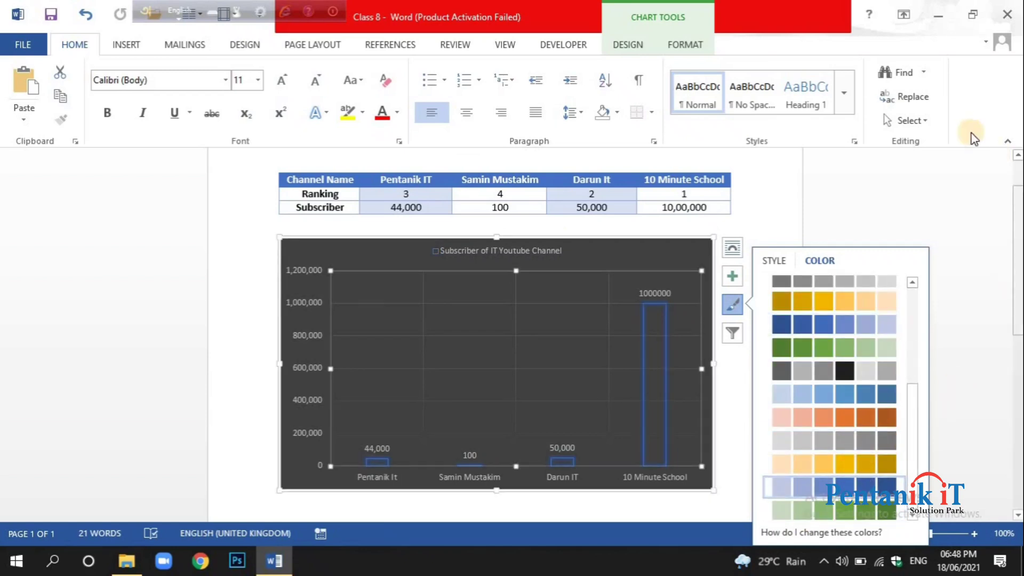
left_click(818, 235)
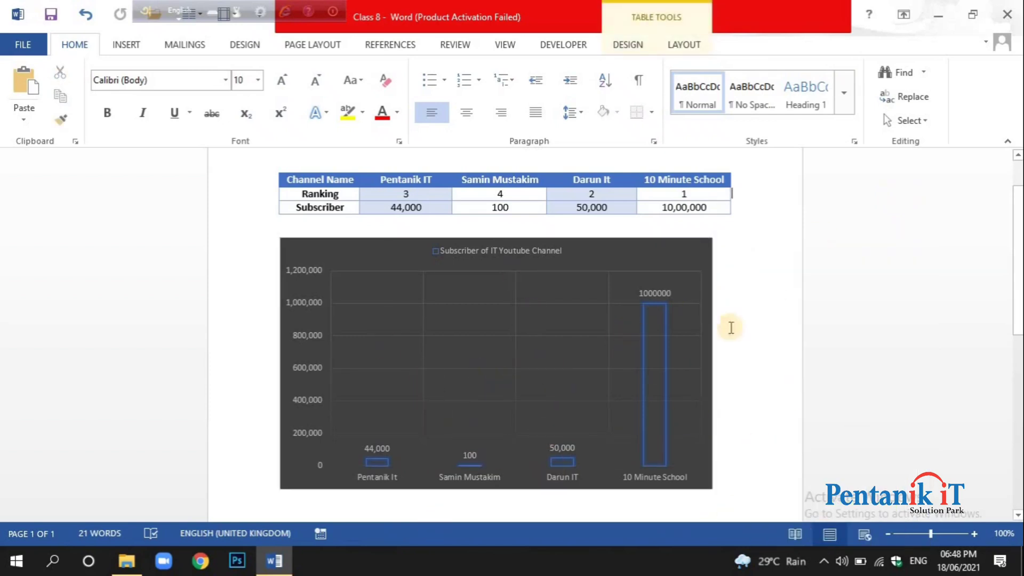
mouse_move(648, 366)
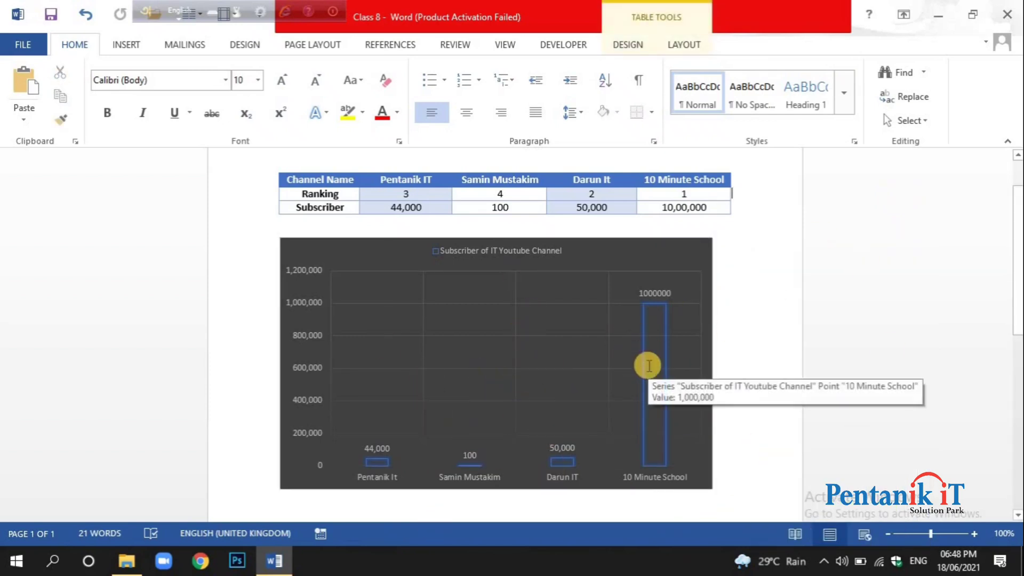
Place the text cursor on the blank line below the column chart.
scroll(648, 366, "down", 3)
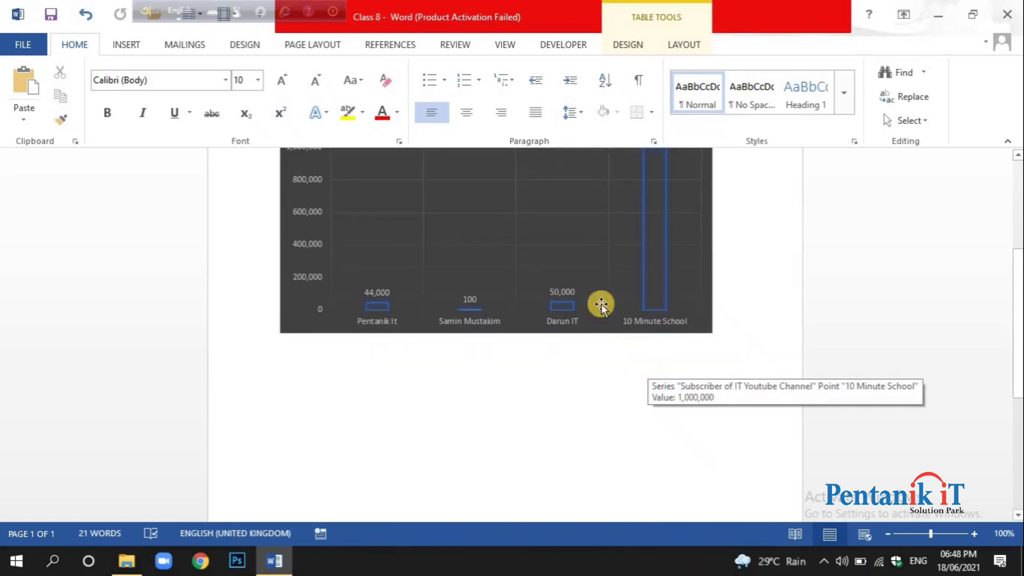
left_click(120, 51)
left_click(341, 341)
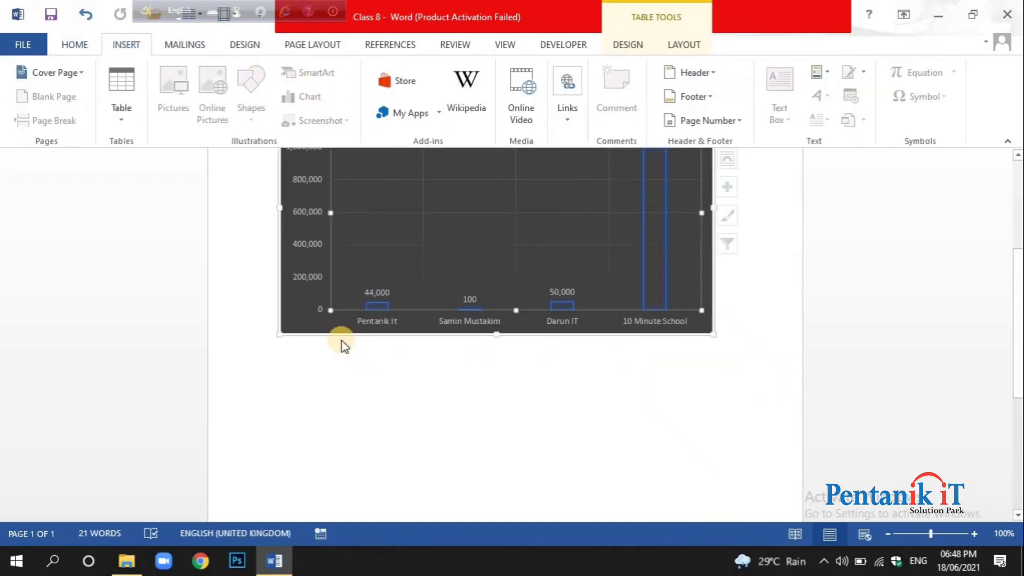
key("Down")
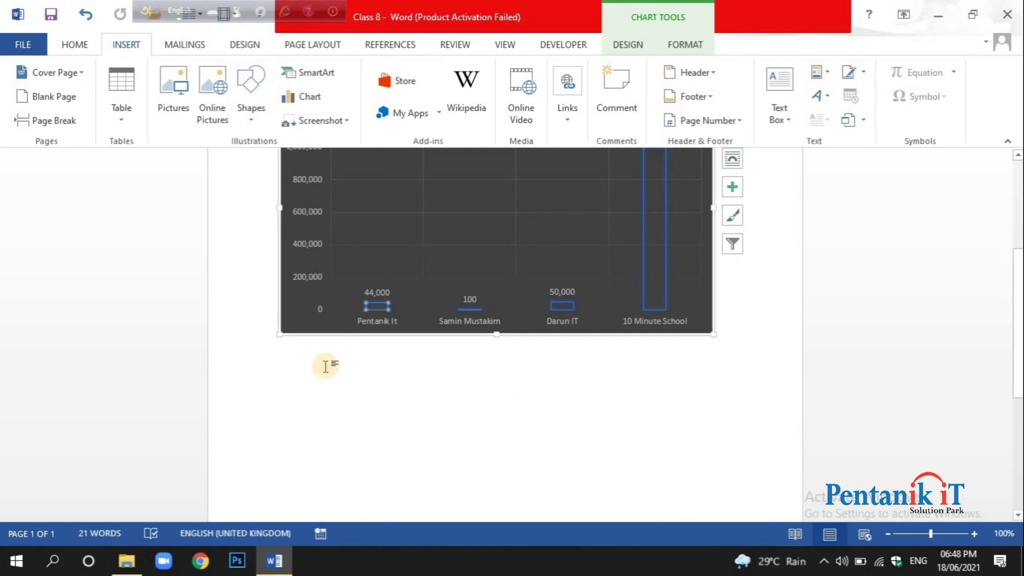
left_click(77, 46)
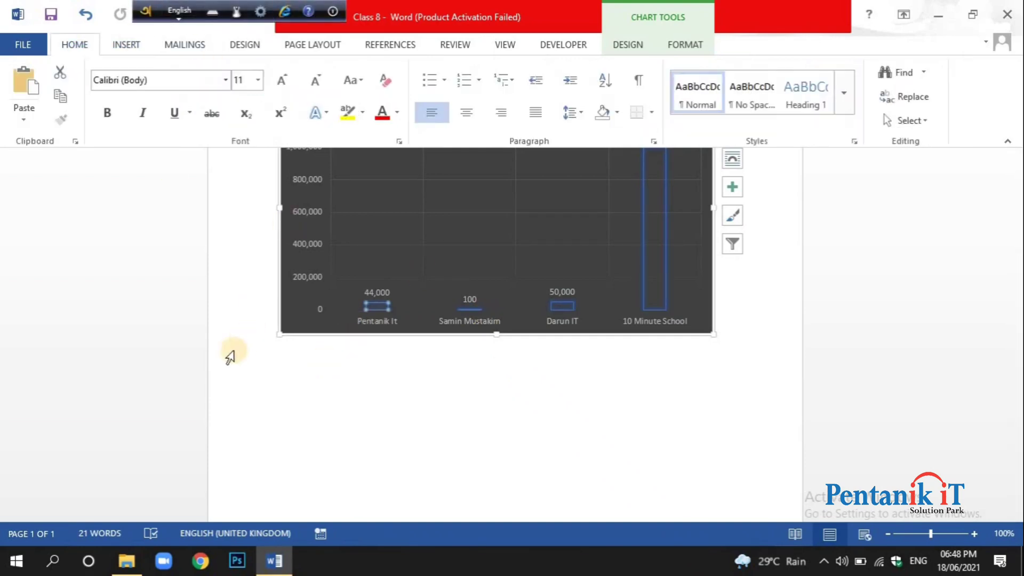
left_click(266, 395)
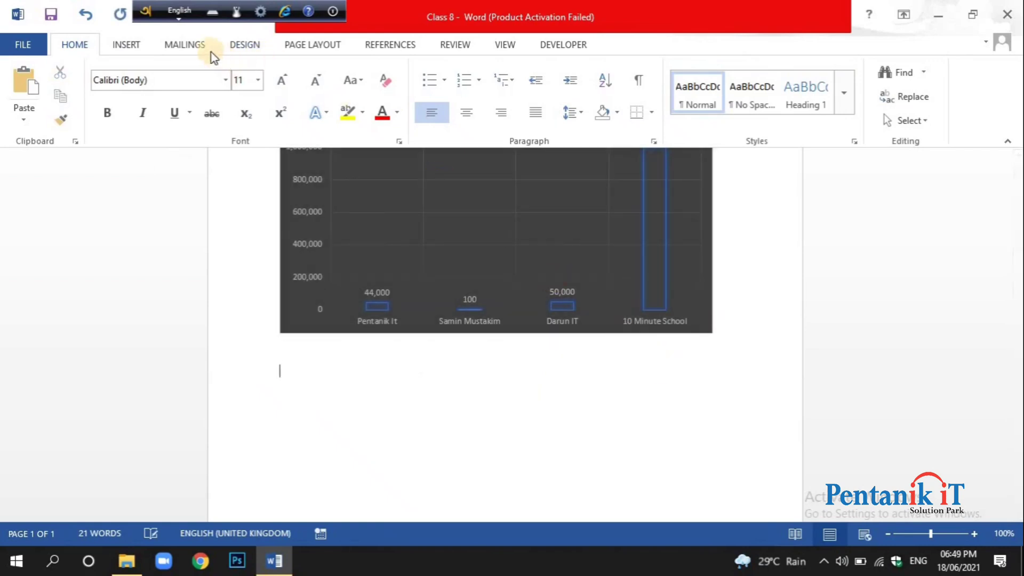
Insert a standard pie chart below the column chart and dismiss the Office activation notice.
left_click(130, 47)
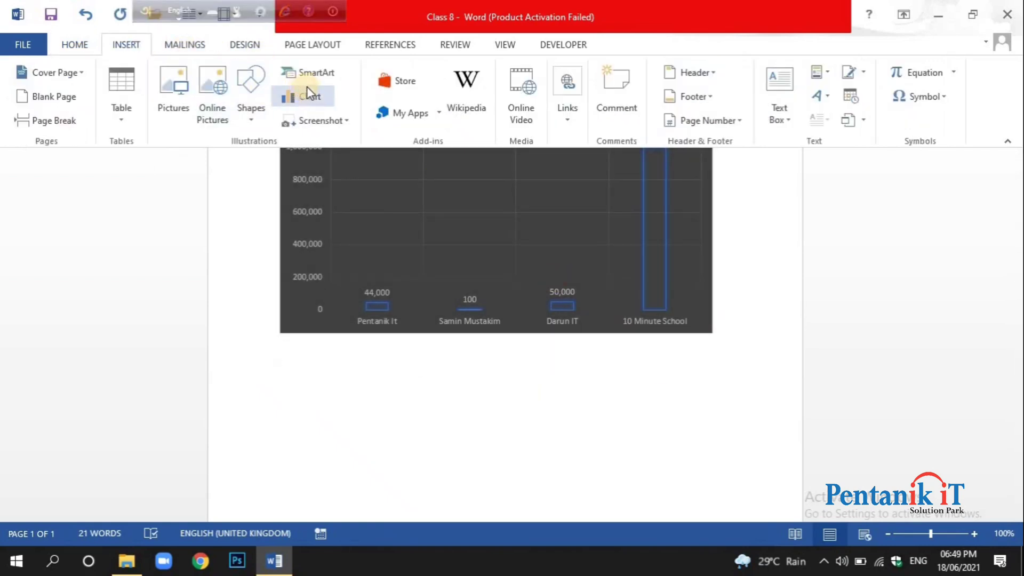
left_click(314, 102)
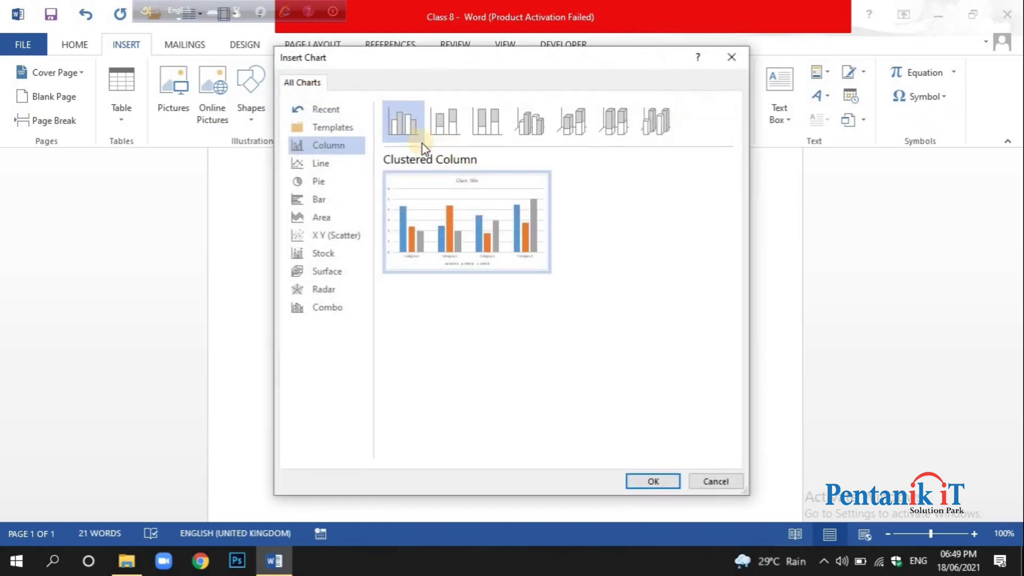
left_click(331, 186)
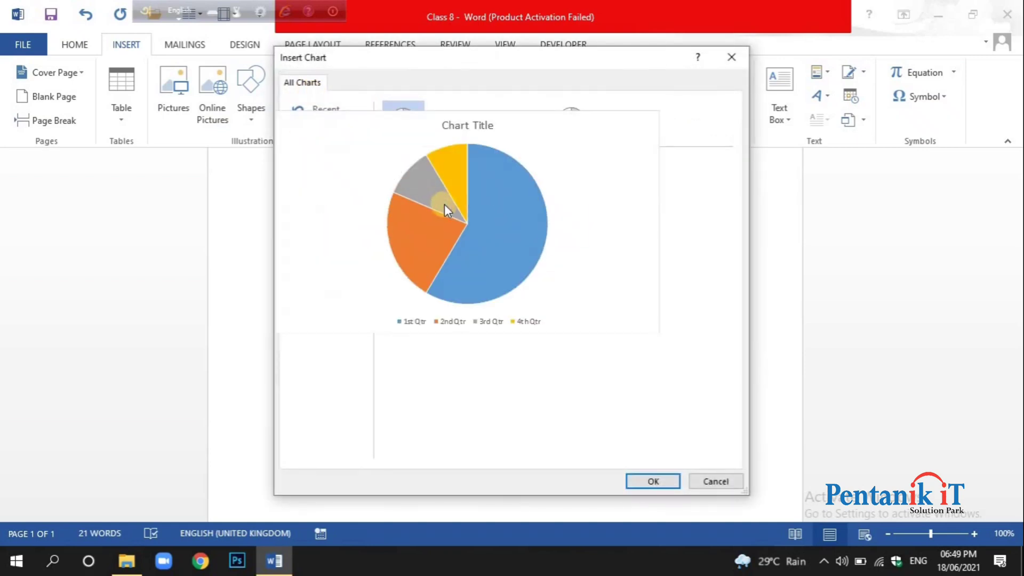
left_click(664, 482)
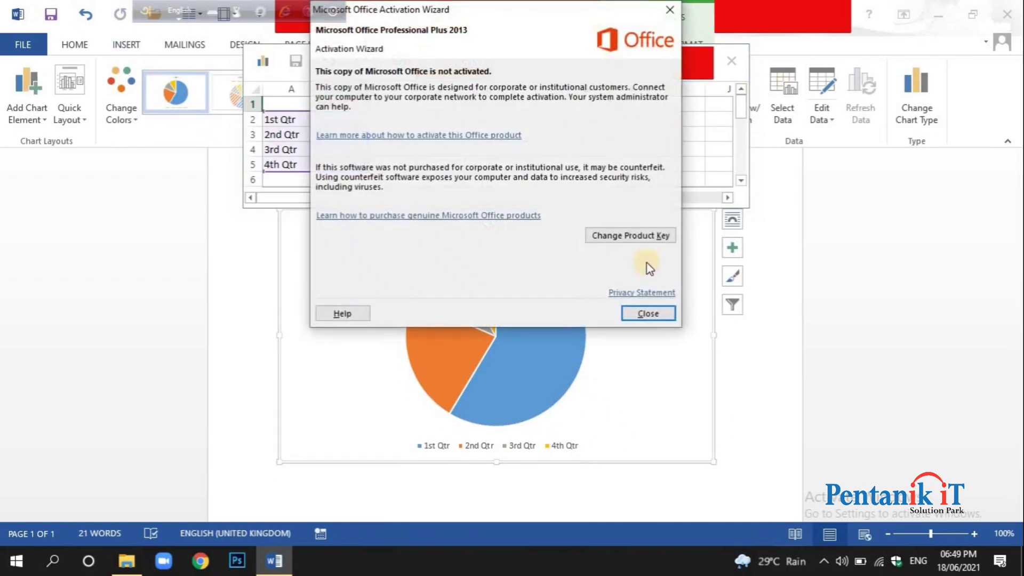
left_click(649, 313)
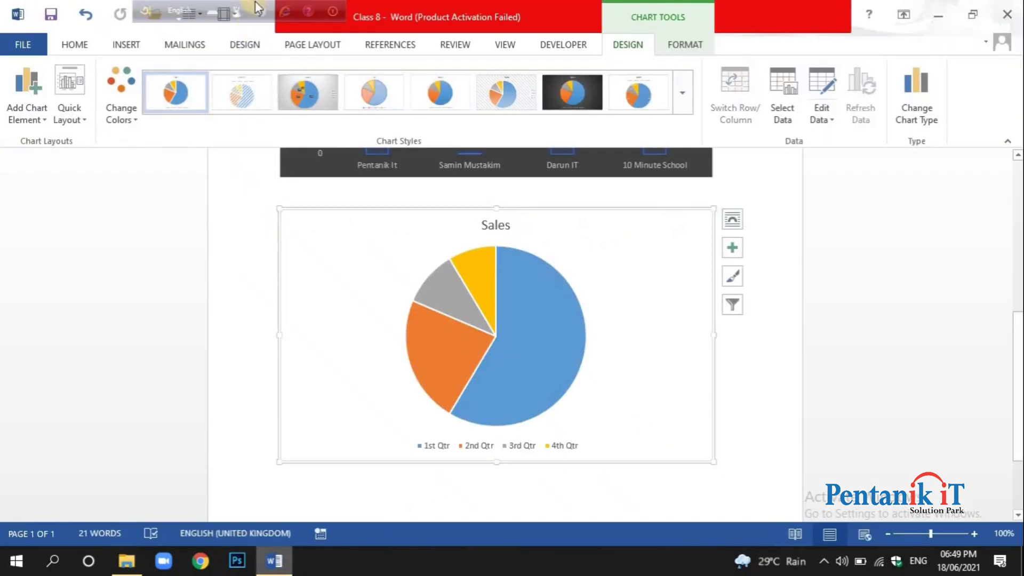
Remove the sample Sales pie chart and return to the column chart.
left_click(128, 46)
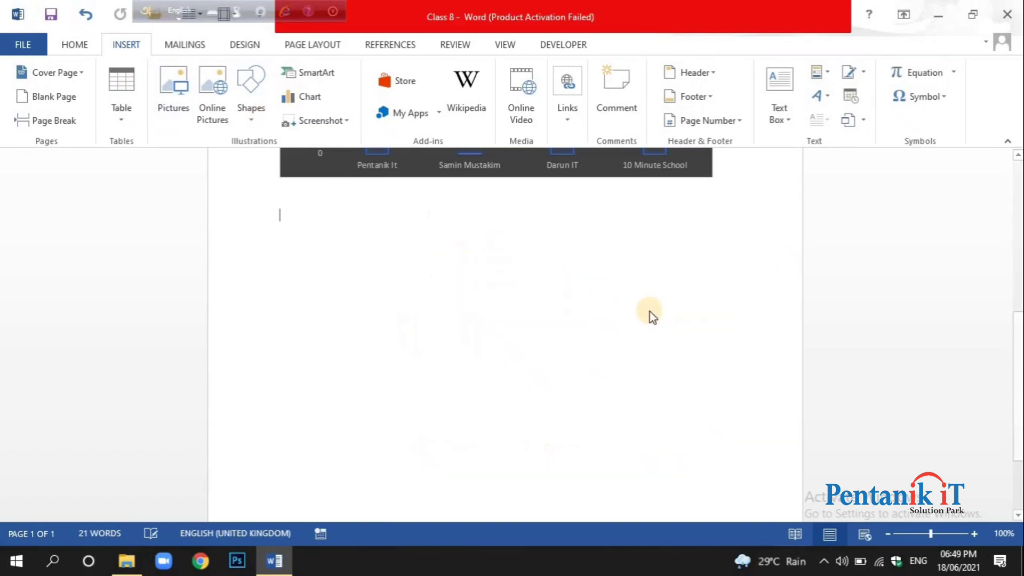
scroll(649, 311, "up", 8)
scroll(647, 311, "down", 5)
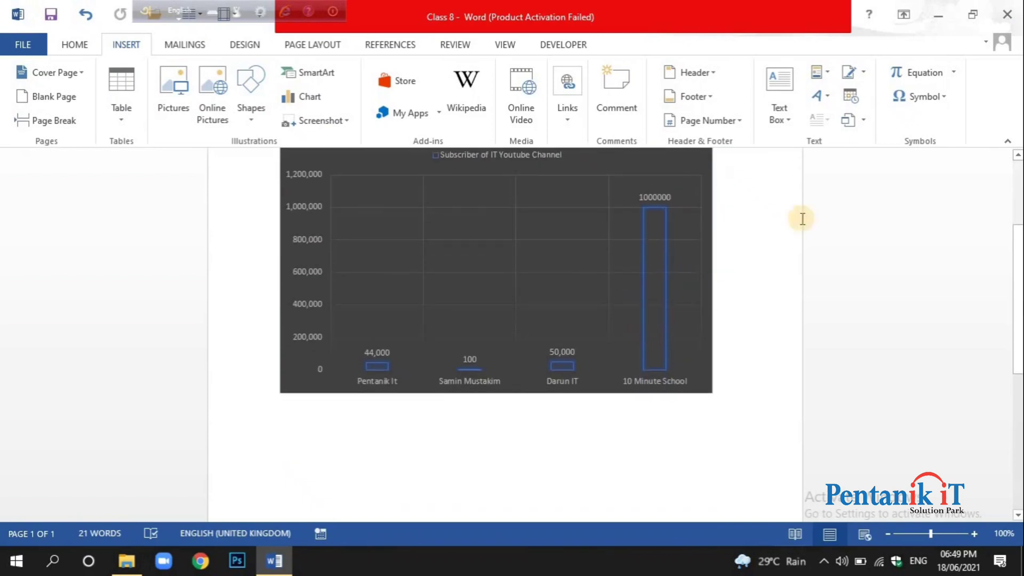
middle_click(858, 267)
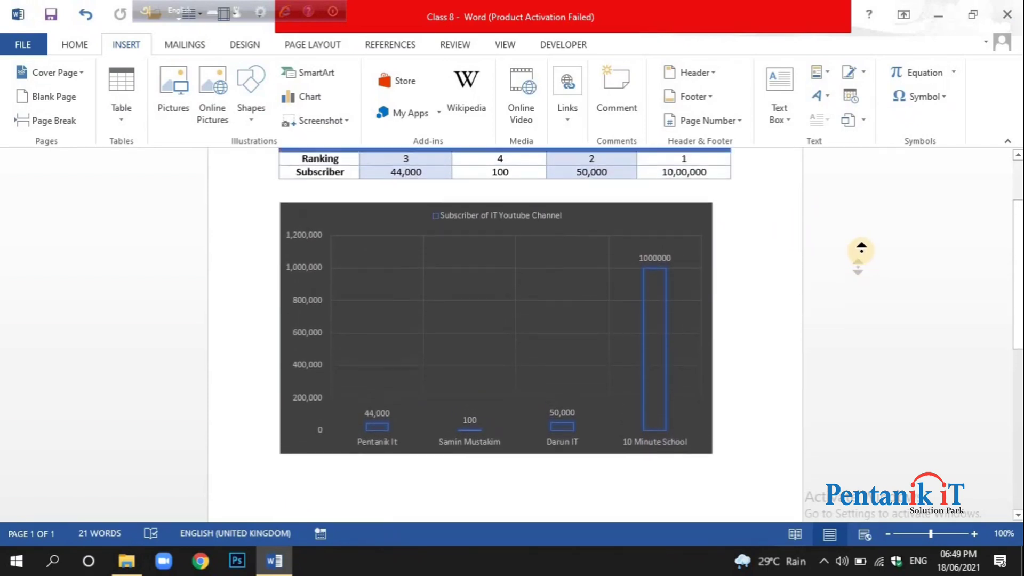
middle_click(861, 251)
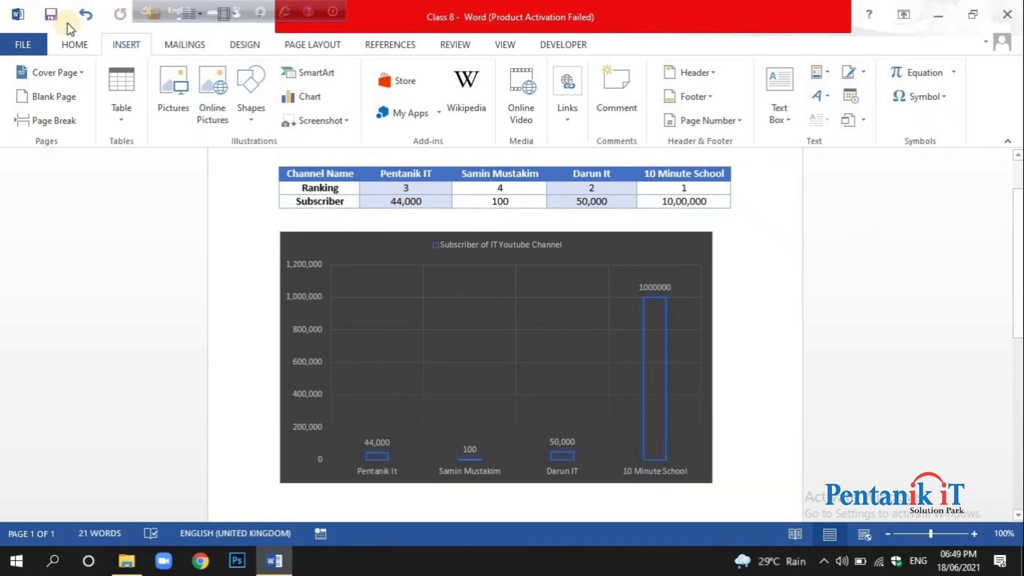
left_click(64, 45)
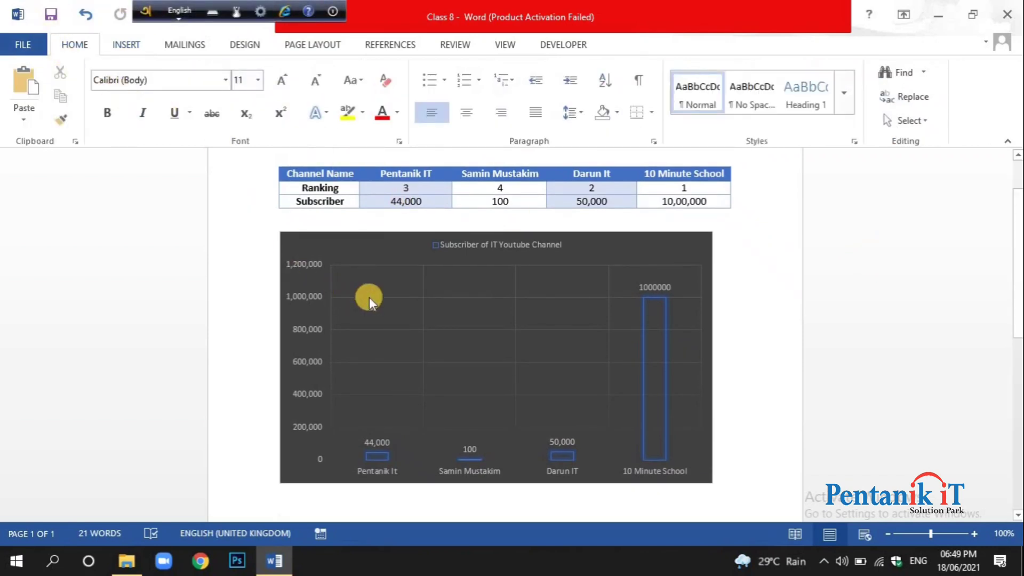
Examine the chart types available for insertion, including Radar, Column, Combo and Bar, and close the chart selection without inserting one.
left_click(121, 45)
left_click(292, 95)
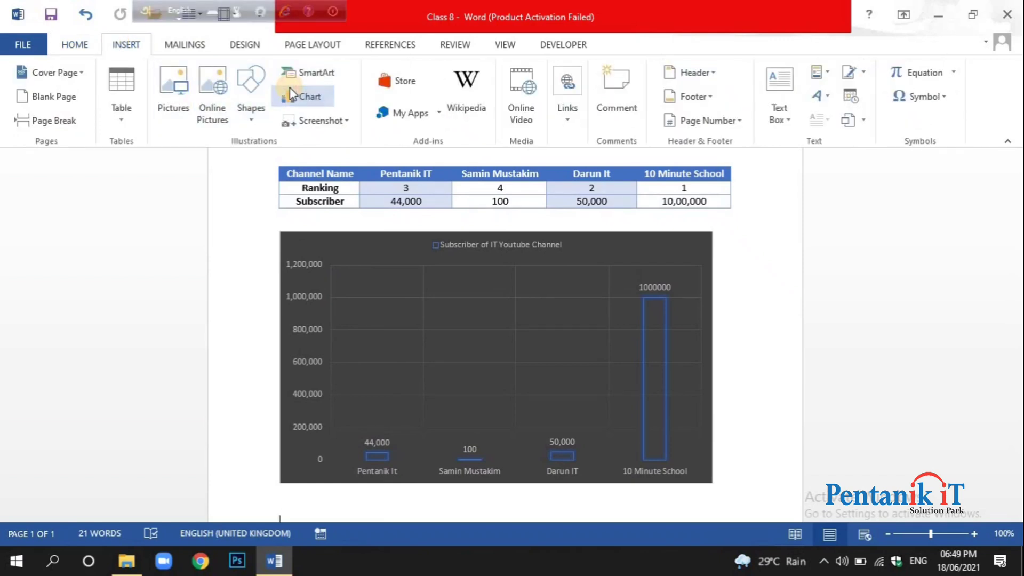
left_click(325, 289)
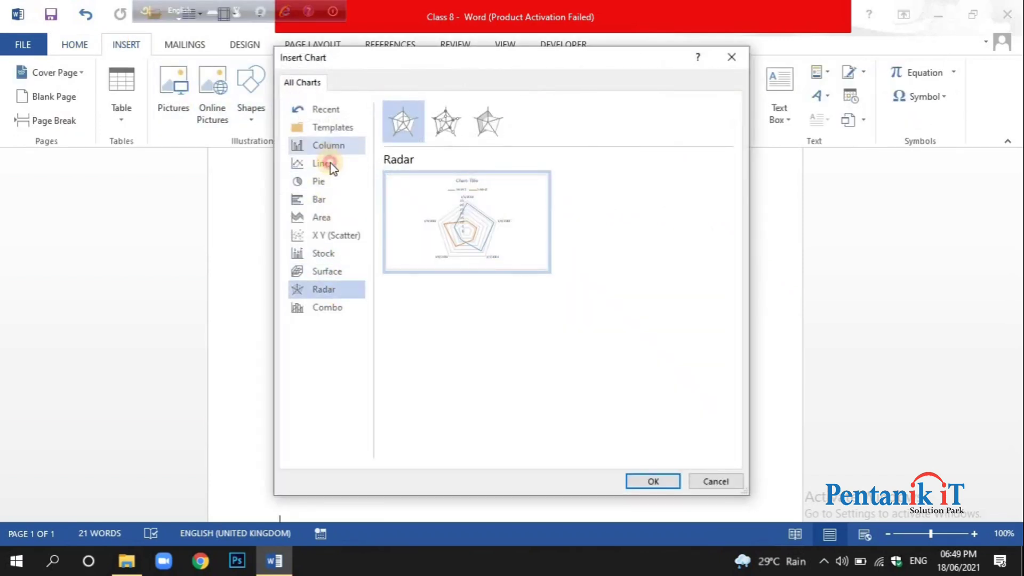
left_click(323, 146)
left_click(322, 253)
left_click(311, 303)
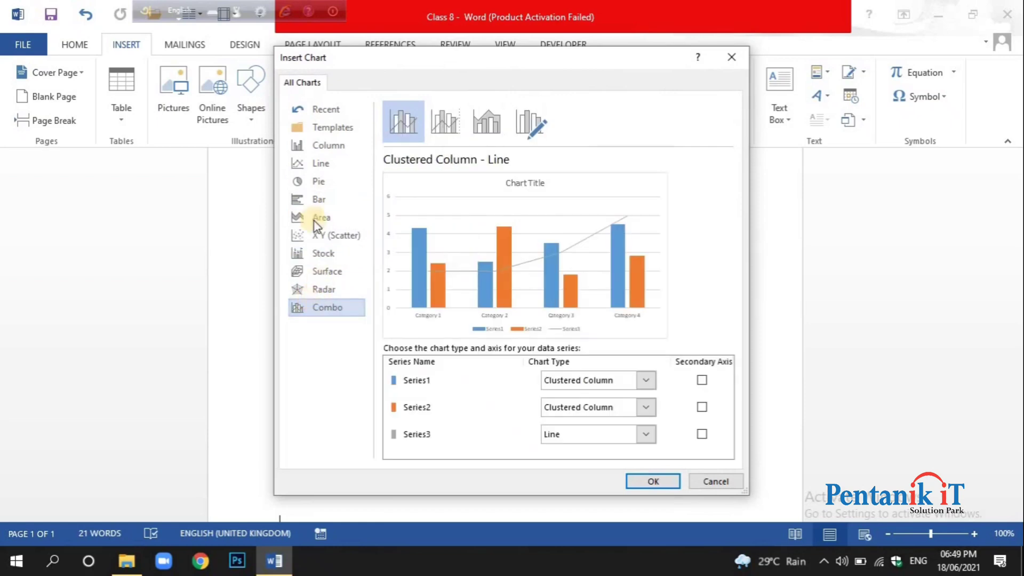
left_click(327, 148)
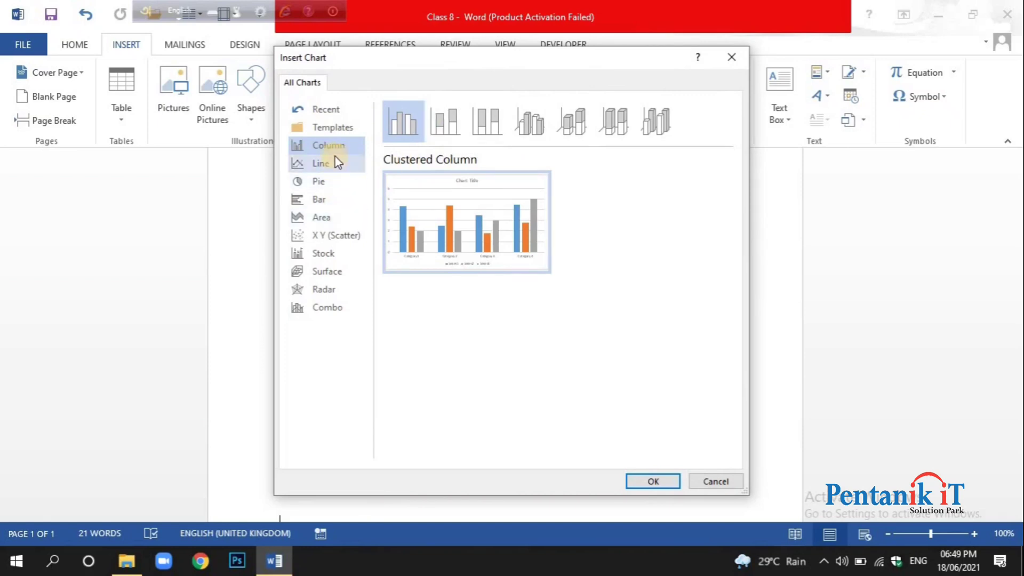
left_click(320, 200)
left_click(334, 236)
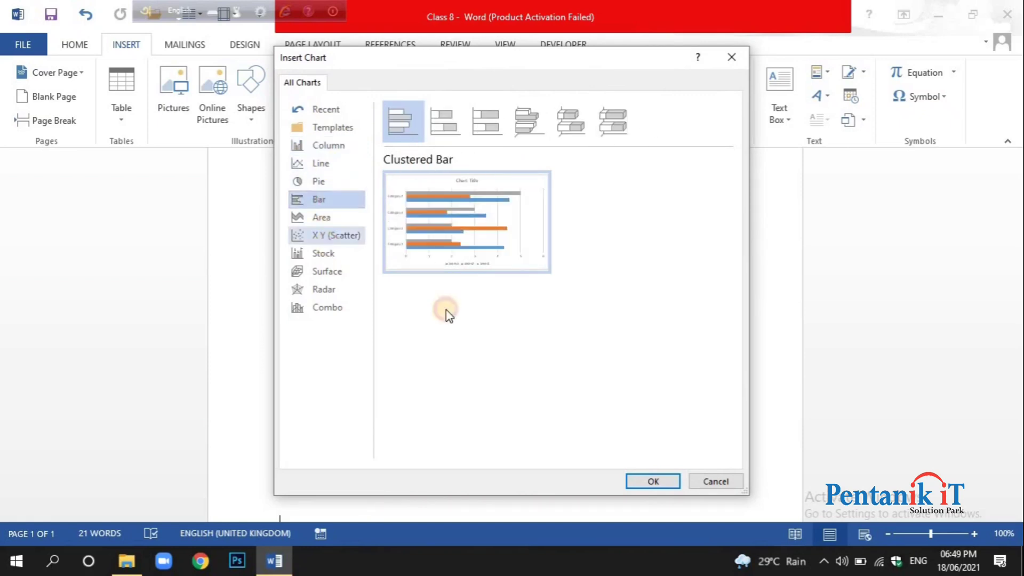
left_click(724, 480)
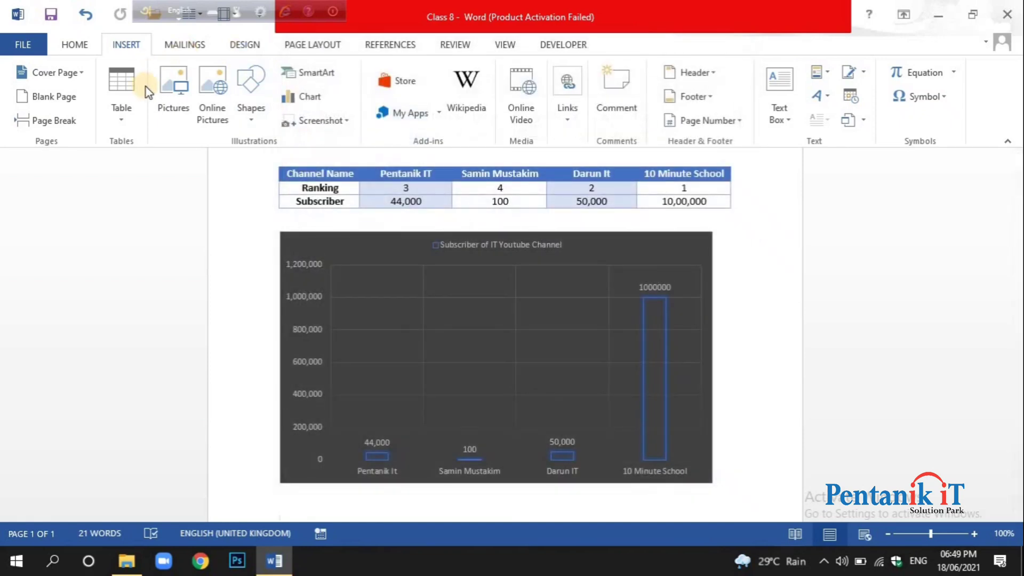